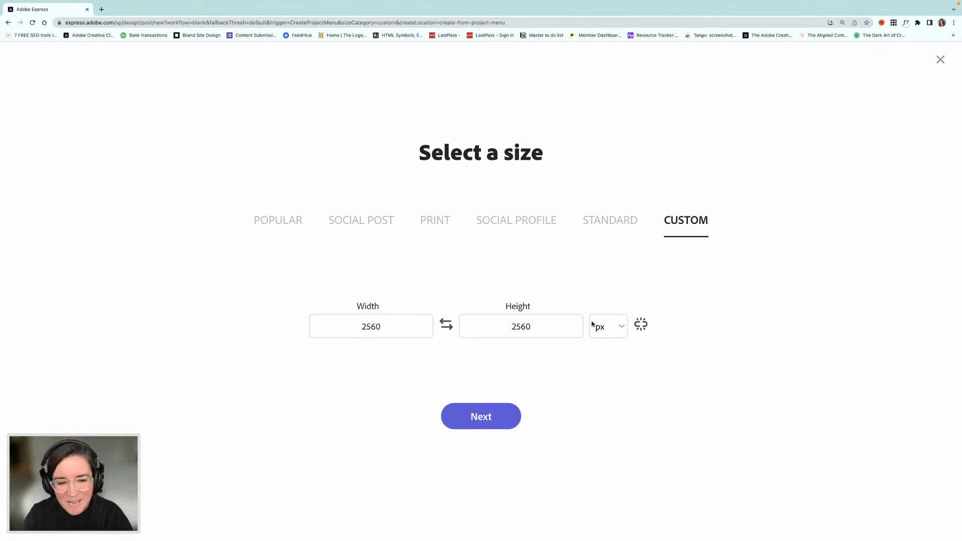
- Create a blank project with a custom size of 216 mm wide by 154 mm high
left_click(621, 328)
left_click(616, 341)
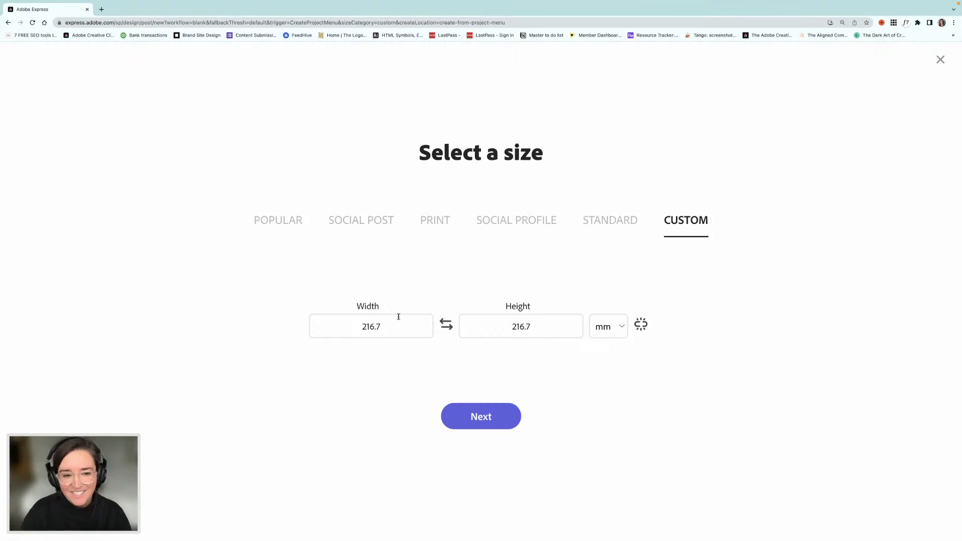
left_click_drag(382, 327, 361, 323)
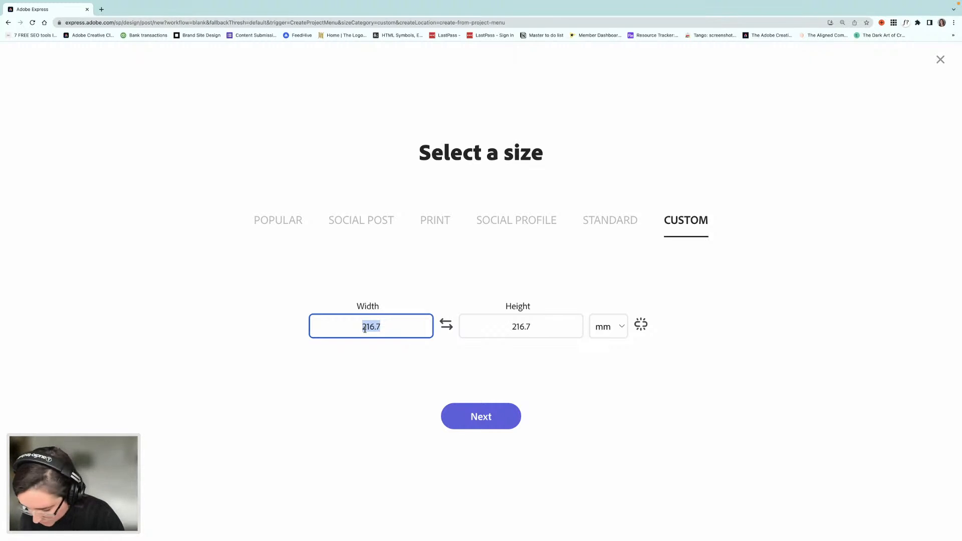
type("216")
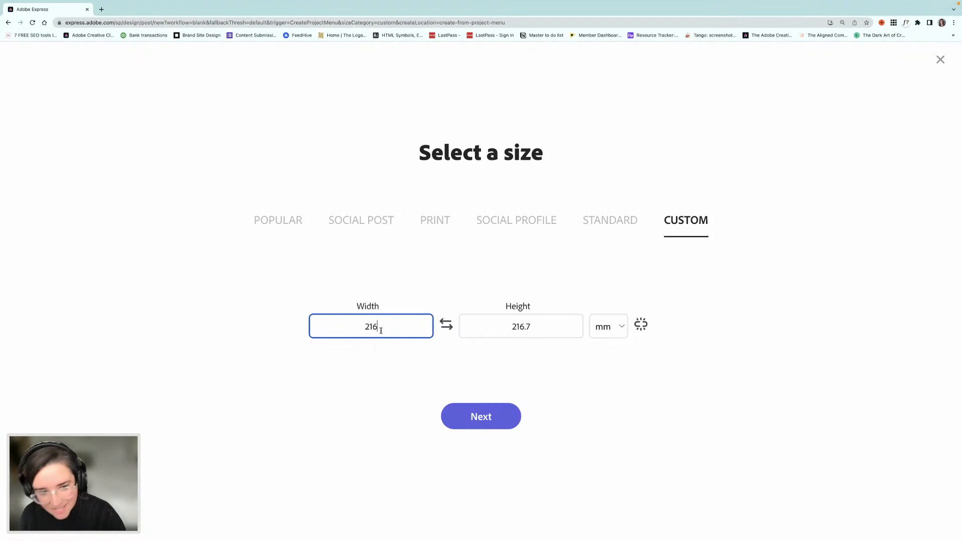
left_click(522, 326)
double_click(521, 328)
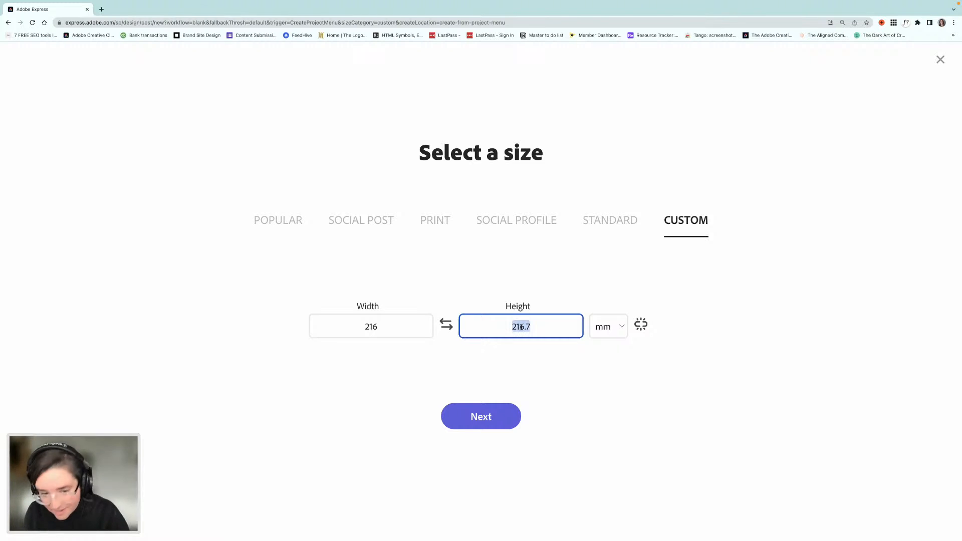
type("154")
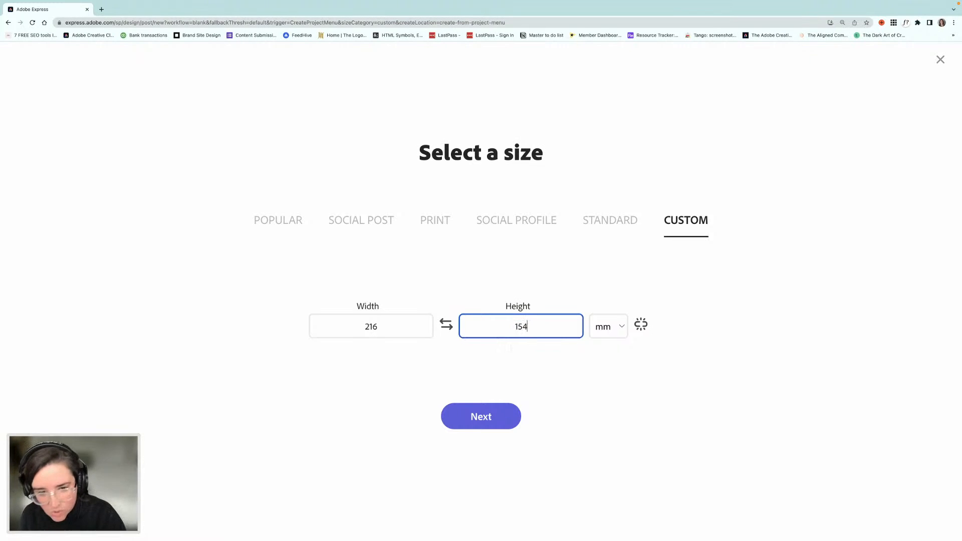
left_click(483, 417)
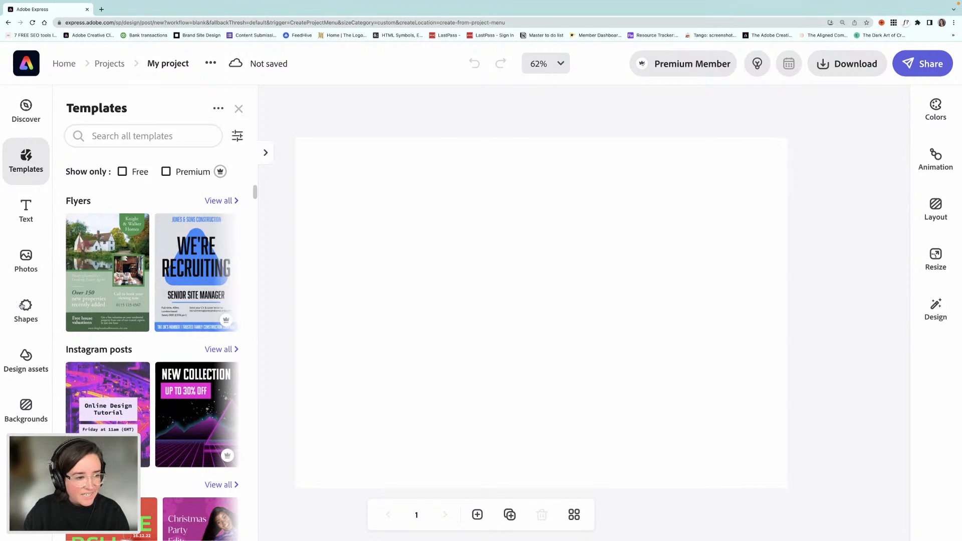
- Add a basic square shape and stretch it to cover the right half of the page at full height
left_click(21, 307)
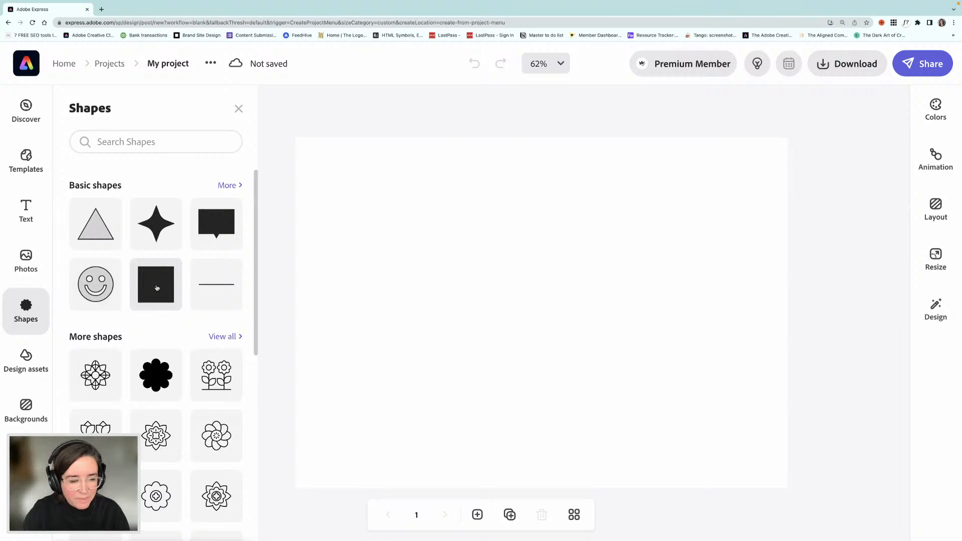
left_click(157, 288)
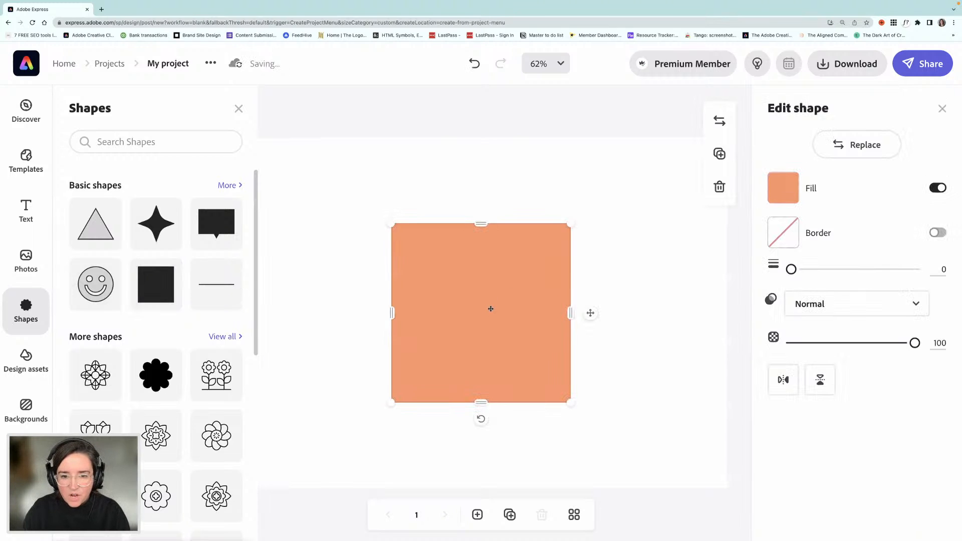
left_click_drag(491, 308, 622, 238)
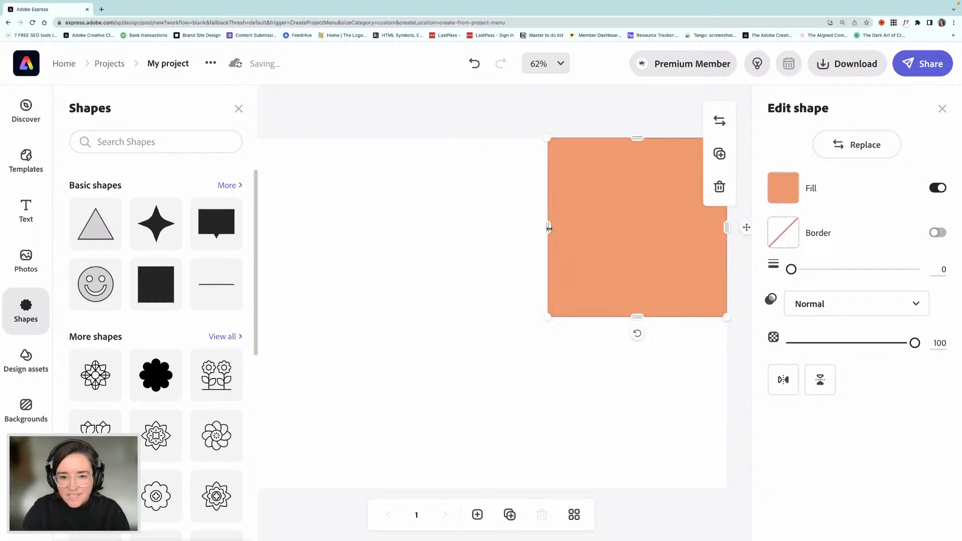
left_click_drag(548, 228, 450, 229)
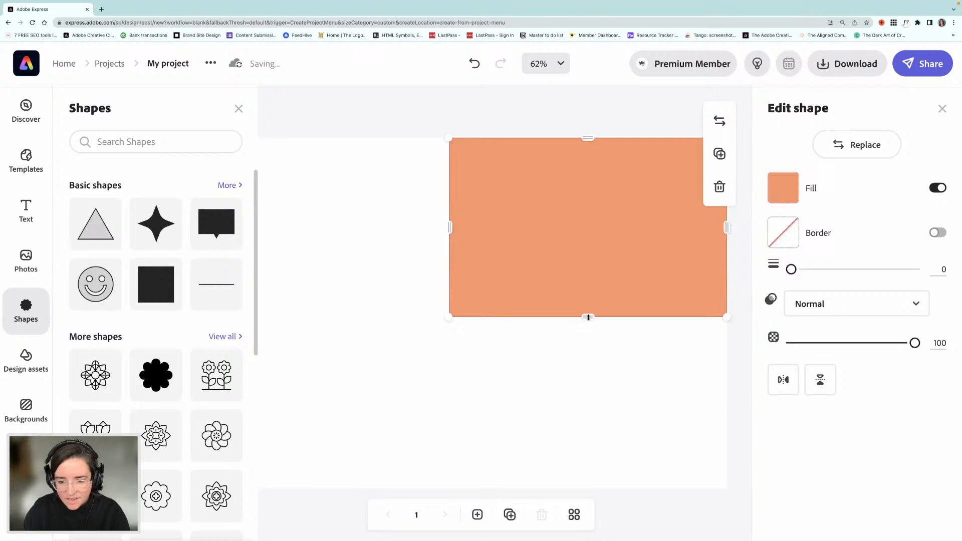
left_click_drag(588, 318, 593, 489)
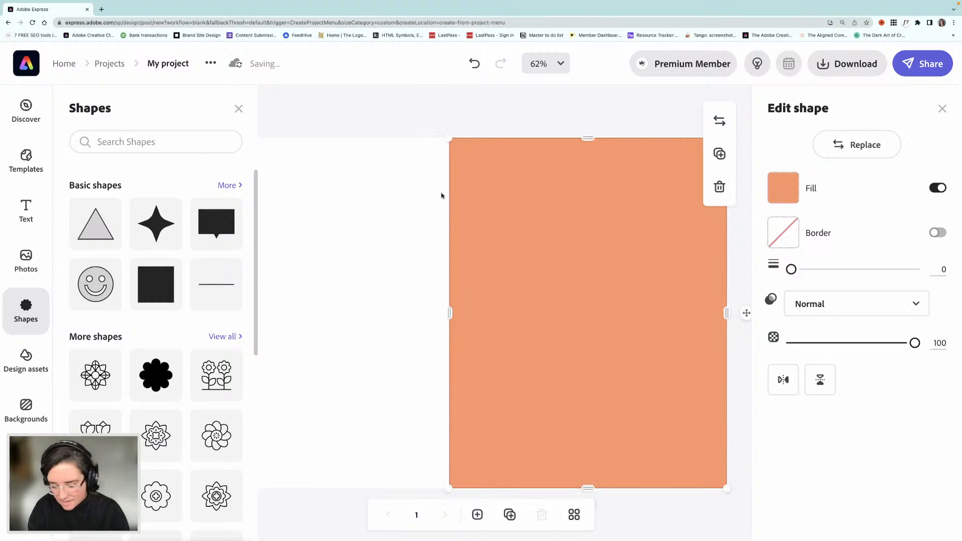
key("super+minus")
left_click_drag(456, 315, 479, 313)
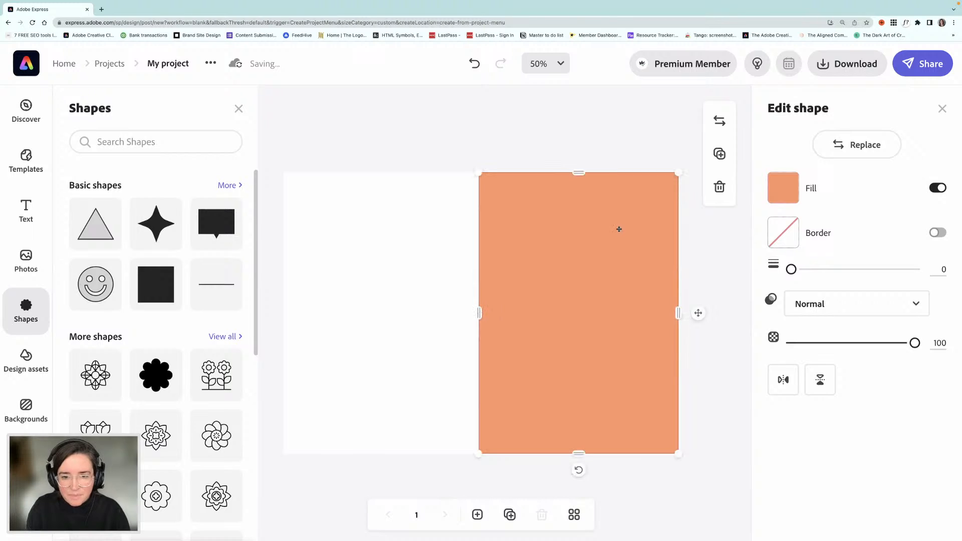
key("Escape")
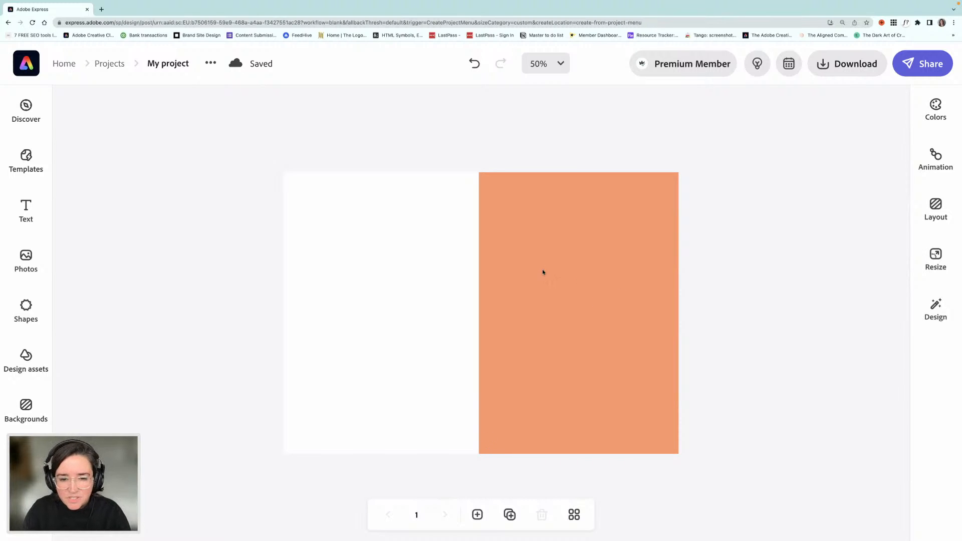
- Fill the right-half rectangle with dark green #365F55, based on the dark brand colour
left_click(570, 267)
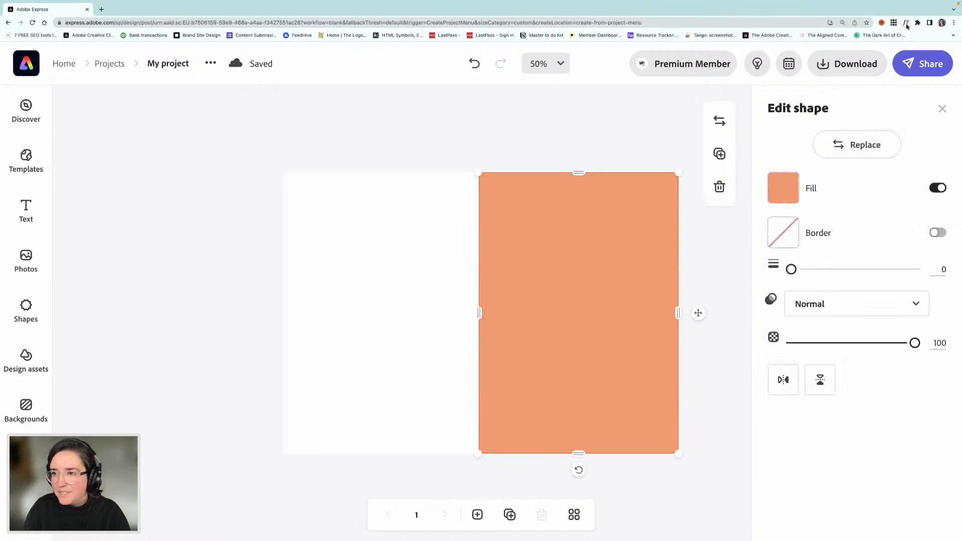
left_click(783, 188)
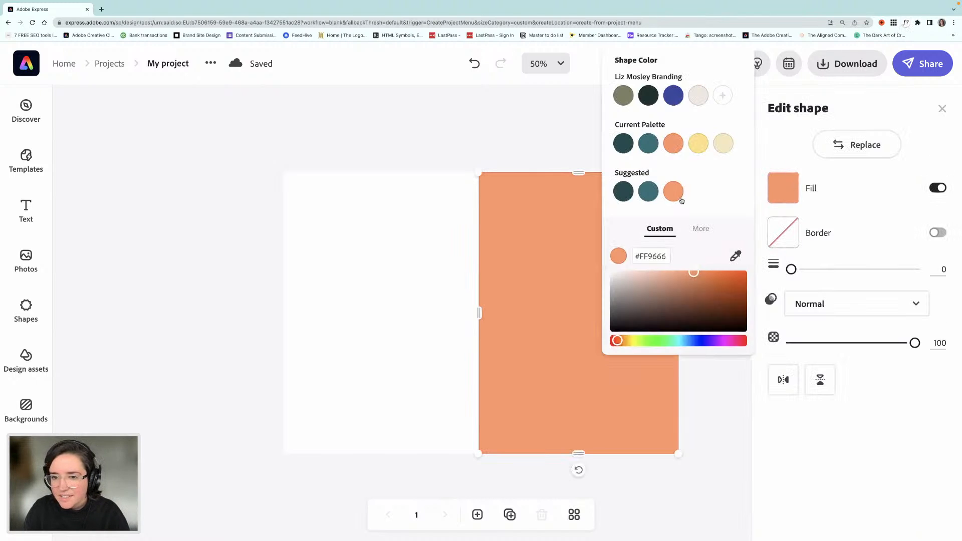
left_click(648, 95)
left_click_drag(655, 311, 666, 310)
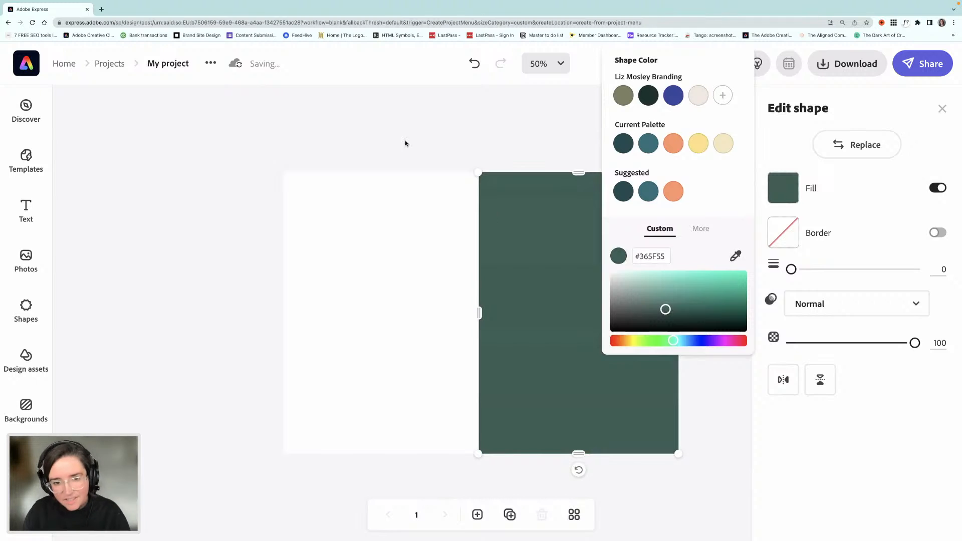
left_click(423, 157)
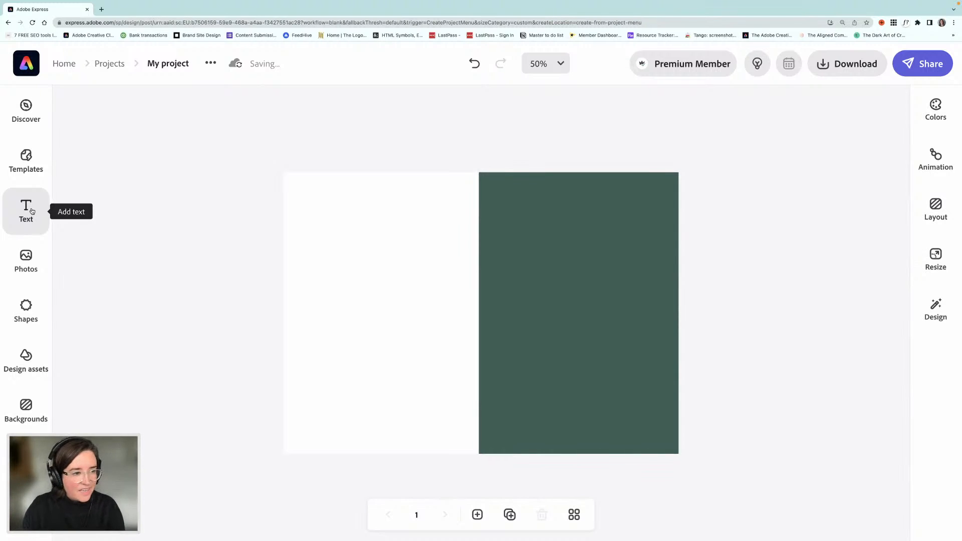
- Add a text element reading "Happy Christmas" to the page
left_click(31, 211)
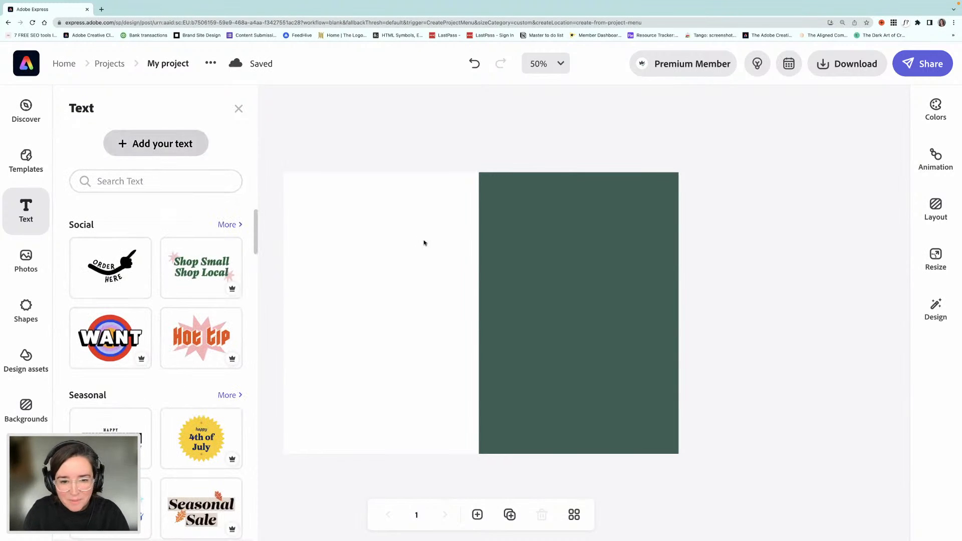
type("H")
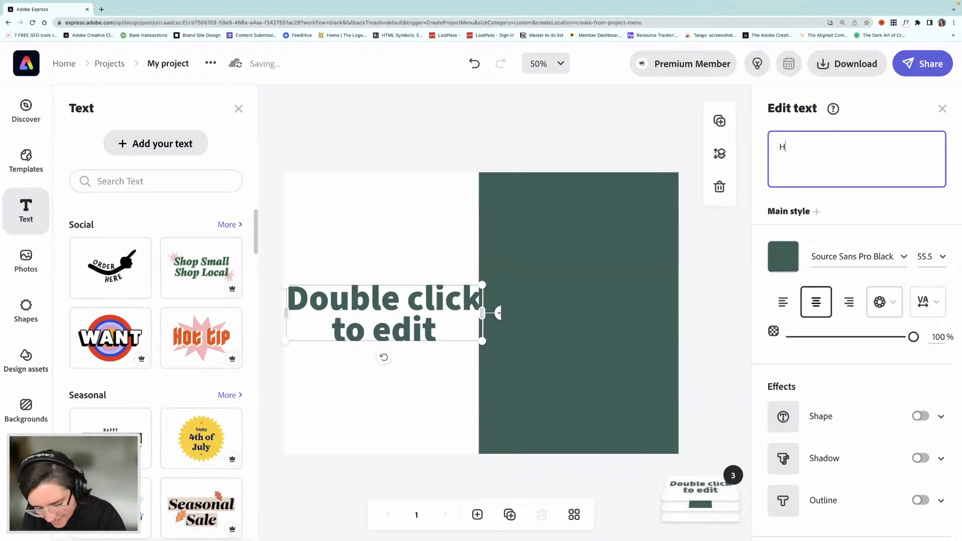
type("appy Chri")
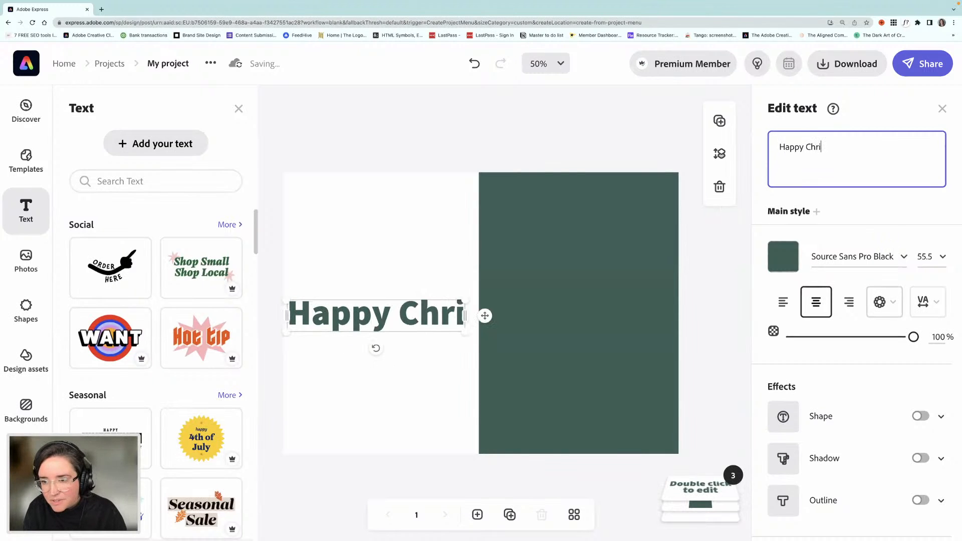
type("stmas")
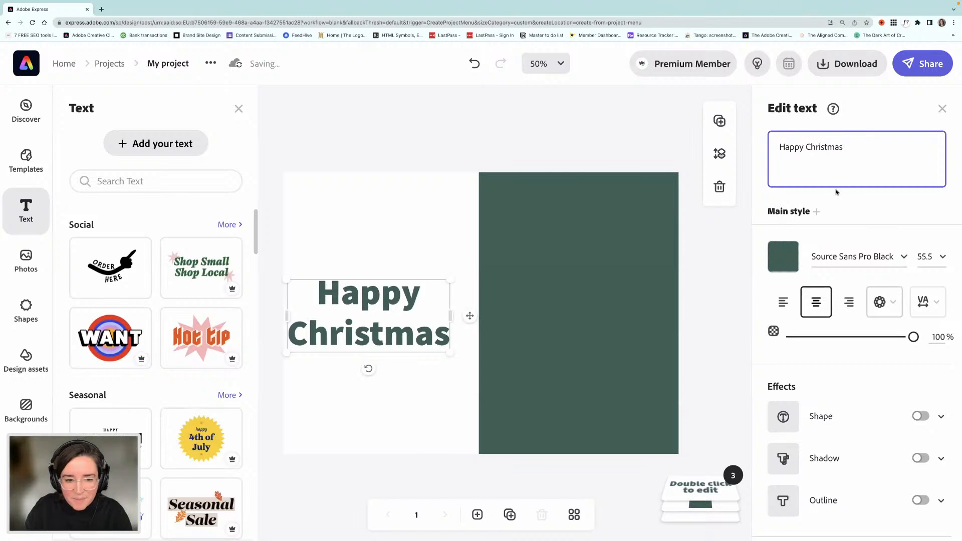
- Set the "Happy Christmas" text to the brand font Liz Font Regular
left_click(851, 257)
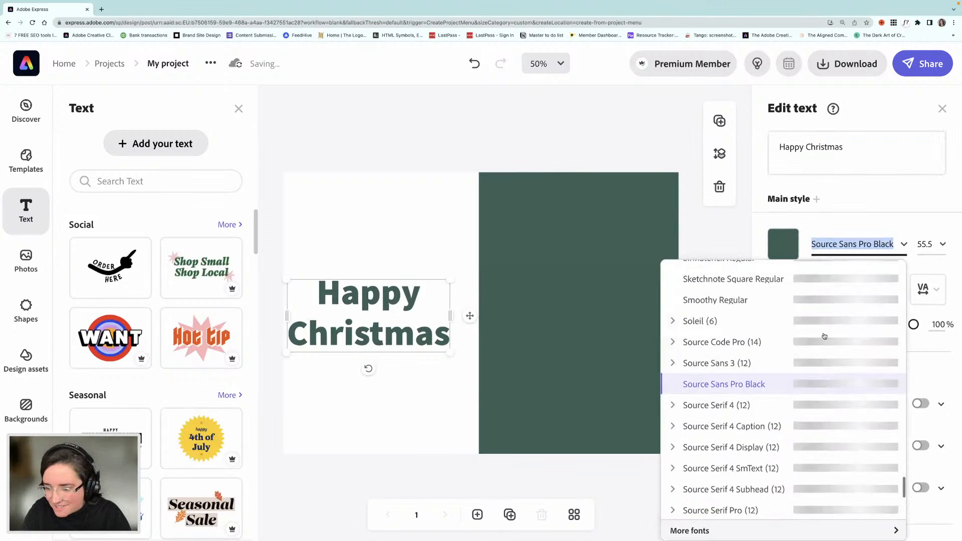
scroll(825, 336, "up", 20)
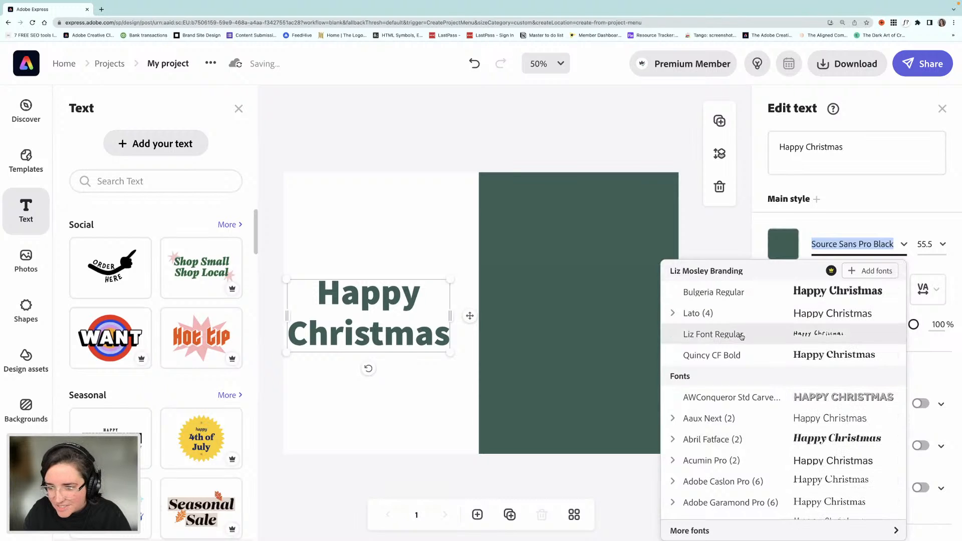
left_click(699, 335)
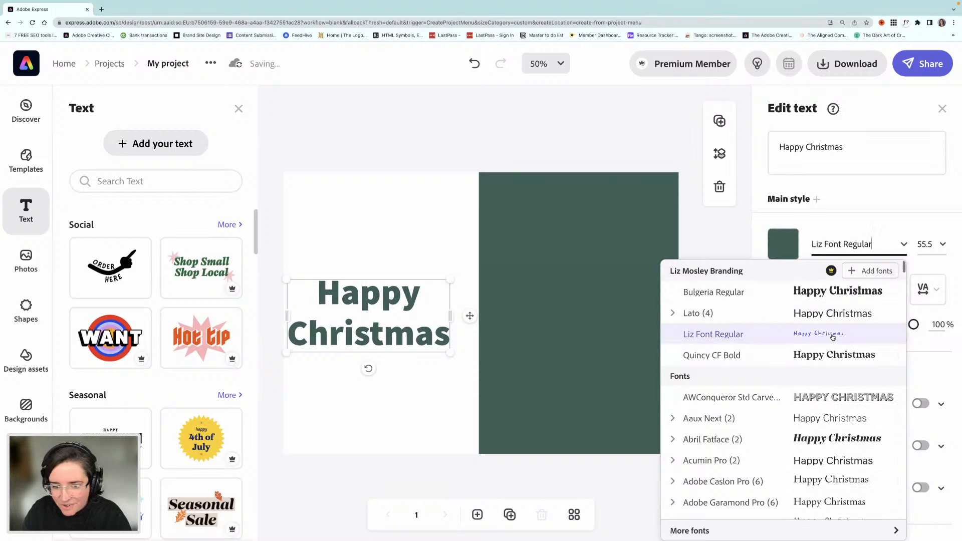
- Try the "Happy Christmas" text on the green half, and place it on the white half beside the green edge
left_click_drag(389, 339, 599, 337)
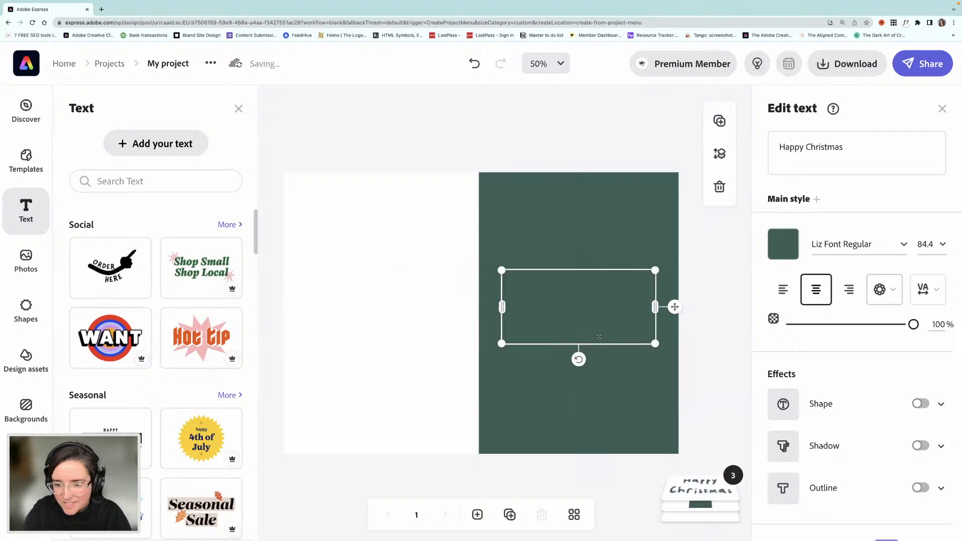
left_click(783, 244)
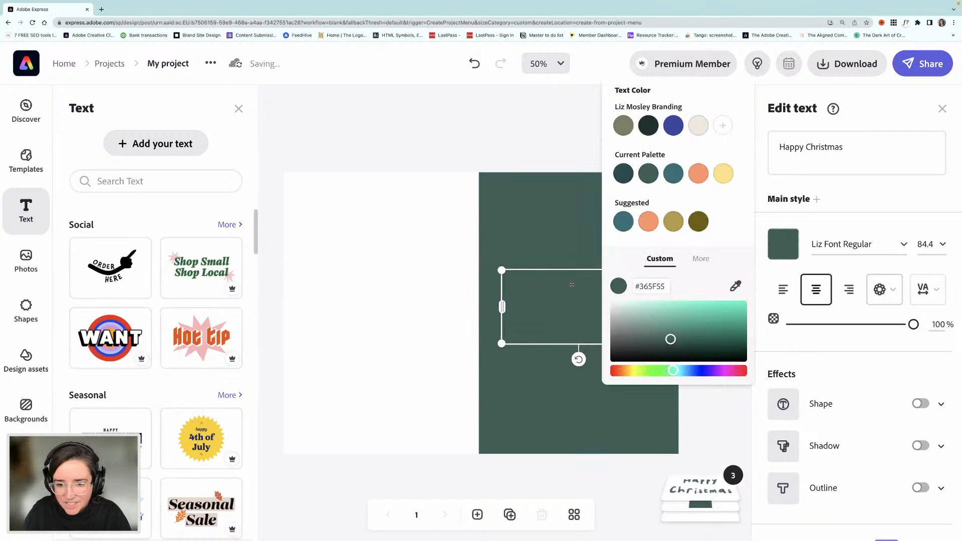
left_click_drag(572, 285, 385, 276)
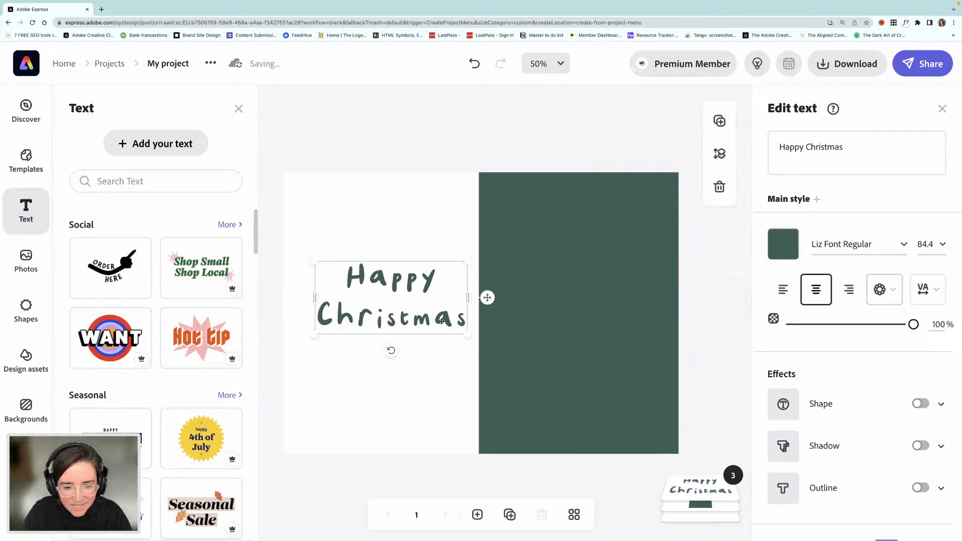
- Remove "Christmas" from the text on the white half so it reads only "Happy"
left_click_drag(841, 147, 808, 147)
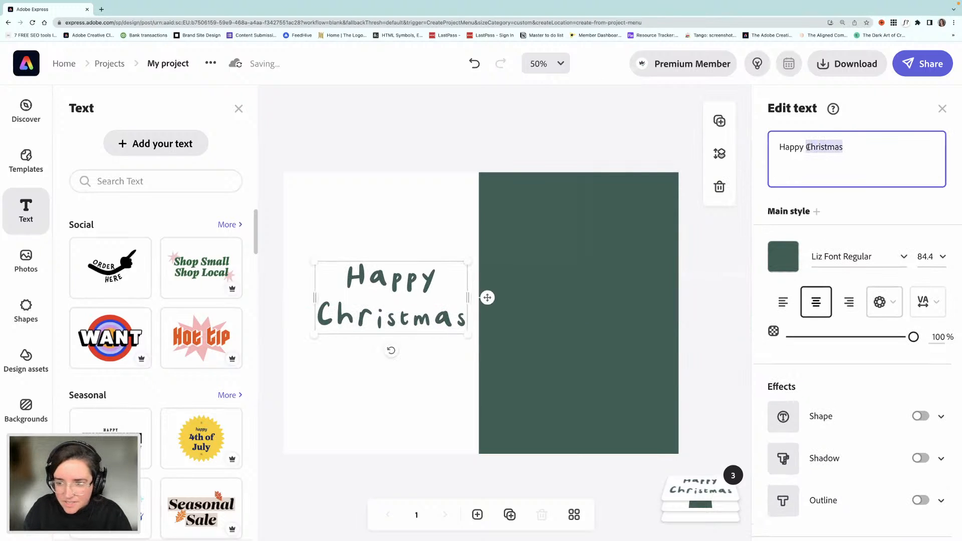
key("BackSpace")
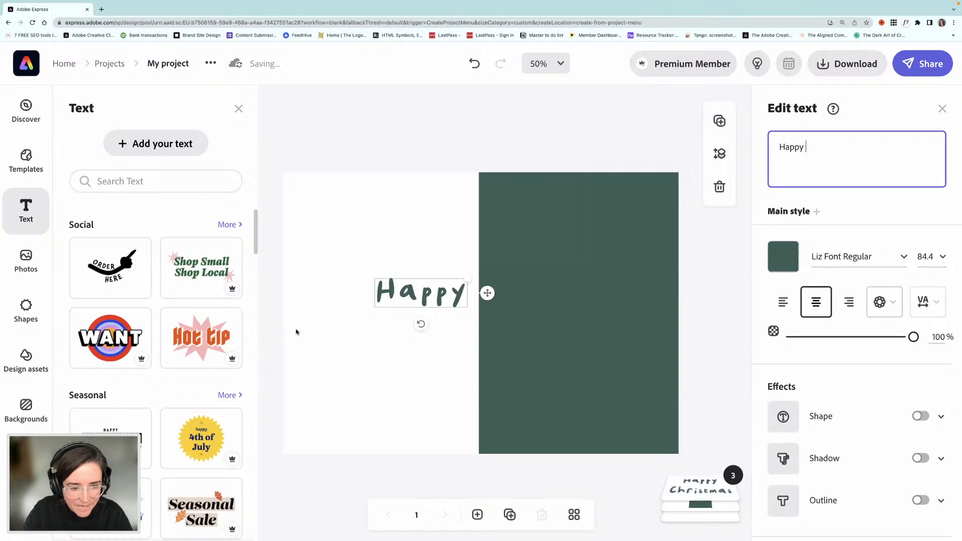
left_click(309, 279)
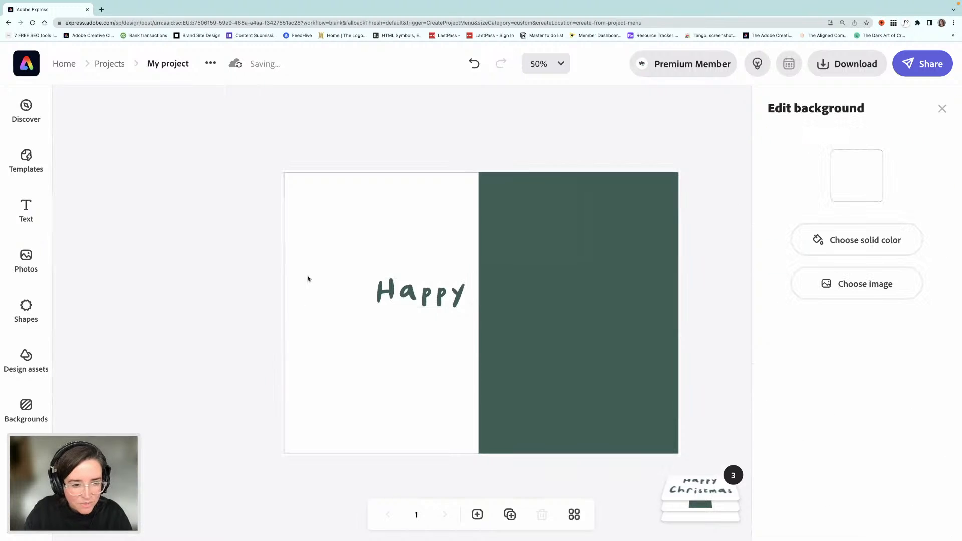
- Add a second, separate text element reading "Christmas"
left_click(25, 210)
left_click(155, 143)
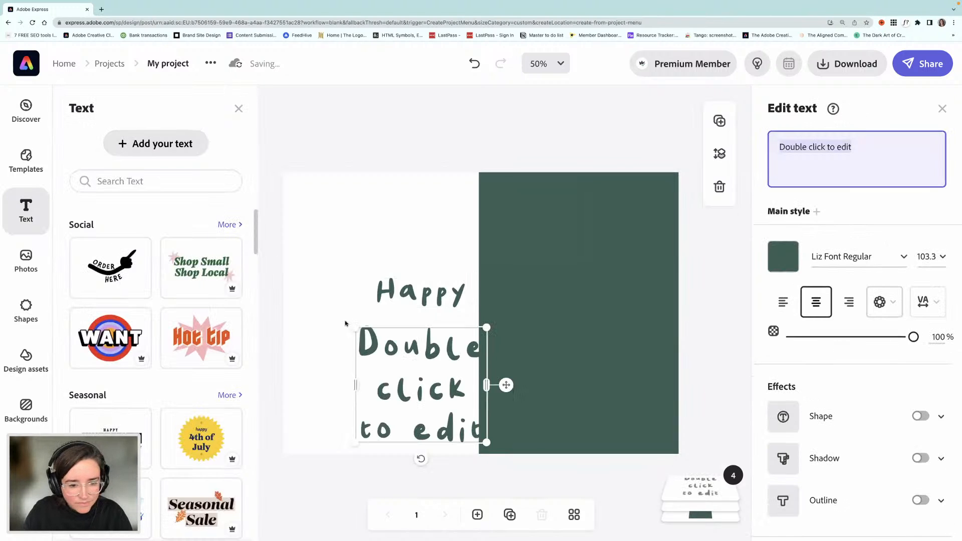
type("Christmas")
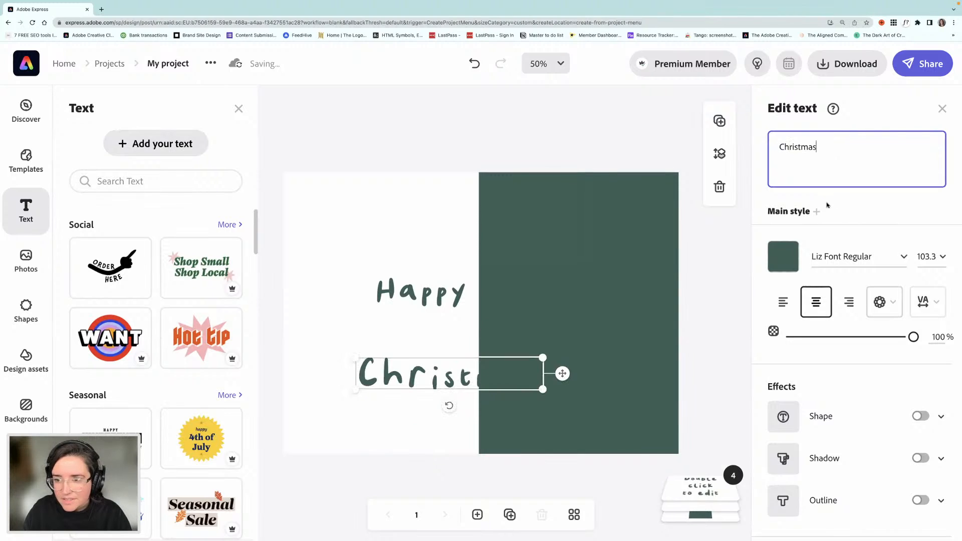
left_click(405, 230)
- Color the "Christmas" text with the light brand colour #EEE8DE and move it onto the green half
left_click(414, 380)
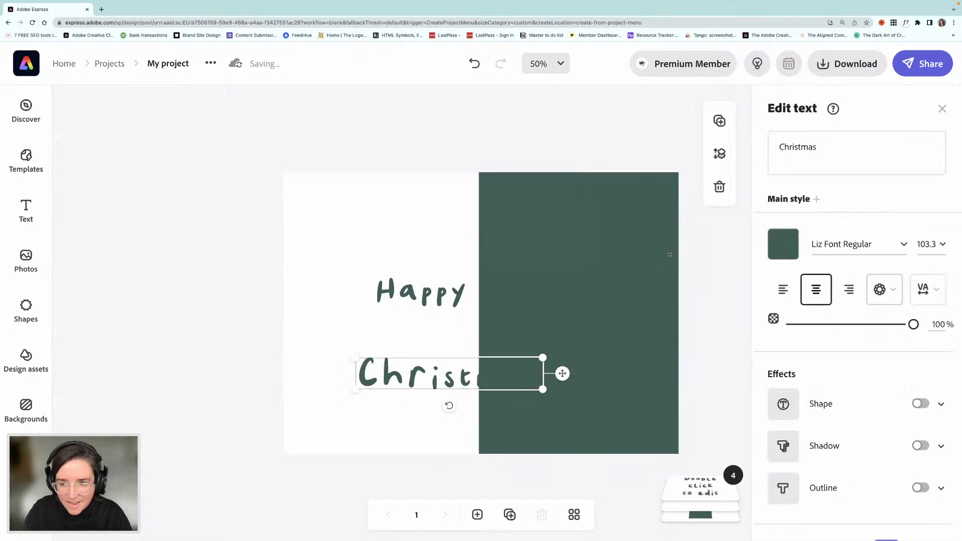
left_click(783, 244)
left_click(698, 125)
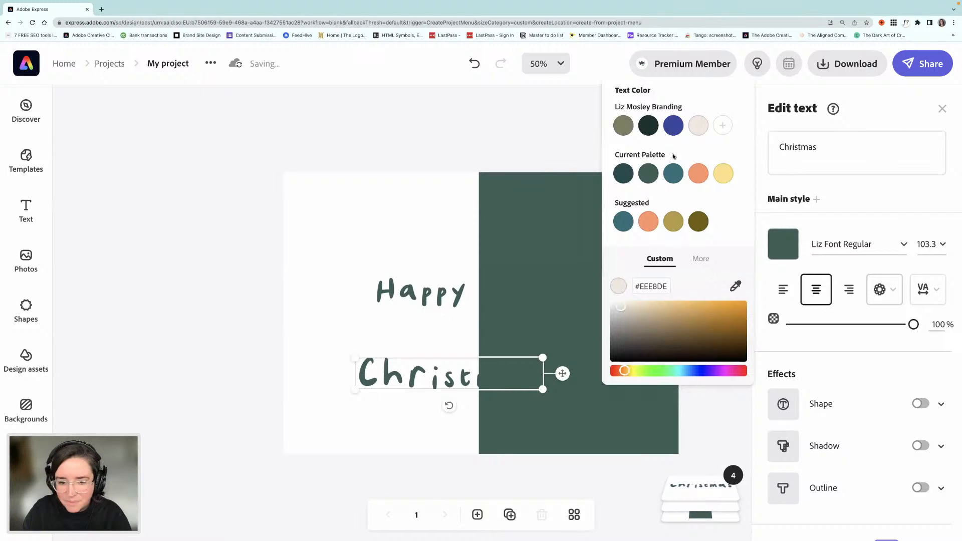
left_click_drag(452, 376, 580, 329)
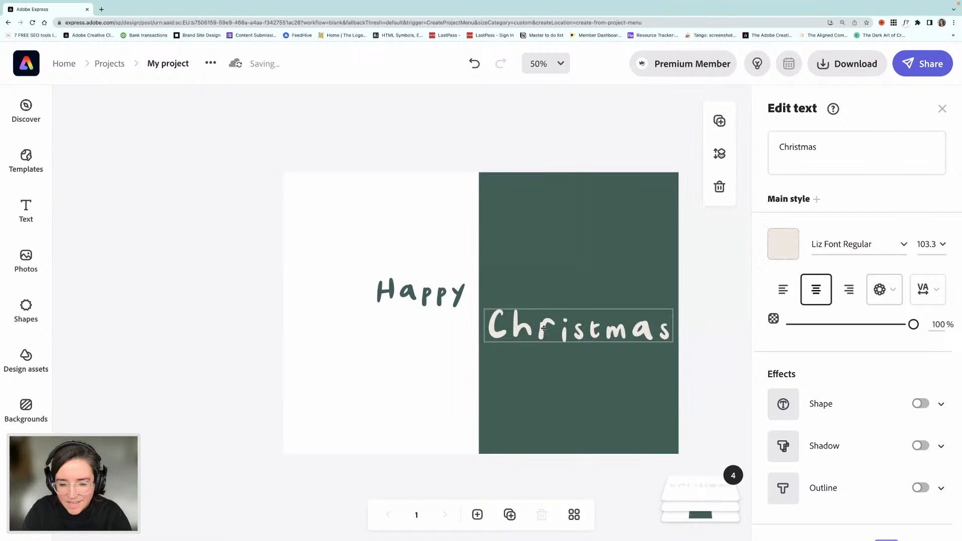
- Shrink the "Christmas" text, then color "Happy" with the light cream palette colour and place it above "Christmas" on the green half
left_click_drag(681, 342, 605, 341)
left_click(440, 300)
left_click(783, 244)
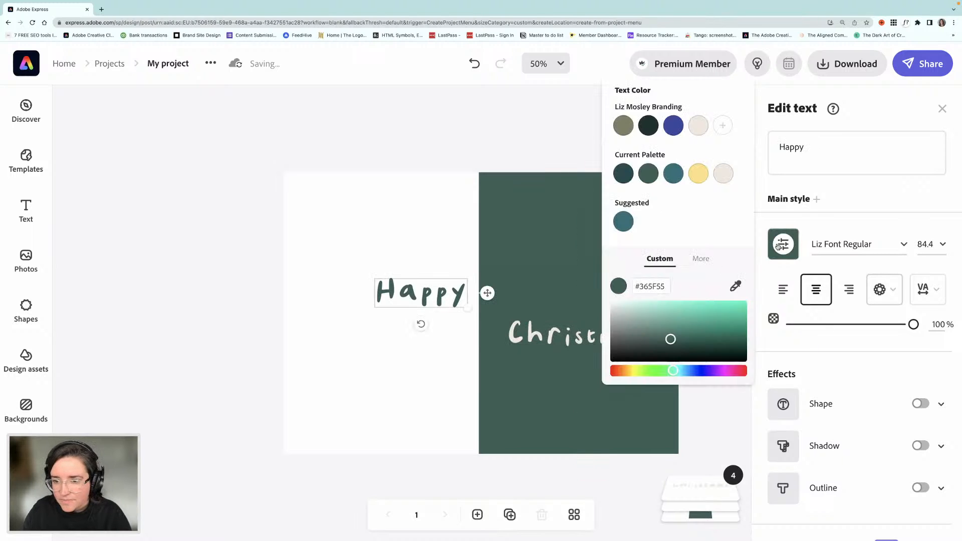
left_click(722, 175)
left_click_drag(422, 296, 577, 304)
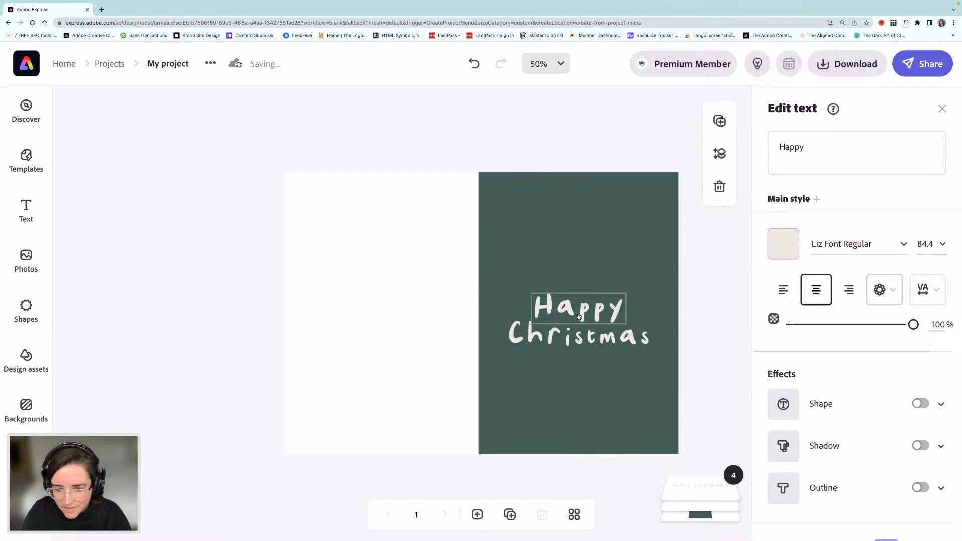
- Select both the "Happy" and "Christmas" texts and move them up together toward the middle of the green half
left_click(604, 339, "shift")
left_click_drag(604, 339, 604, 324)
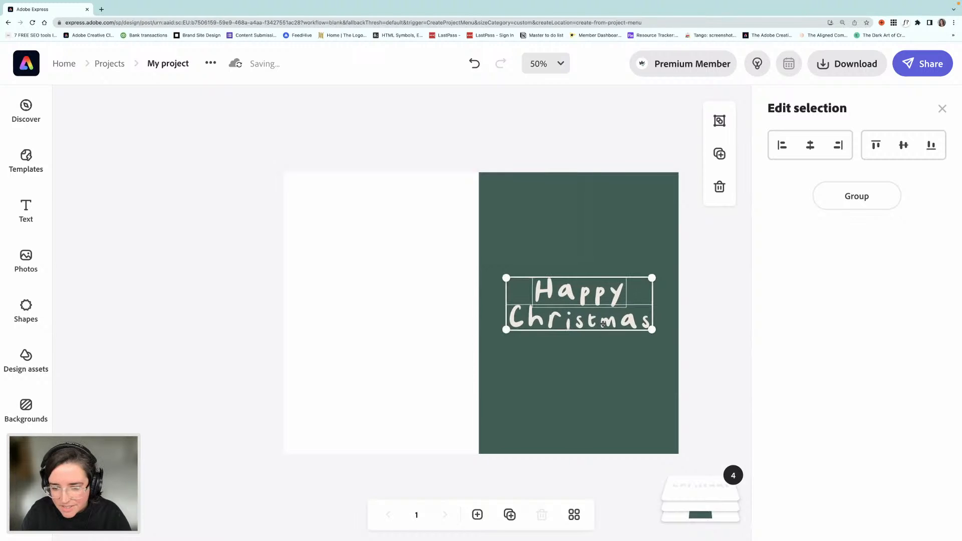
left_click(696, 356)
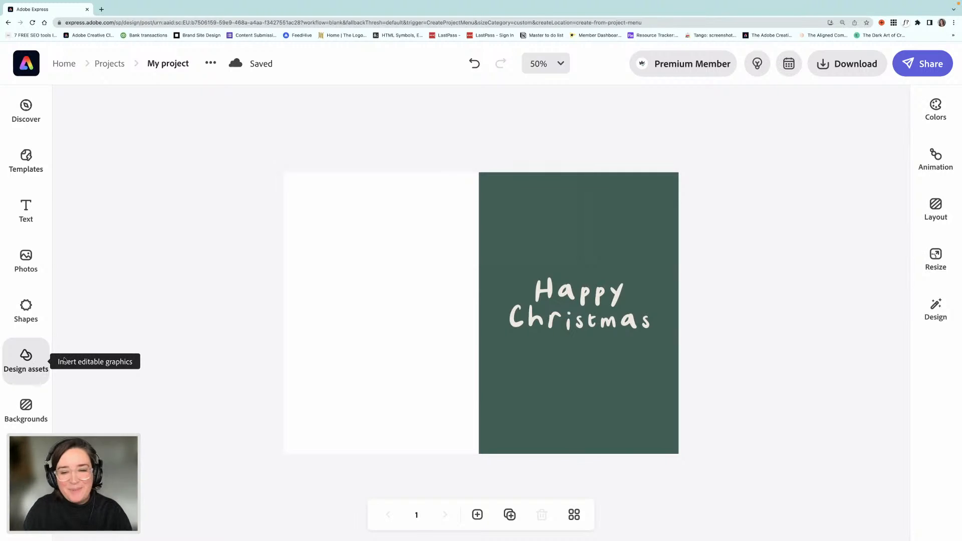
- Search the design assets for "Christmas"
left_click(28, 361)
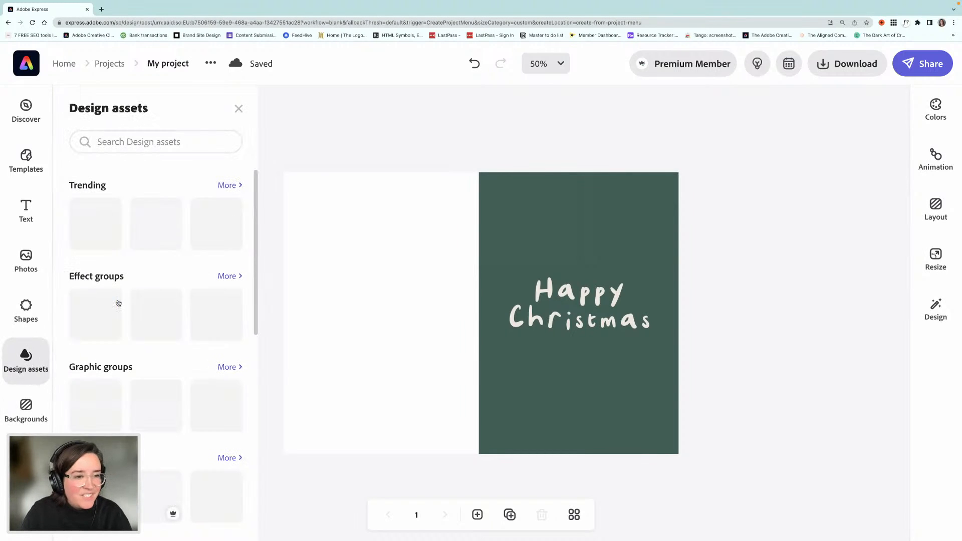
left_click(131, 145)
type("Christmas")
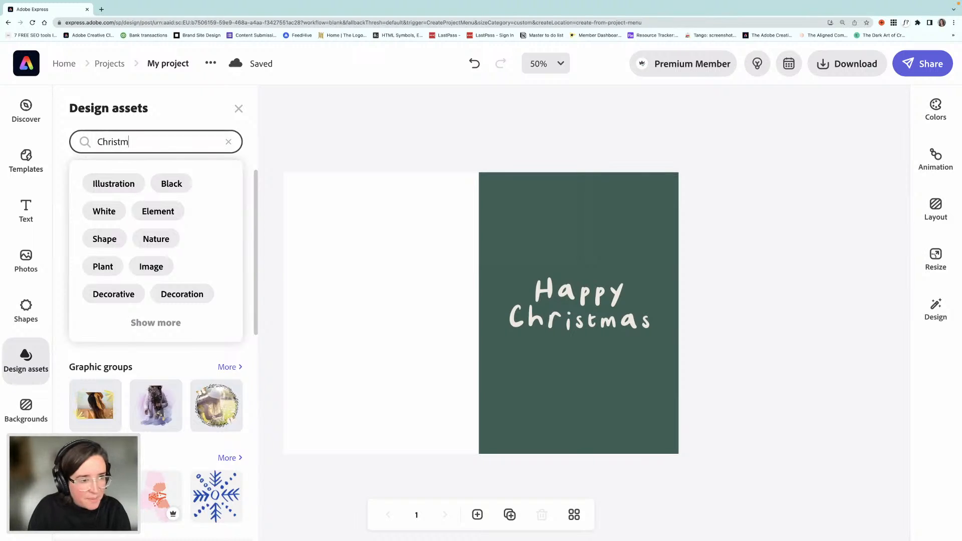
key("Return")
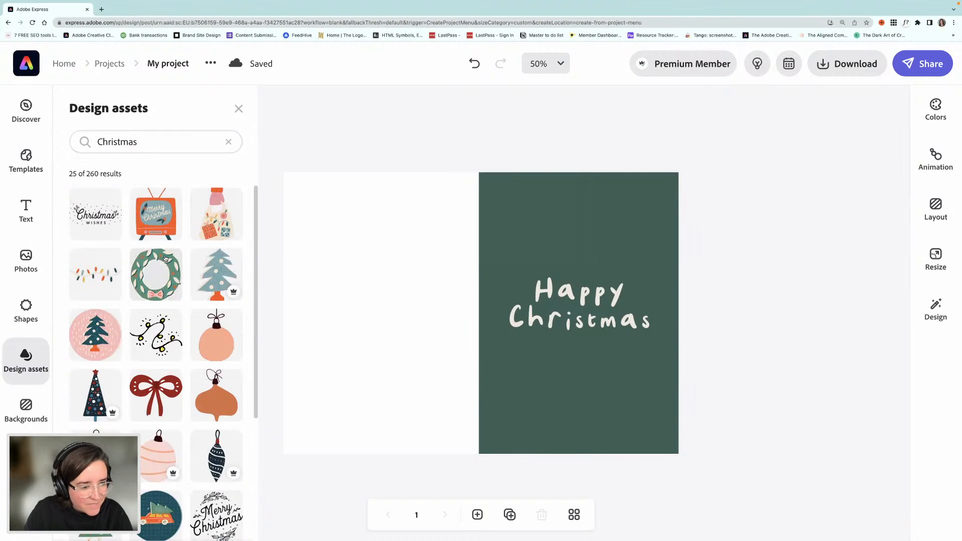
- Add the Santa-head ornament illustration, shrink it, and place it slightly tilted in the lower-left corner of the green half
scroll(176, 270, "down", 1)
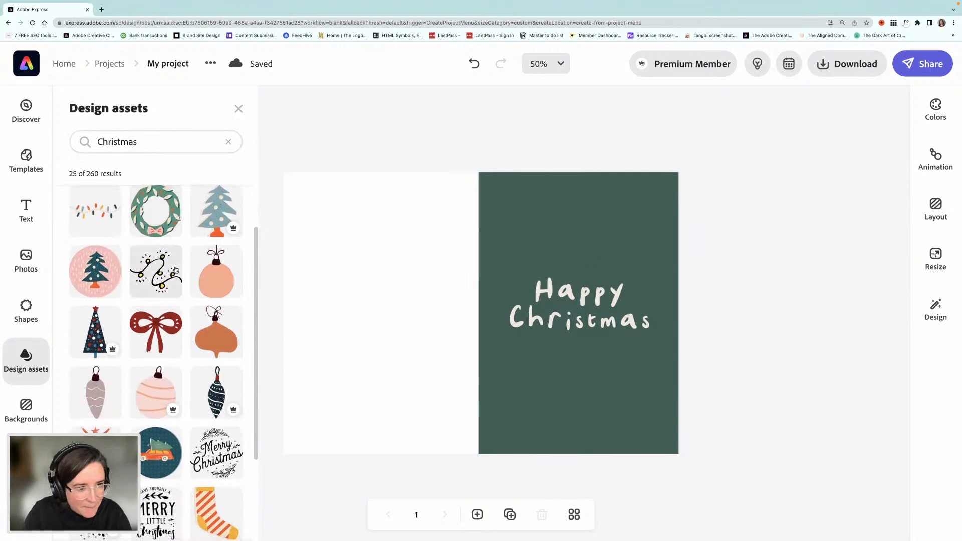
scroll(175, 269, "up", 1)
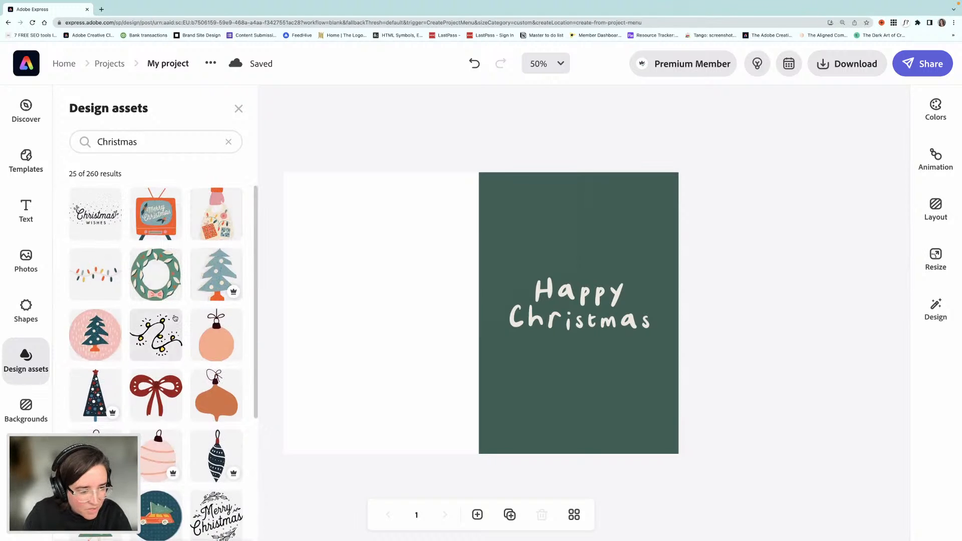
scroll(180, 315, "down", 3)
scroll(175, 317, "down", 3)
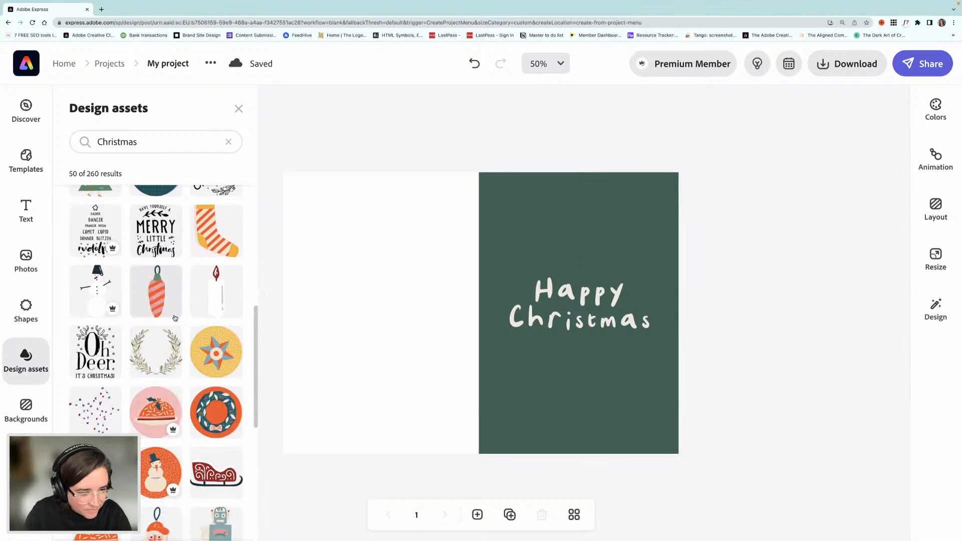
scroll(176, 318, "down", 3)
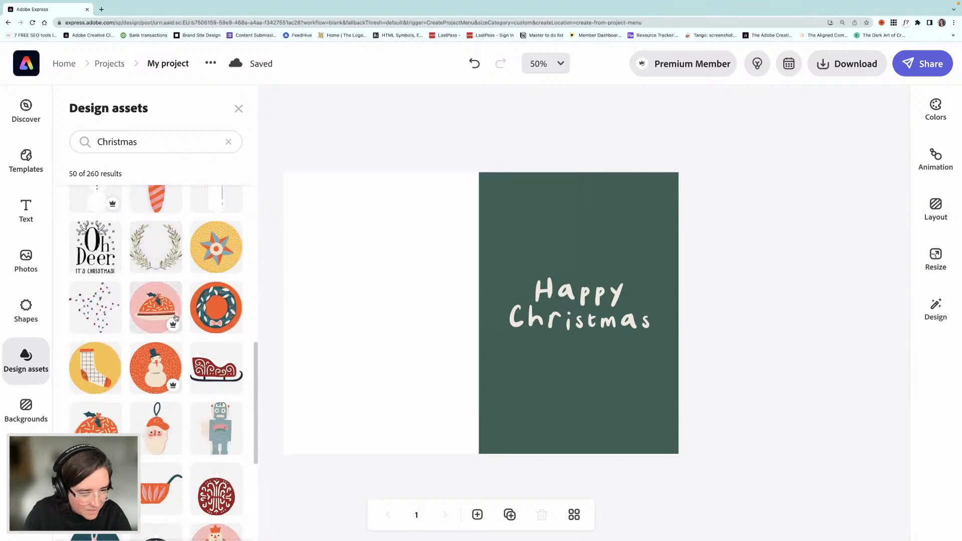
scroll(148, 326, "down", 1)
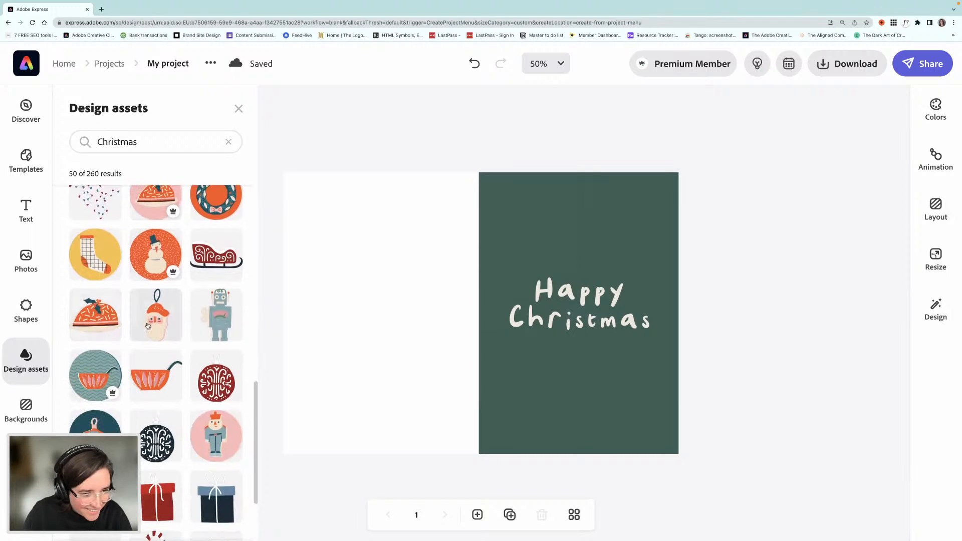
left_click_drag(158, 326, 446, 329)
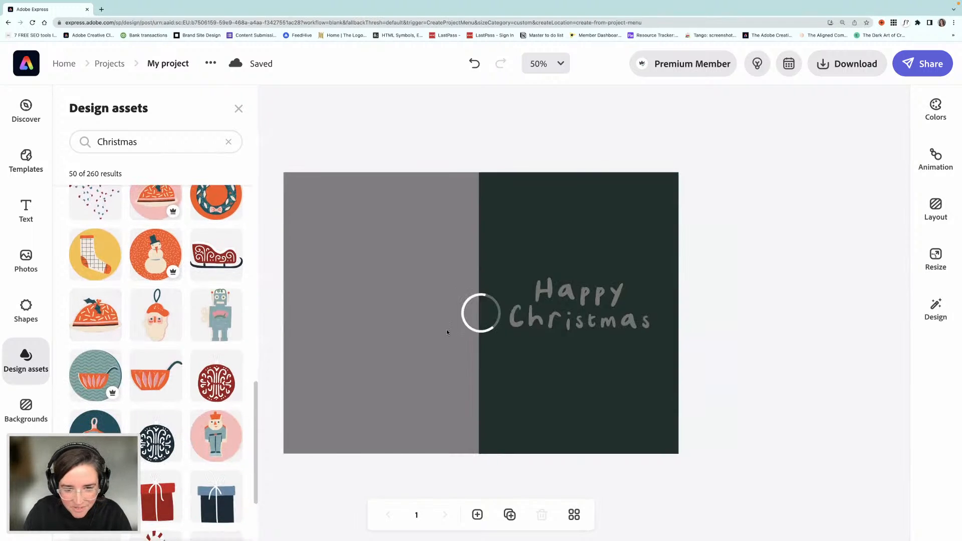
left_click_drag(472, 222, 412, 325)
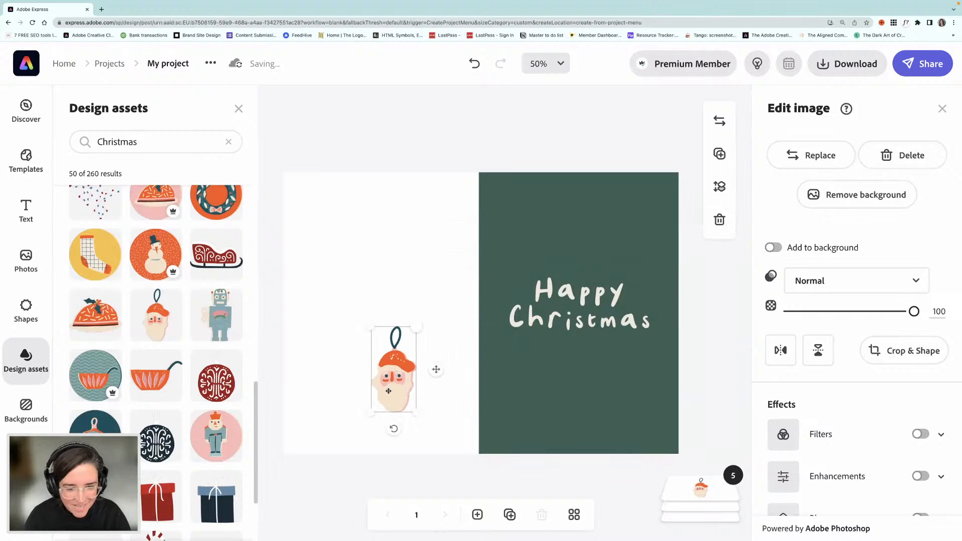
left_click_drag(390, 388, 505, 406)
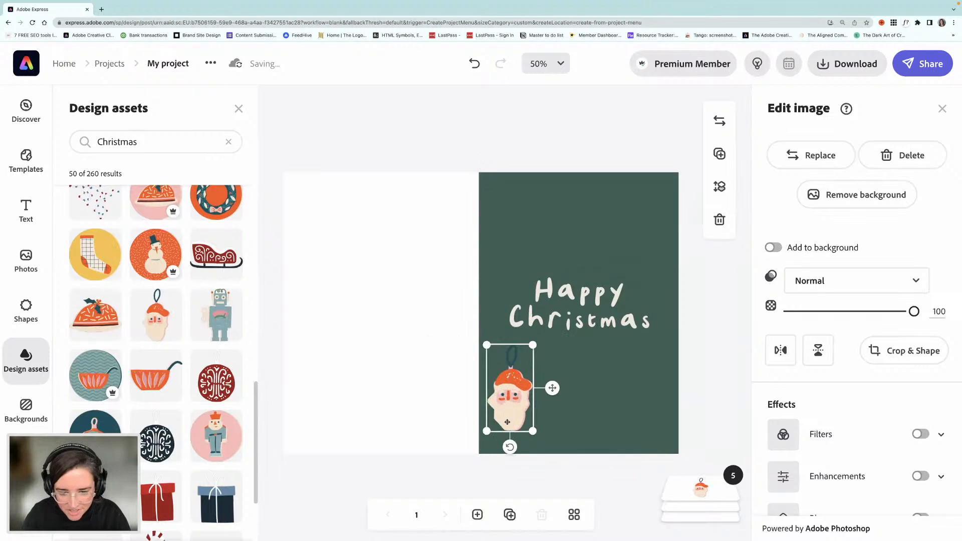
left_click_drag(510, 447, 523, 408)
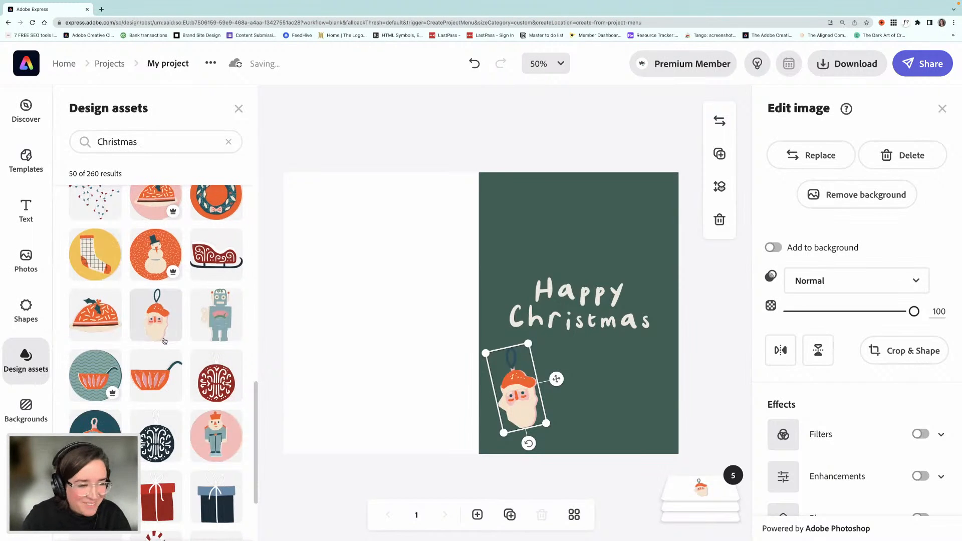
- Add the blue robot illustration, shrink it, and place it slightly tilted in the upper-right corner of the green half
scroll(166, 338, "up", 1)
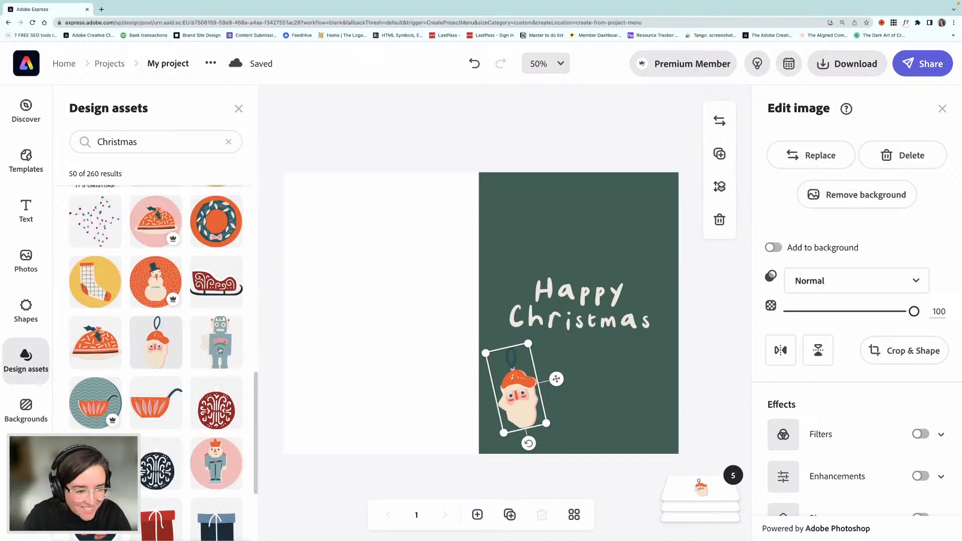
left_click_drag(352, 347, 380, 311)
left_click(454, 392)
left_click_drag(400, 266, 650, 258)
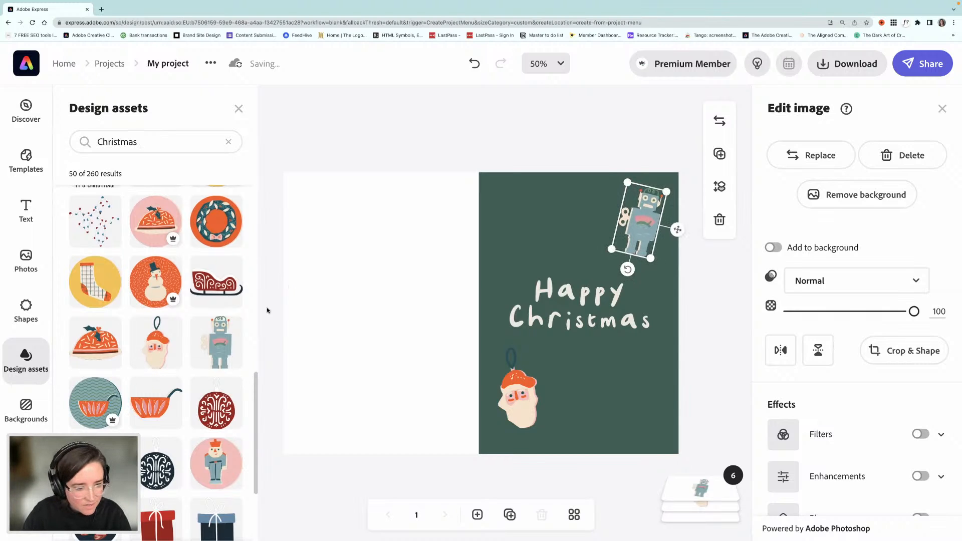
- Add the orange Christmas pudding illustration without a background circle, shrink it, and center it just above "Happy"
scroll(150, 341, "down", 1)
left_click(90, 346)
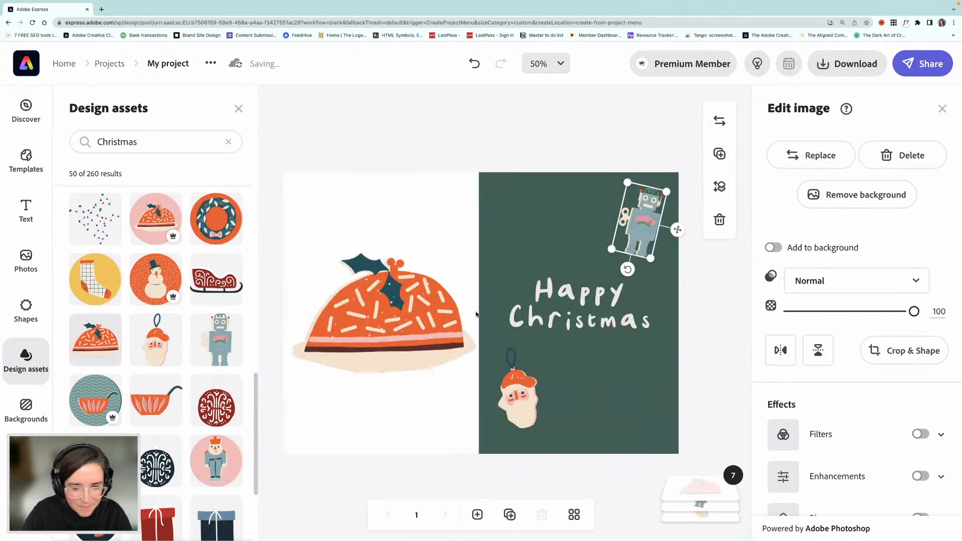
left_click(403, 337)
left_click_drag(476, 371, 574, 255)
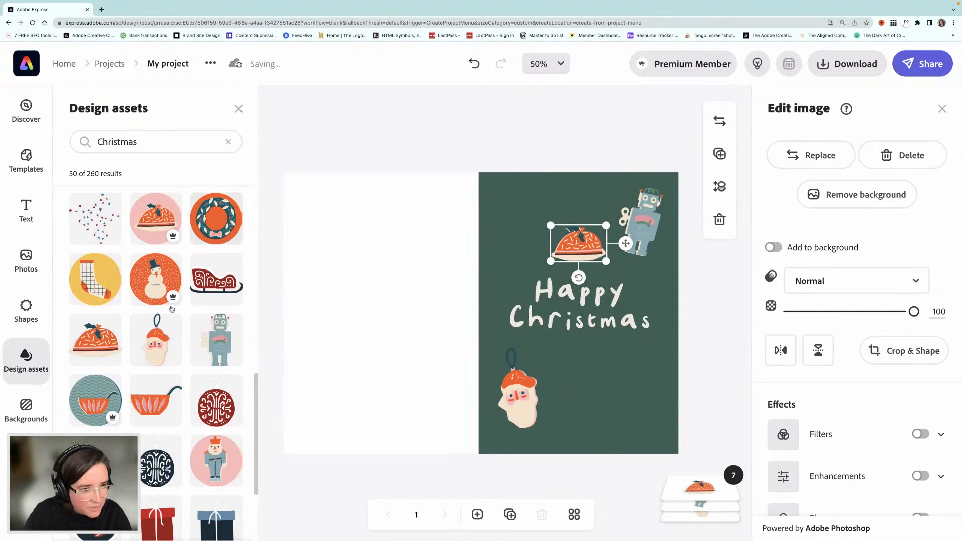
- Add the pink-and-orange striped ornament, shrink it, and place it slightly tilted in the upper-left corner of the green half
scroll(169, 318, "up", 4)
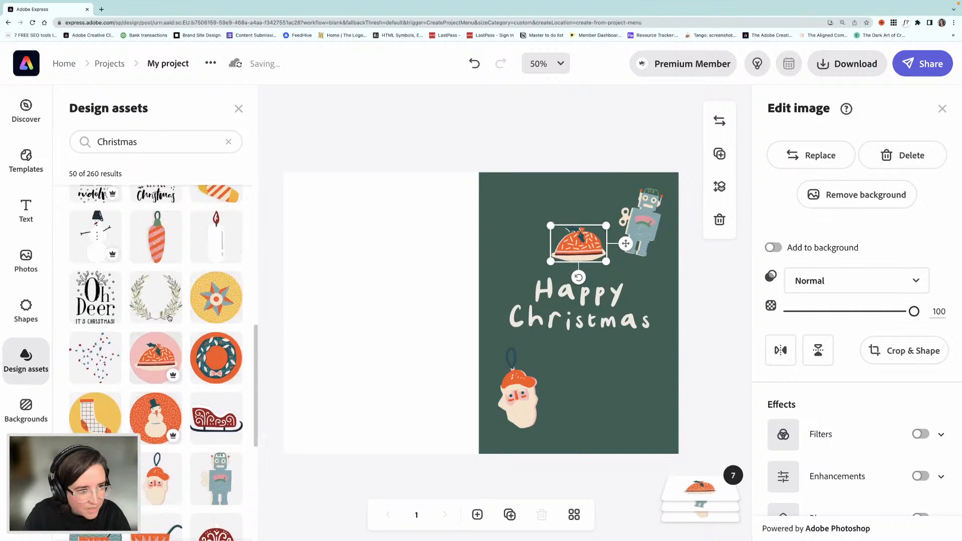
left_click(179, 276)
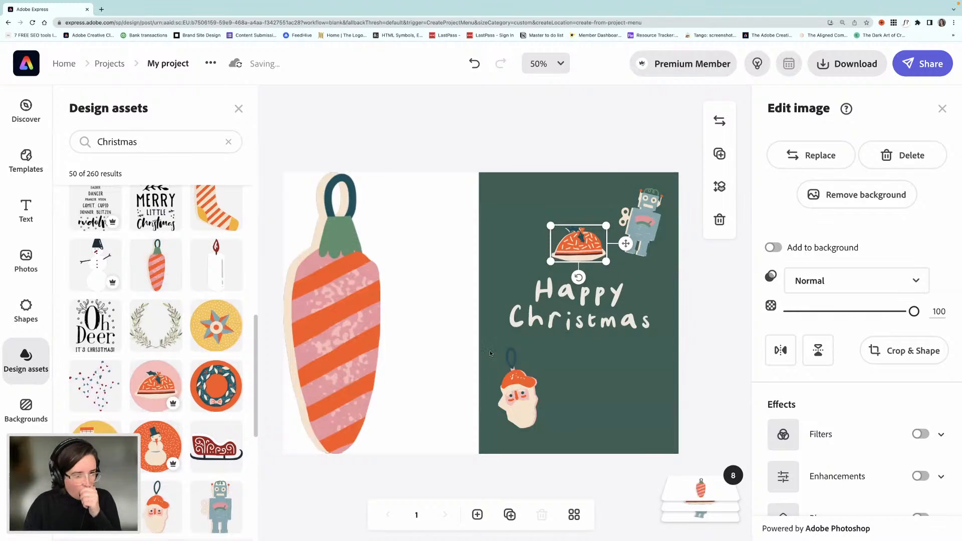
left_click(334, 375)
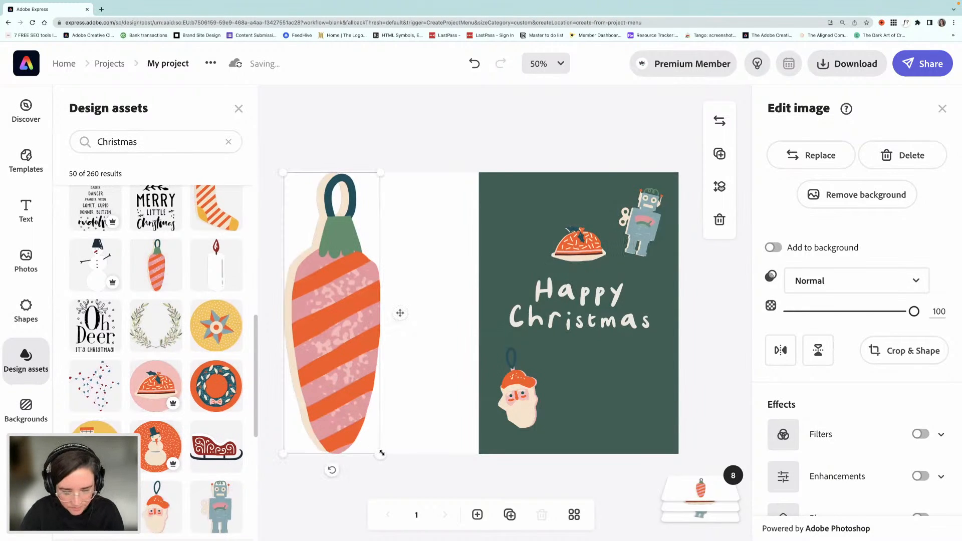
left_click_drag(373, 440, 304, 263)
left_click_drag(294, 227, 524, 239)
left_click_drag(511, 284, 514, 241)
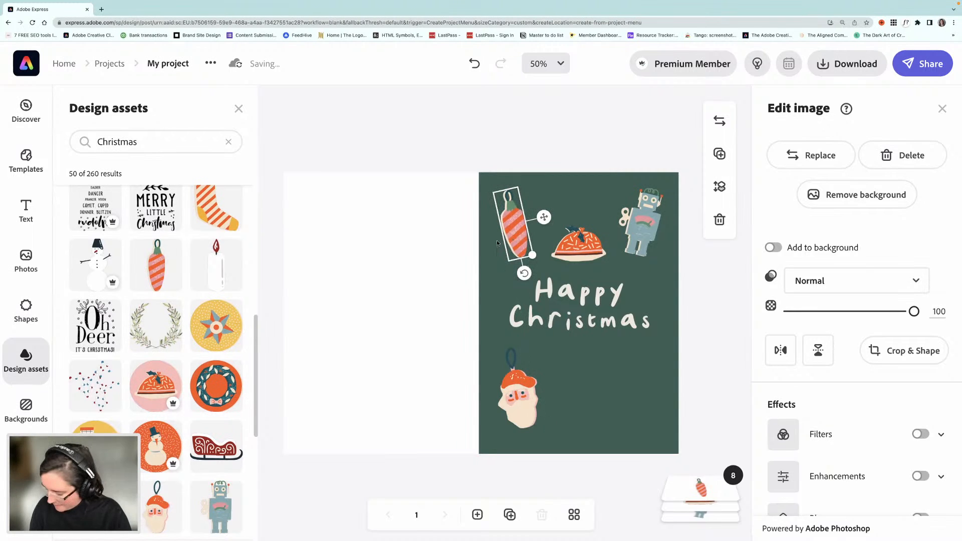
- Add the blue Christmas tree with the orange base, shrink it, and place it below "Christmas" beside the Santa ornament
scroll(208, 316, "down", 10)
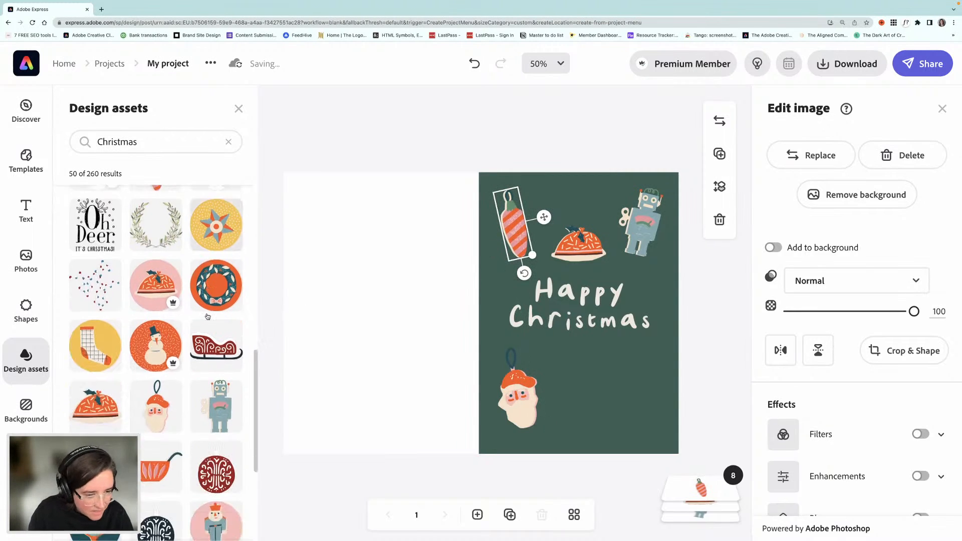
scroll(208, 316, "down", 8)
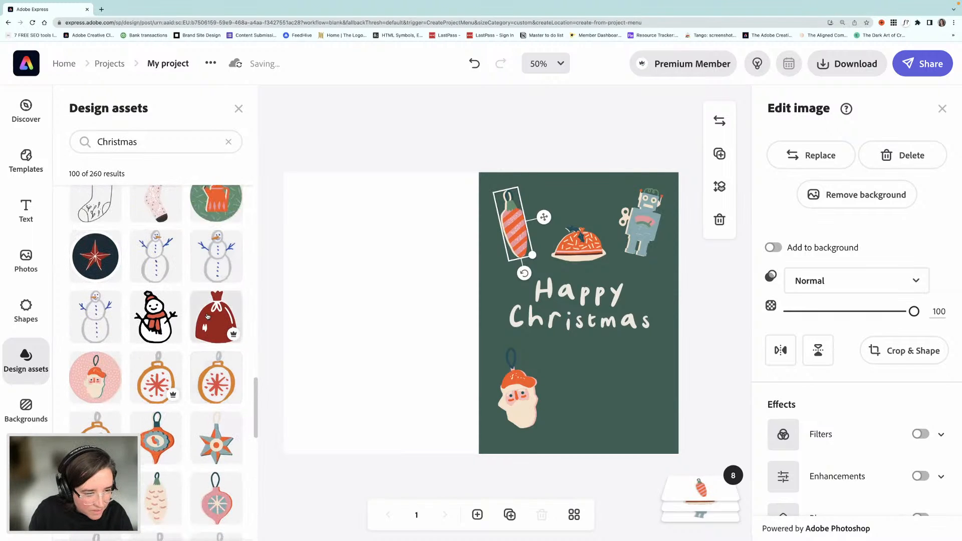
scroll(208, 316, "down", 3)
scroll(208, 316, "down", 1)
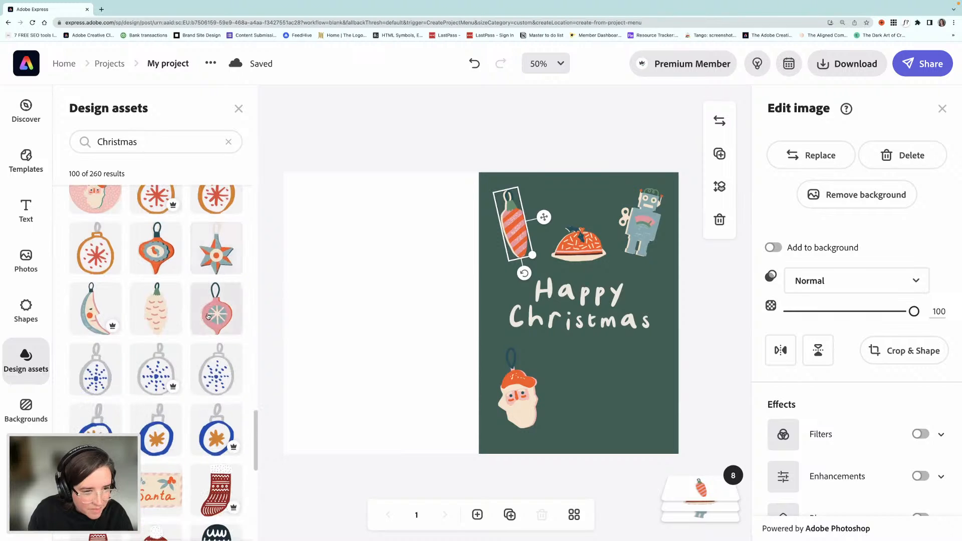
scroll(128, 317, "up", 10)
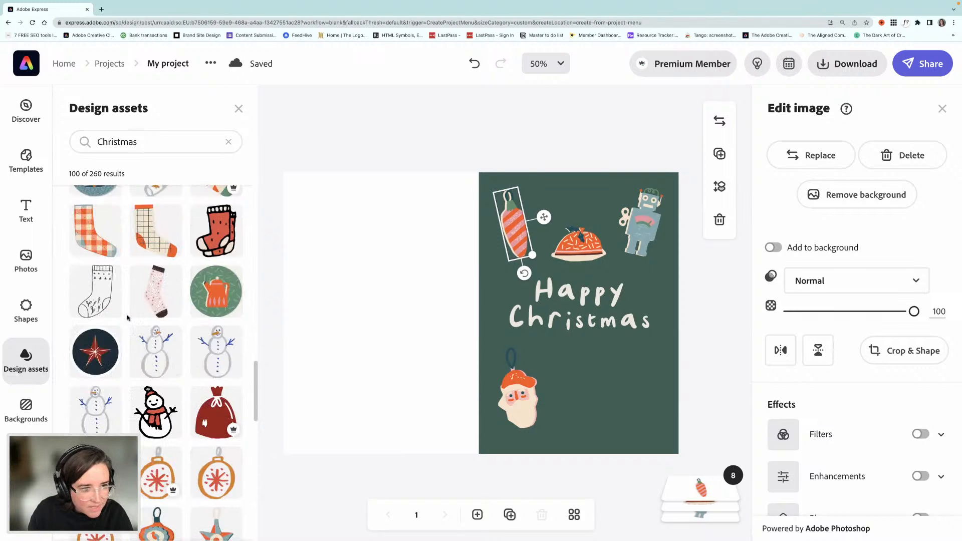
scroll(128, 318, "up", 3)
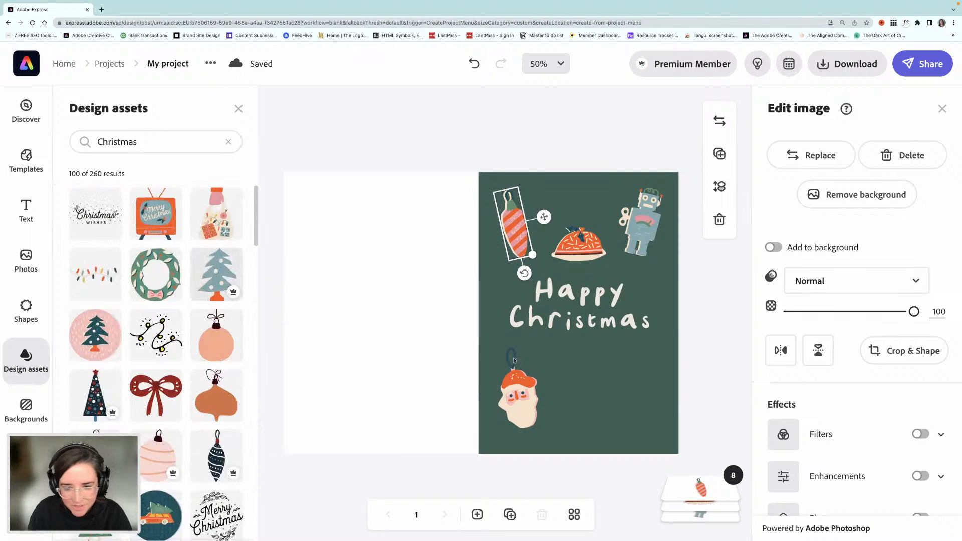
left_click_drag(216, 270, 403, 344)
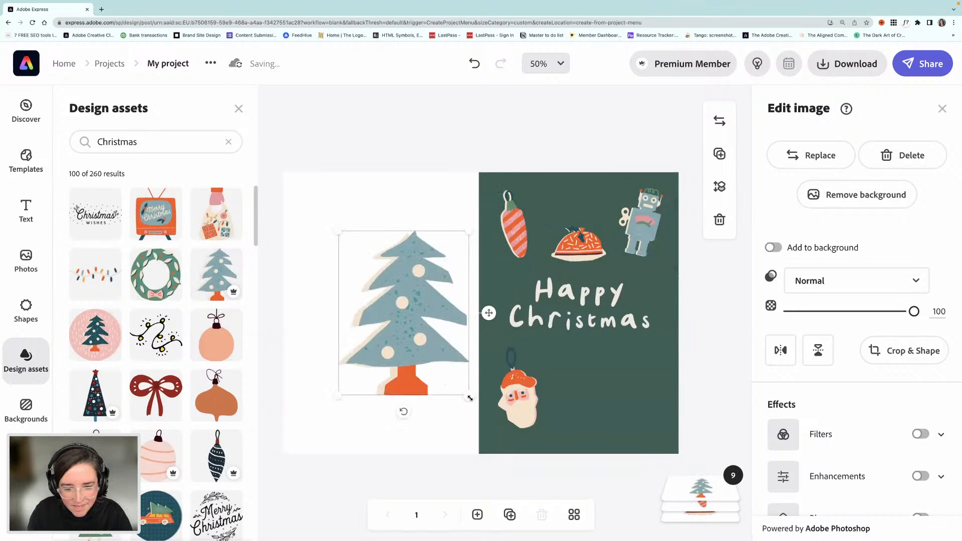
left_click_drag(470, 398, 603, 404)
- Nudge the Santa ornament closer to the lower-left corner of the green half and shift the tree slightly to center it under the text
left_click(512, 381)
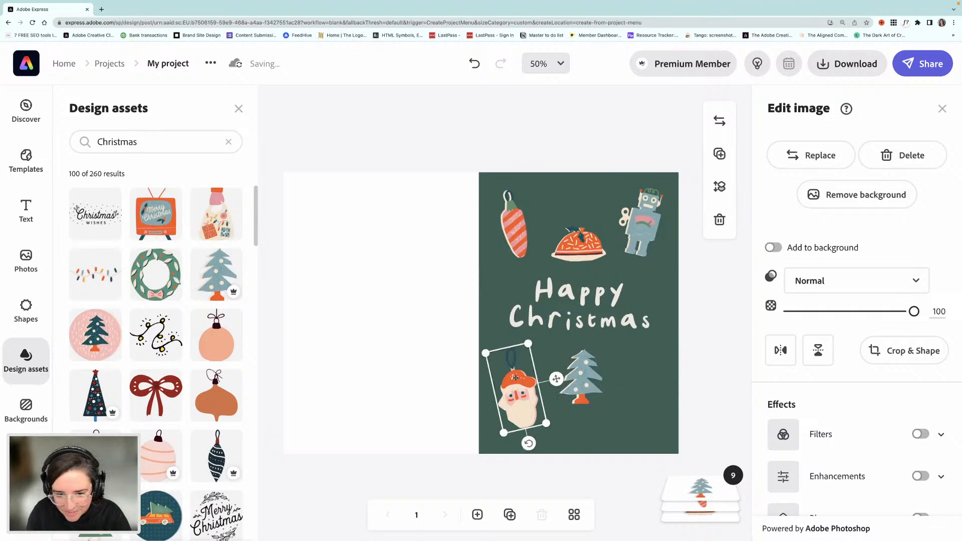
left_click_drag(513, 380, 507, 386)
left_click(583, 381)
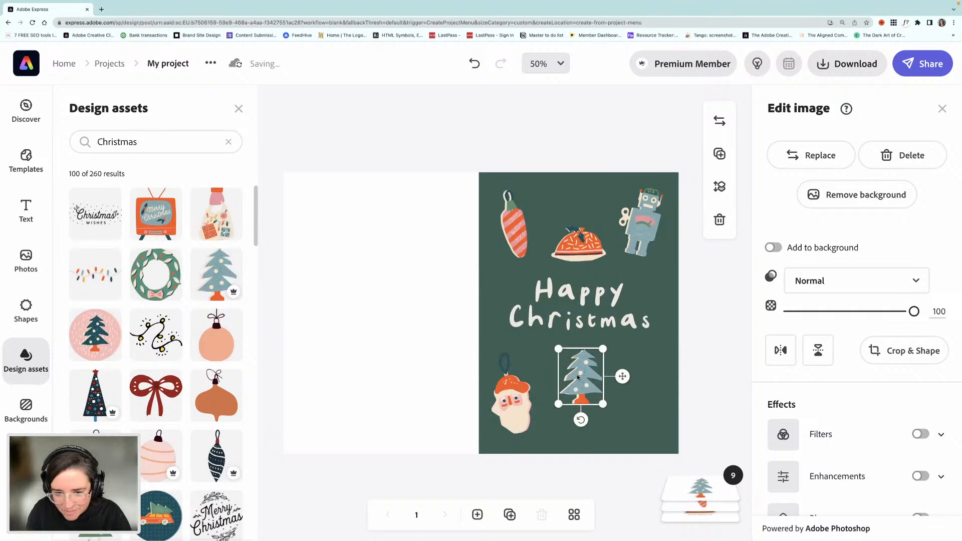
left_click_drag(579, 378, 571, 383)
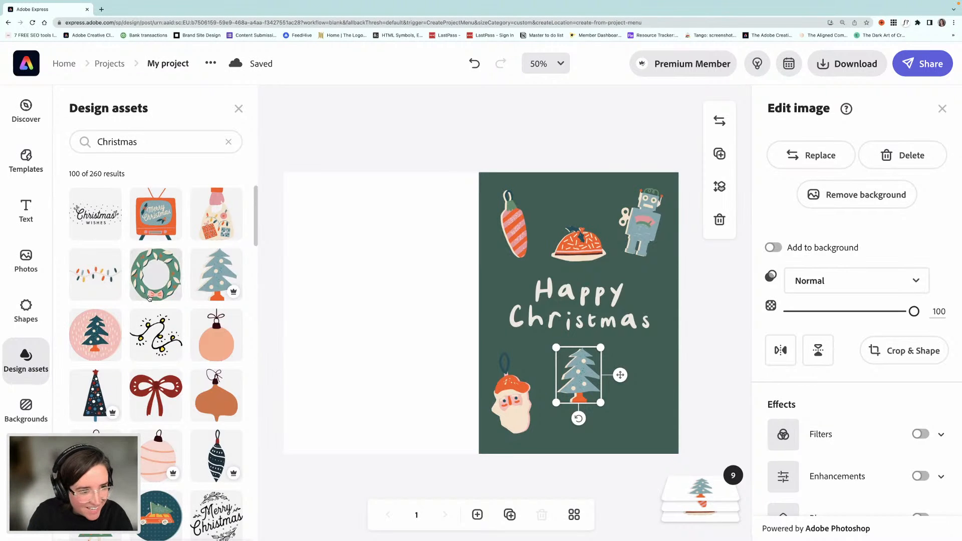
- Add the orange-and-cream striped stocking, shrink it, and place it tilted in the lower-right corner of the green half; nudge the tree slightly
scroll(150, 300, "down", 4)
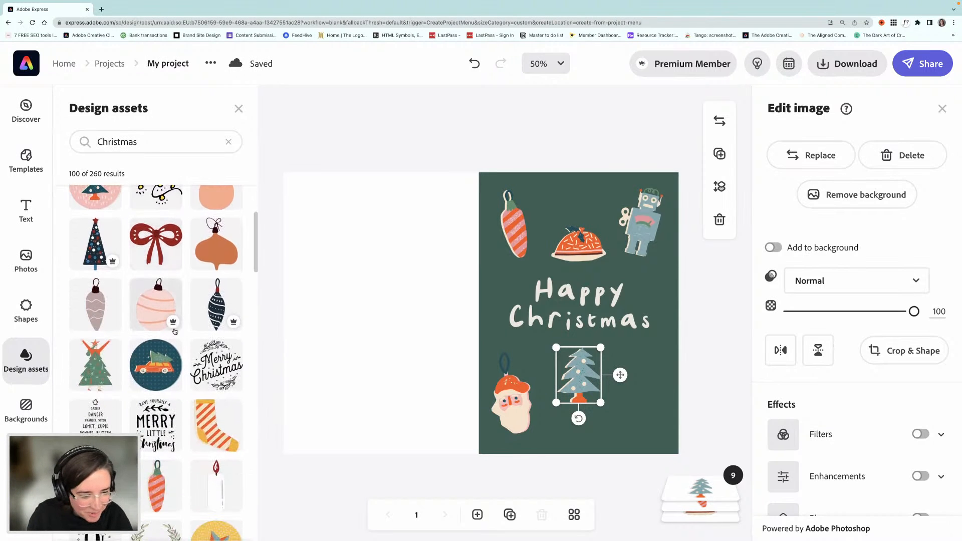
left_click_drag(209, 374, 226, 379)
left_click(435, 376)
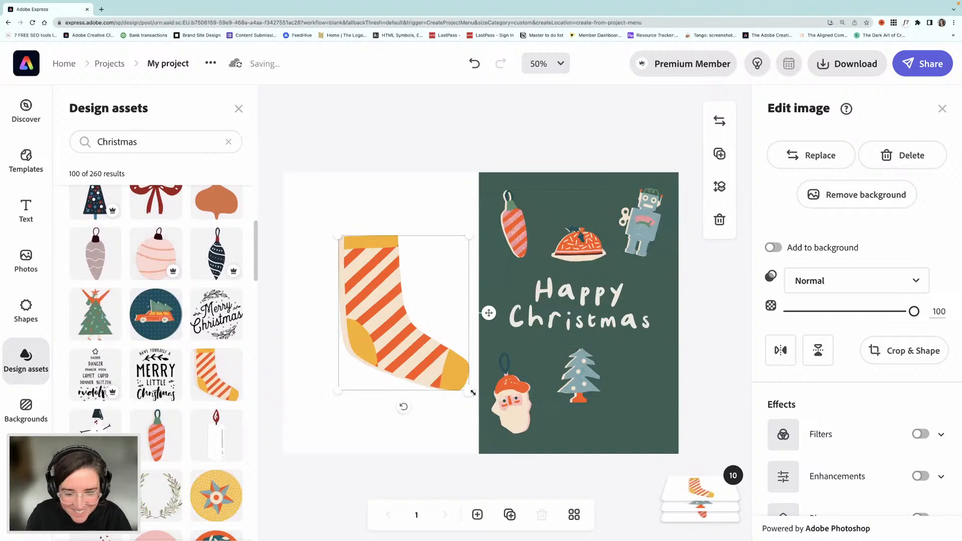
left_click_drag(470, 390, 636, 449)
left_click_drag(636, 401, 584, 382)
left_click(581, 382)
left_click(634, 410)
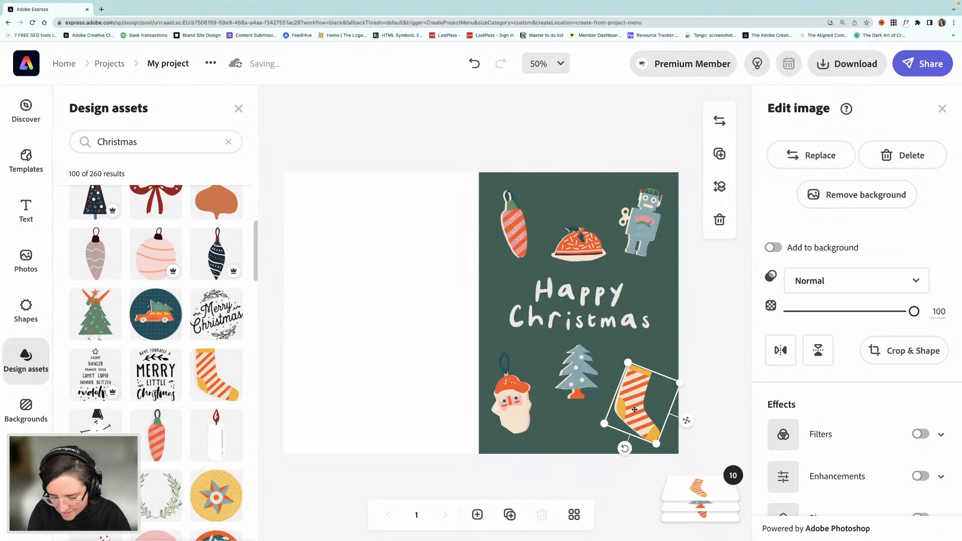
- Nudge the Santa ornament, the striped ornament and the robot outward, tilting them slightly toward the corners of the green half
left_click(507, 401)
left_click_drag(514, 398, 517, 405)
left_click(517, 220)
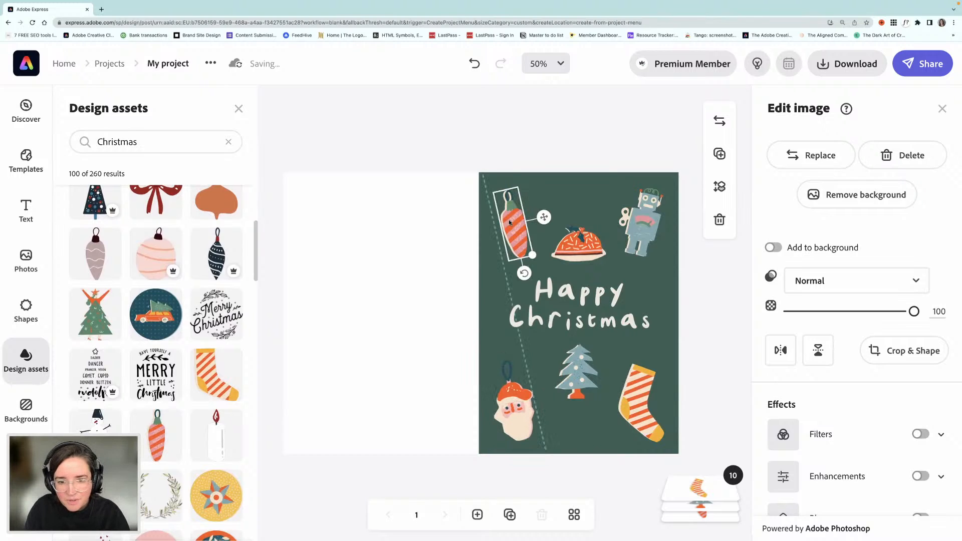
left_click_drag(510, 222, 501, 221)
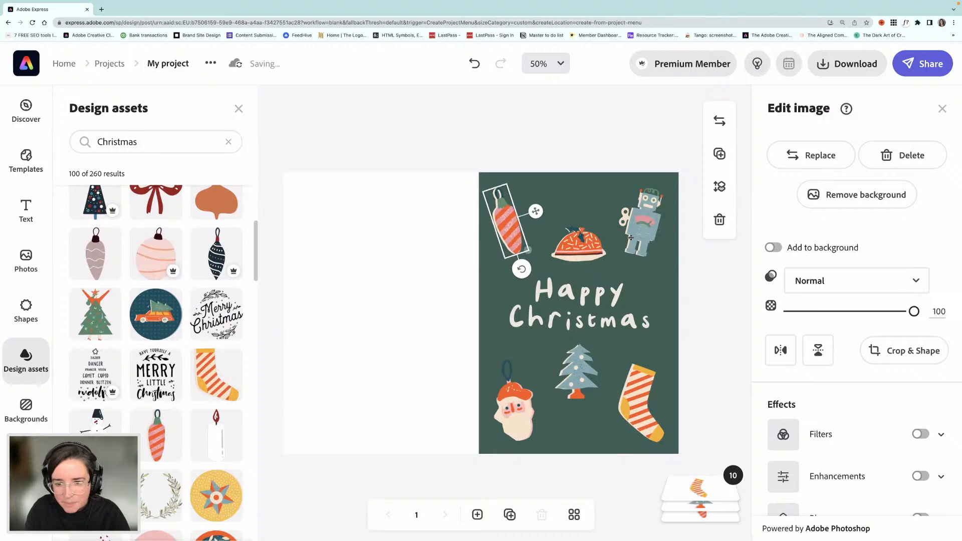
left_click(634, 235)
left_click_drag(631, 269, 626, 269)
left_click_drag(645, 220, 645, 221)
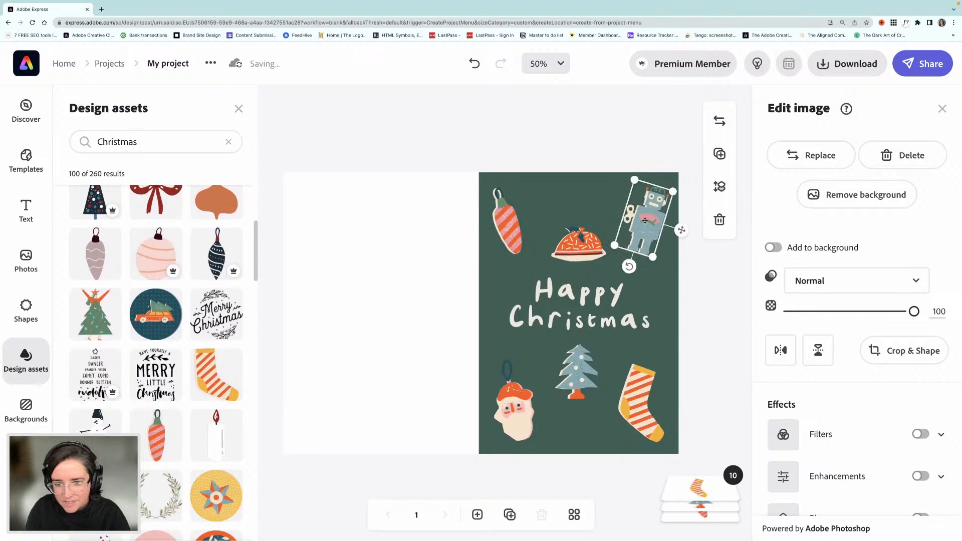
- Recolor the word "Happy" orange (FD7940) by sampling the Christmas pudding with the eyedropper
left_click(584, 297)
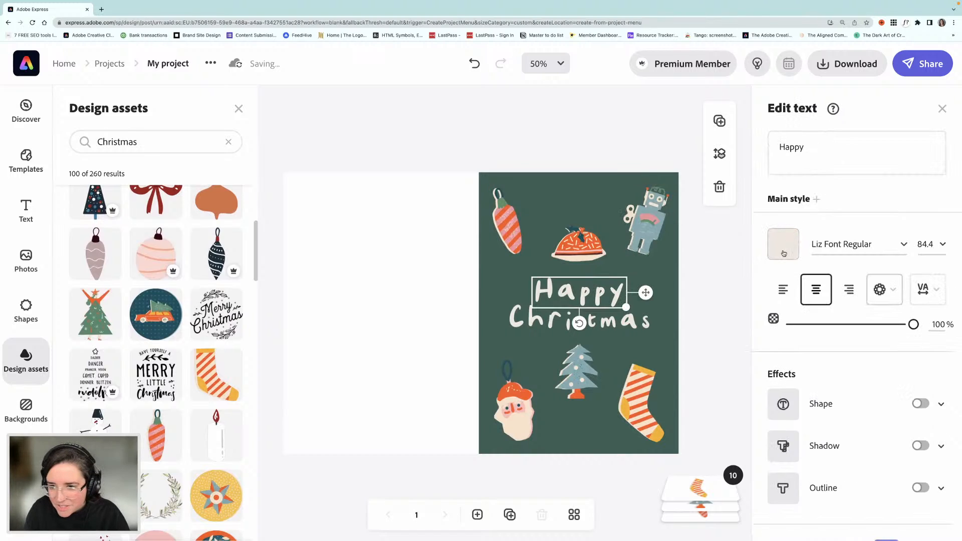
left_click(783, 244)
left_click(734, 287)
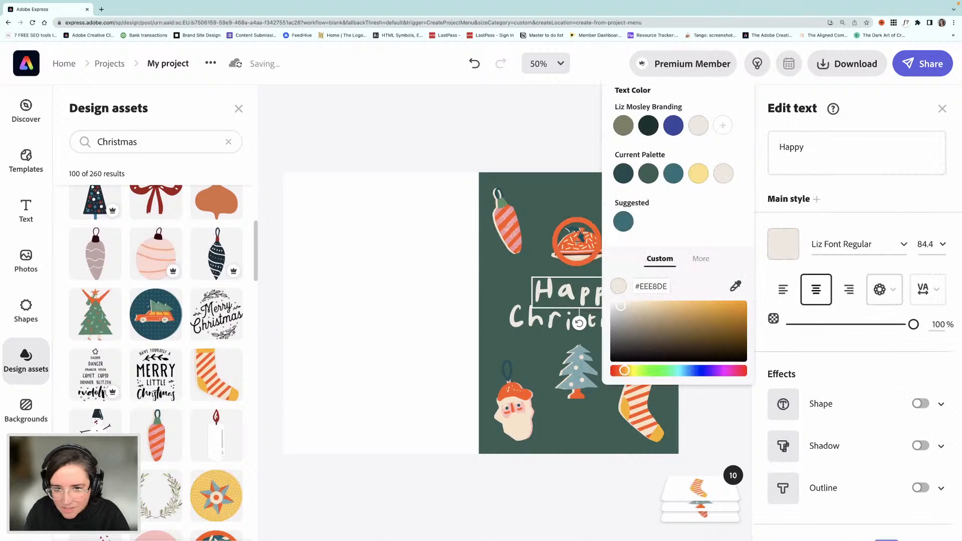
left_click(567, 248)
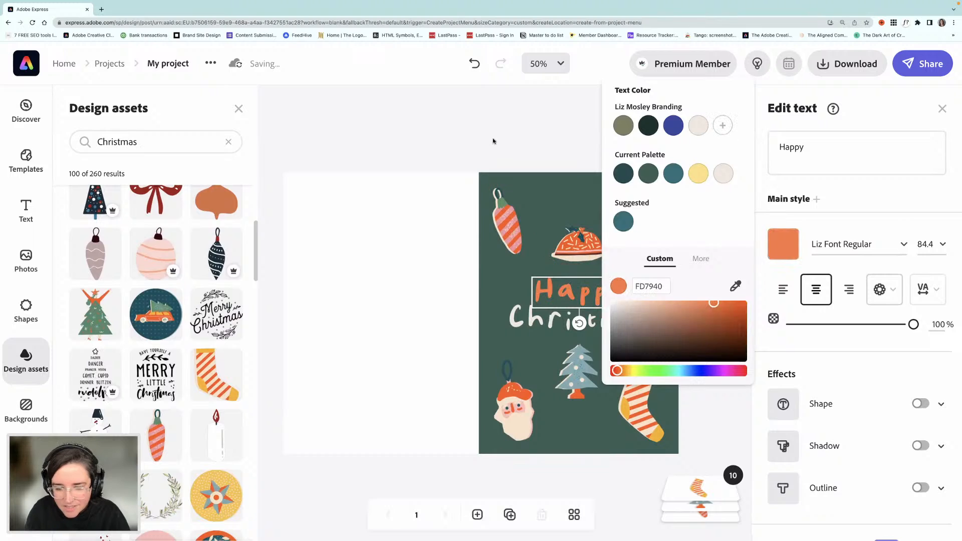
- Recolor the word "Christmas" pink by sampling the Santa ornament's face with the eyedropper
left_click(545, 295)
left_click(548, 324)
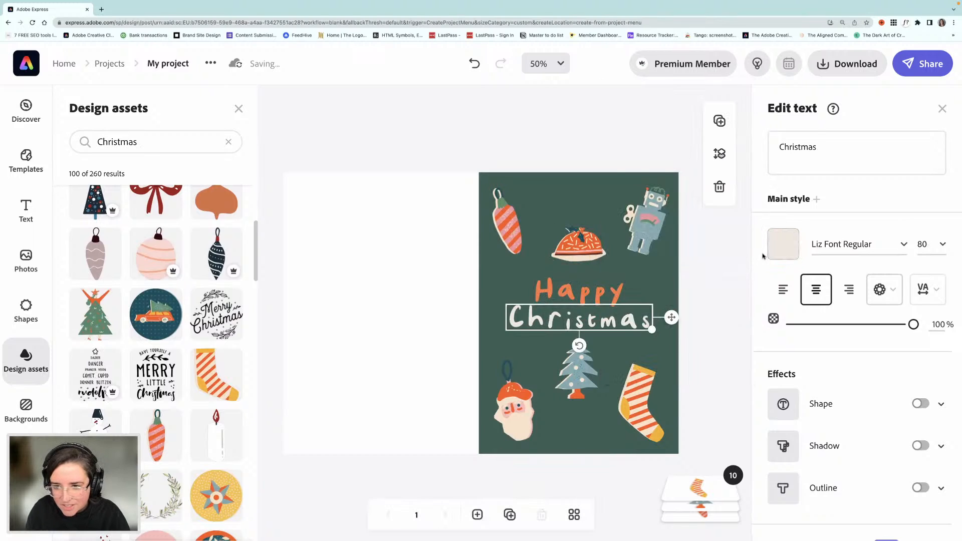
left_click(783, 244)
left_click(736, 286)
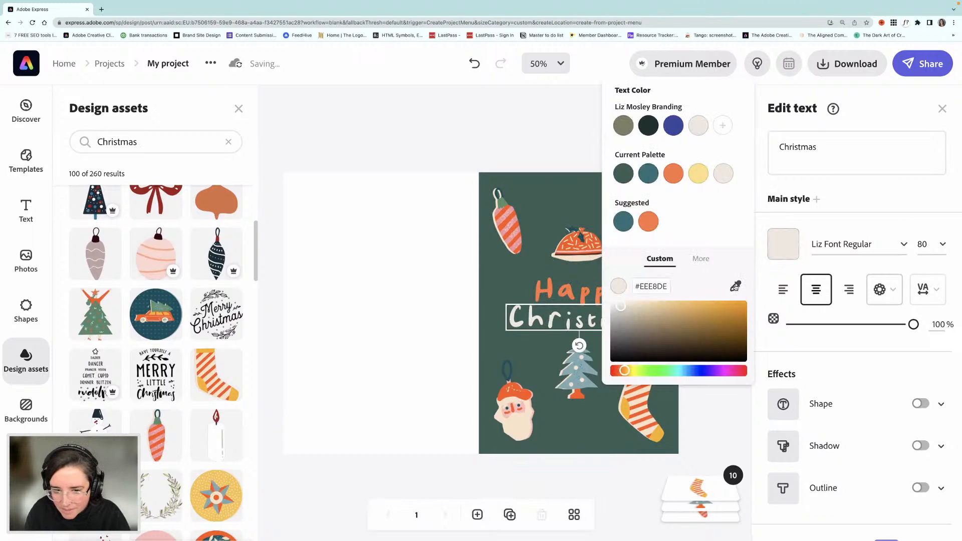
left_click(516, 409)
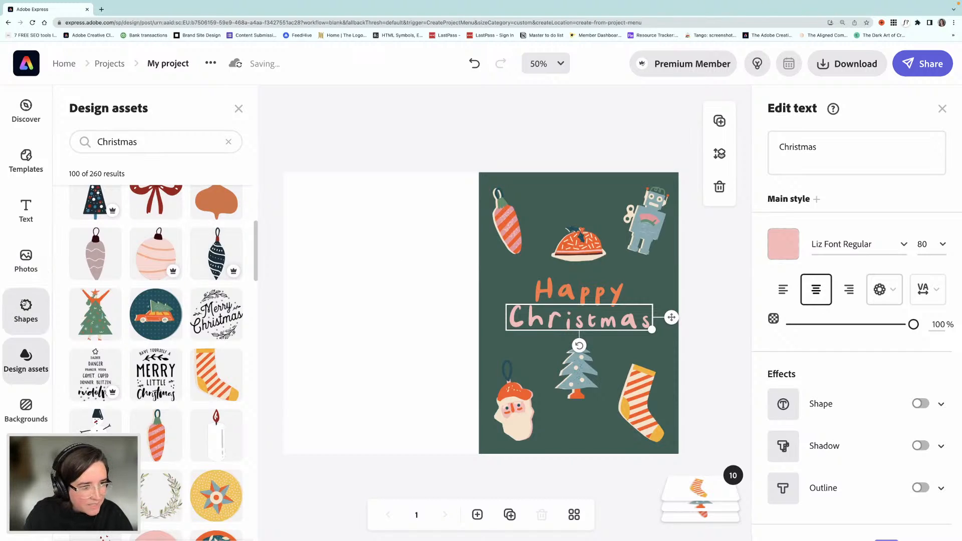
- Add a solid filled circle from the basic circle shapes to the card
left_click(26, 311)
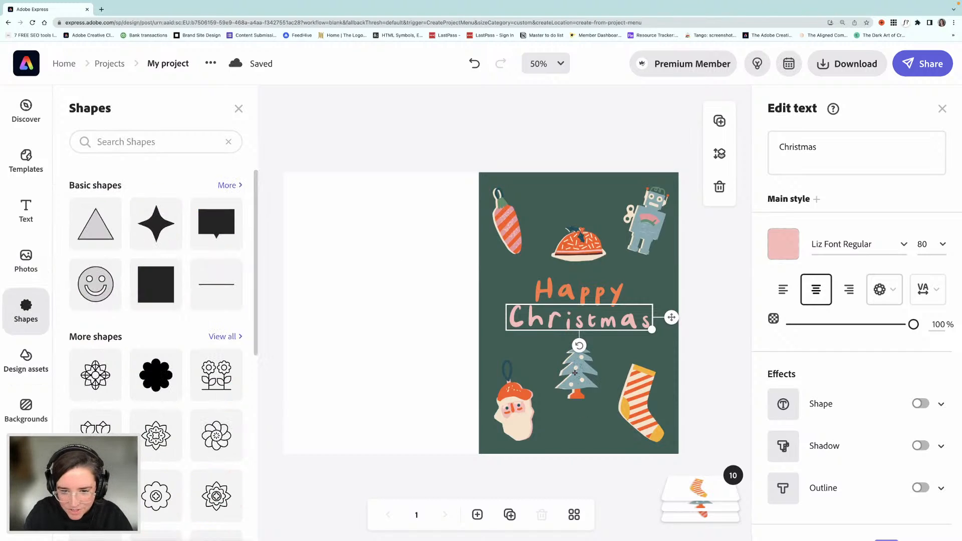
left_click(231, 186)
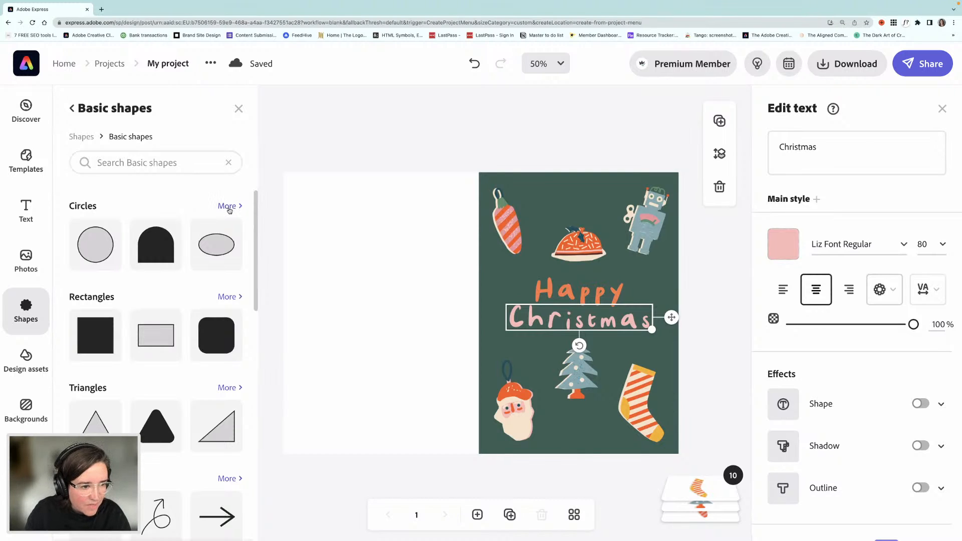
left_click(230, 208)
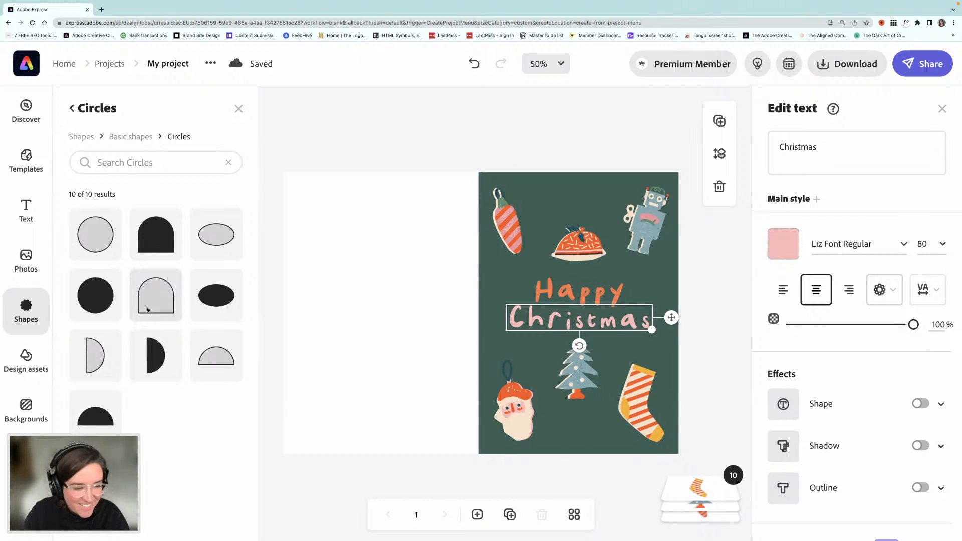
left_click(95, 295)
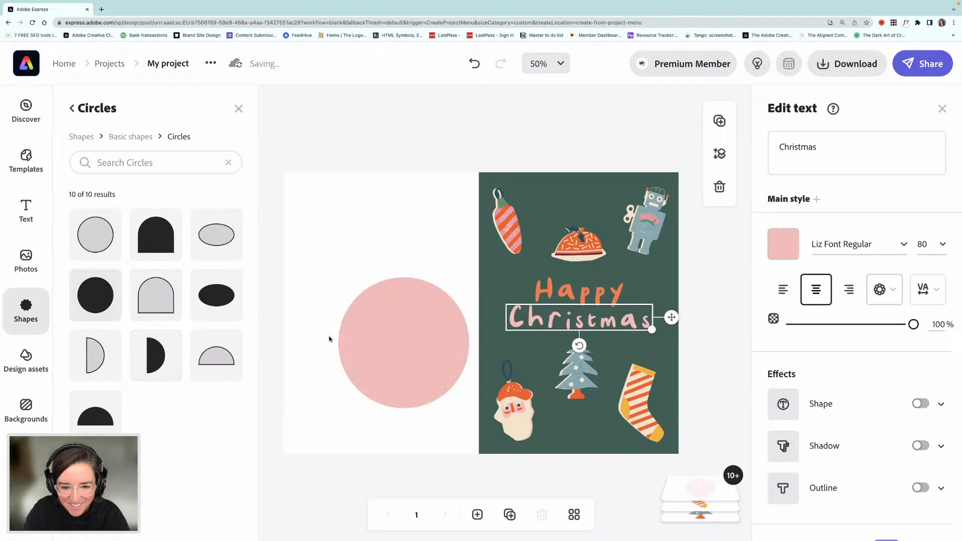
- Shrink the pink circle to a small dot at the green half's top edge and place a copy just above the pudding
left_click(430, 387)
left_click_drag(467, 408, 538, 193)
key("Left")
key("Left")
key("Left")
key("Left")
key("Left")
key("Left")
key("Left")
key("Left")
key("Left")
key("Left")
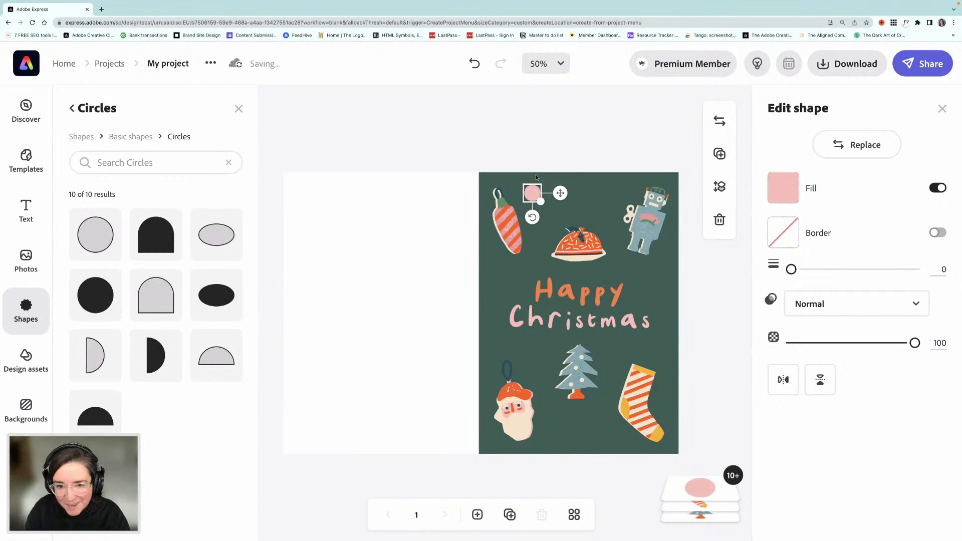
left_click_drag(534, 192, 570, 206)
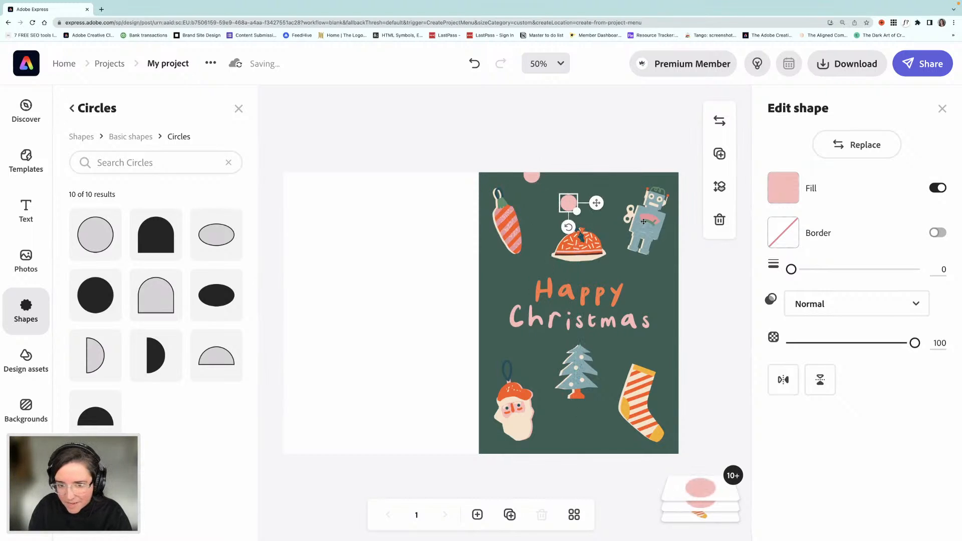
- Shift the robot slightly inward, move the stocking up, and move the Santa ornament up and inward with a slightly stronger tilt
left_click(642, 222)
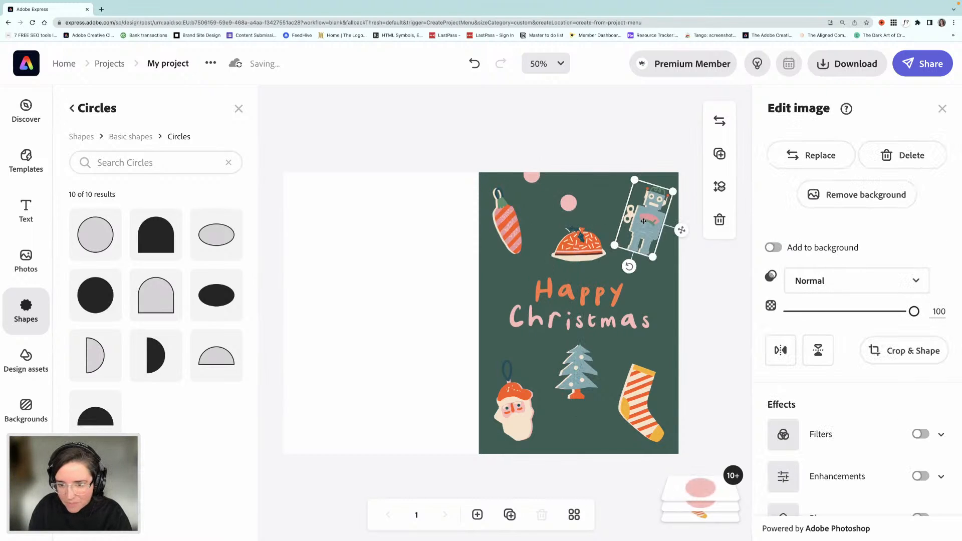
left_click(510, 224)
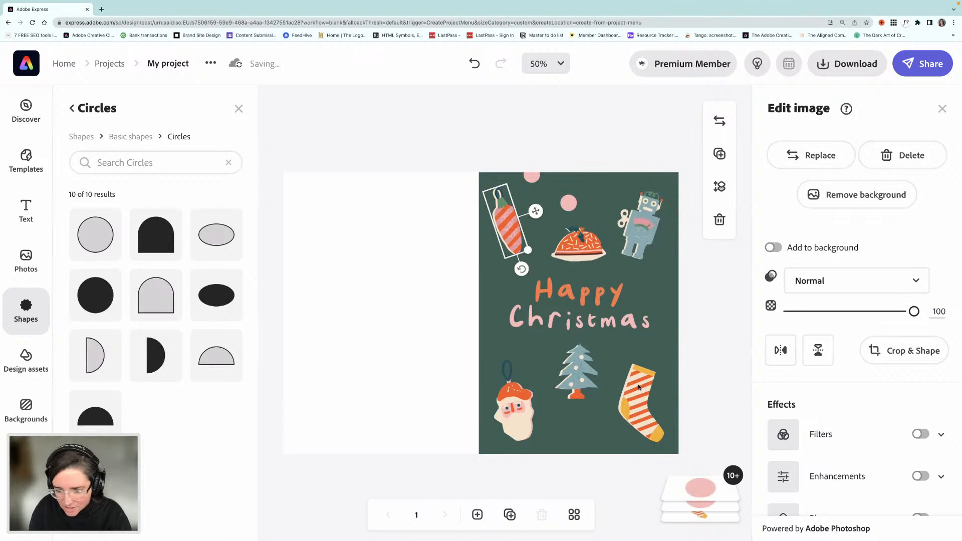
left_click_drag(639, 387, 637, 378)
left_click(519, 403)
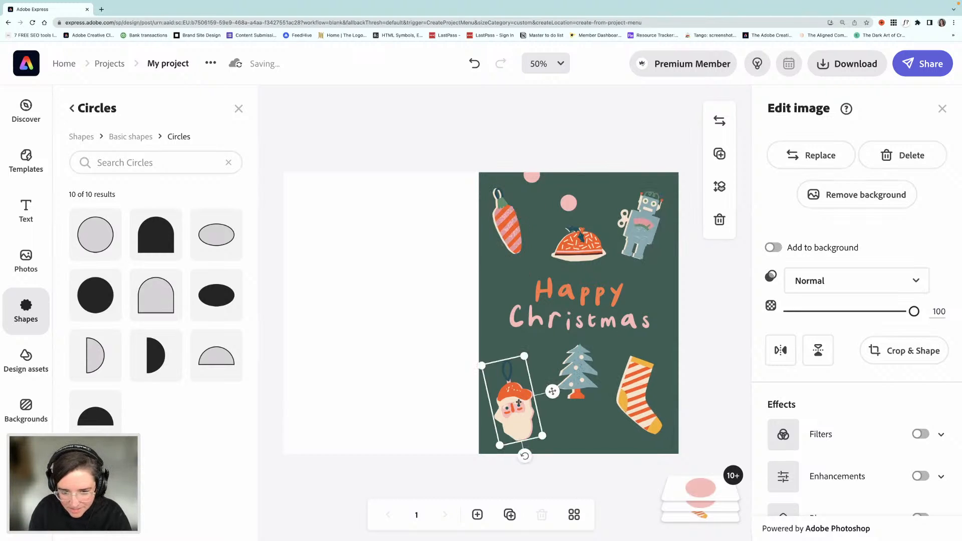
left_click_drag(516, 399, 514, 390)
left_click_drag(523, 447, 528, 446)
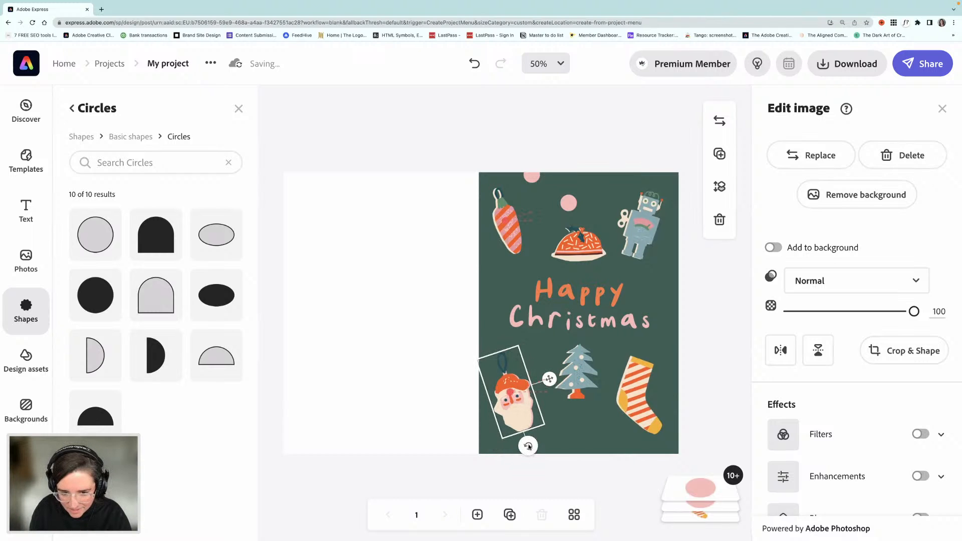
left_click_drag(519, 414, 524, 412)
- Duplicate the pink dot and place copies beside both ends of "Happy", below the robot, and at the right edge above the stocking
left_click(568, 203)
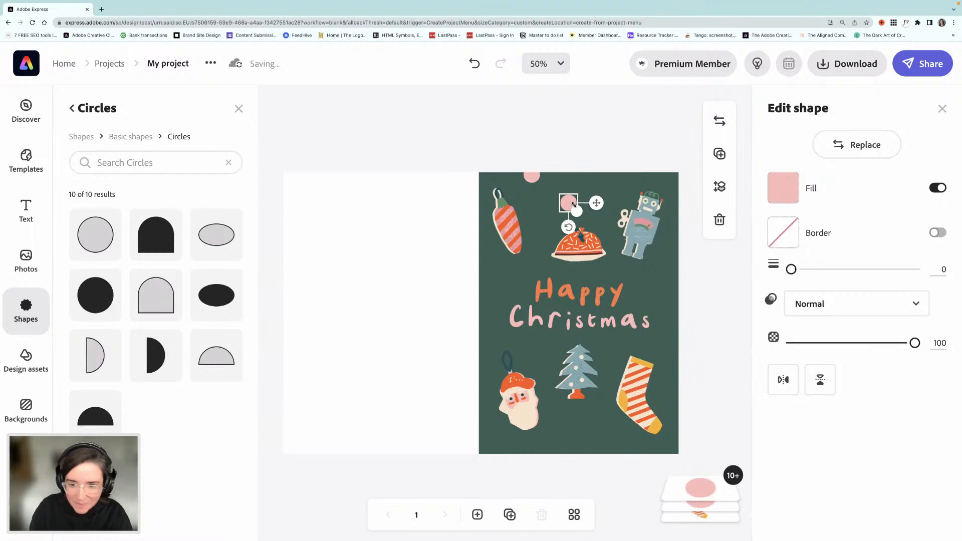
key("super+d")
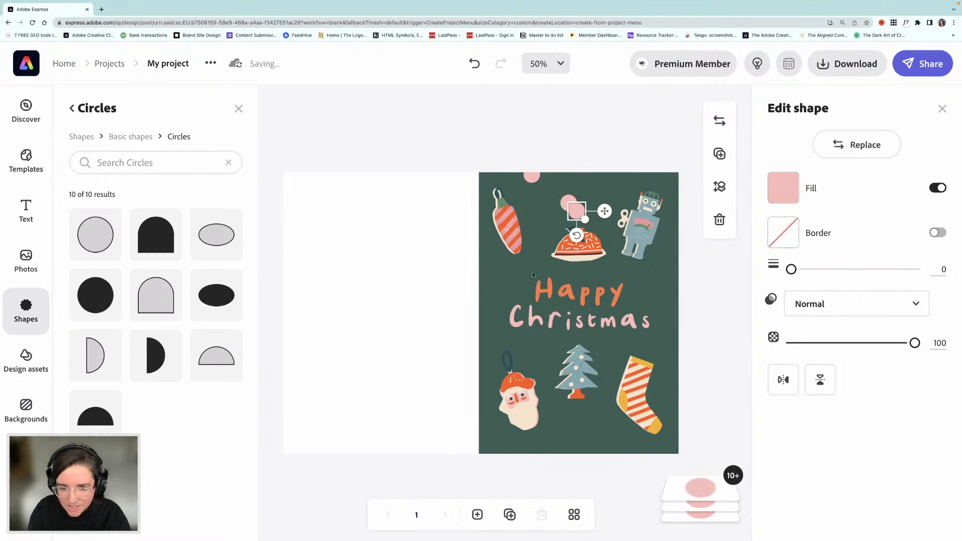
left_click_drag(534, 275, 497, 274)
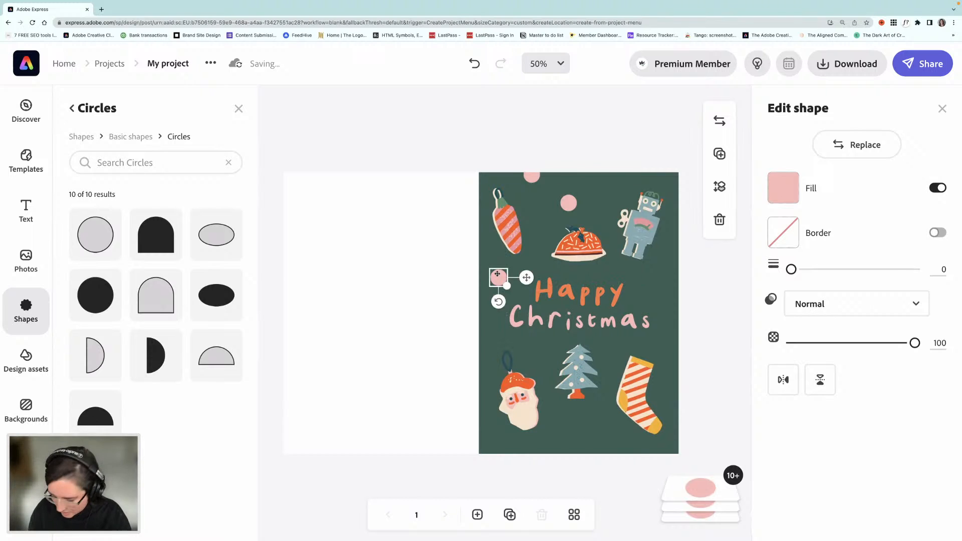
key("super+v")
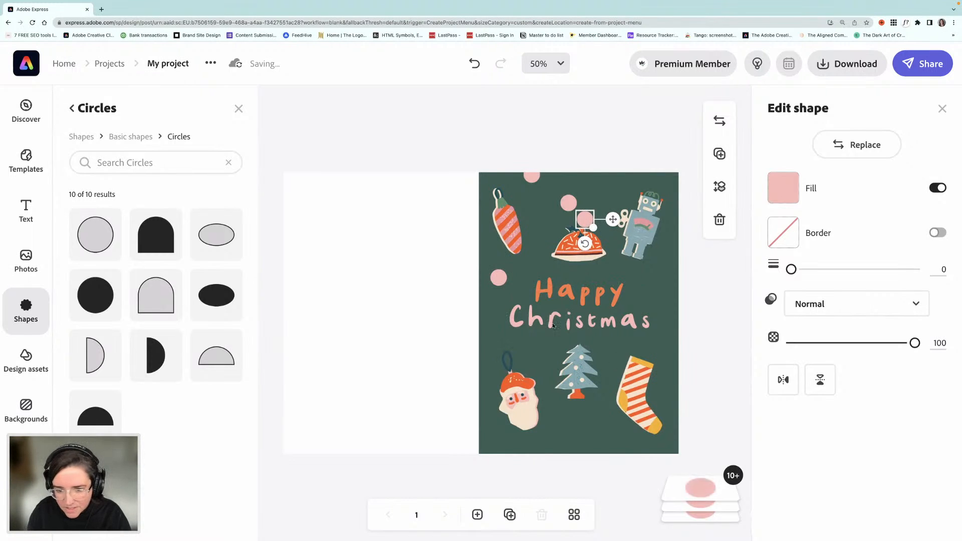
left_click_drag(585, 217, 657, 318)
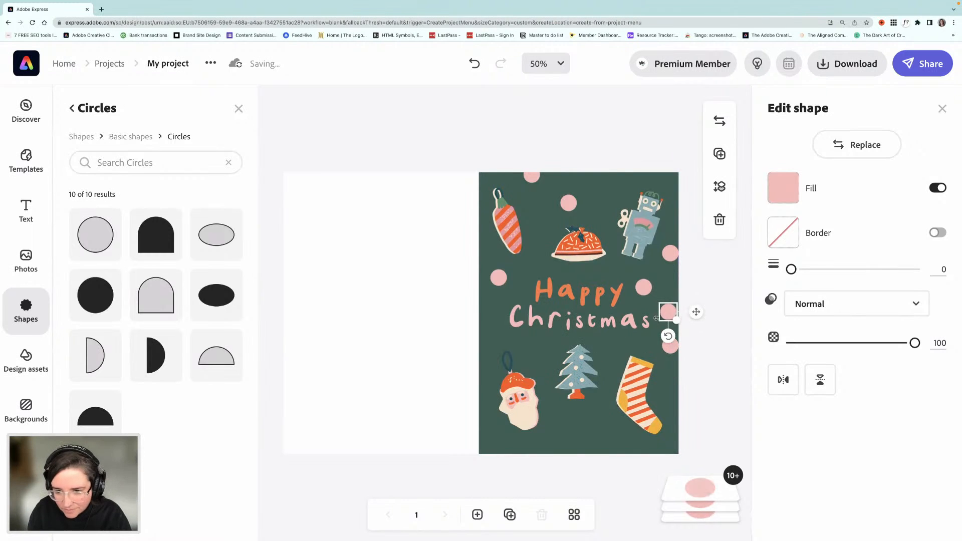
- Place pink dot copies beside the stocking's lower left and near the bottom edge below the tree
left_click_drag(610, 399, 605, 423)
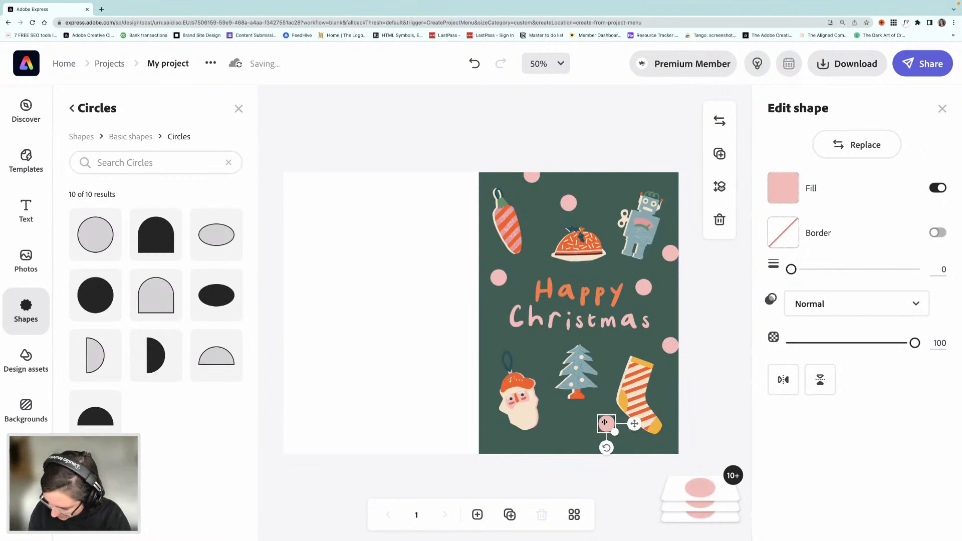
key("super+v")
left_click_drag(673, 321, 562, 446)
- Place two more pink dot copies around the Santa ornament, one at the green half's left edge above it and one below it
key("super+v")
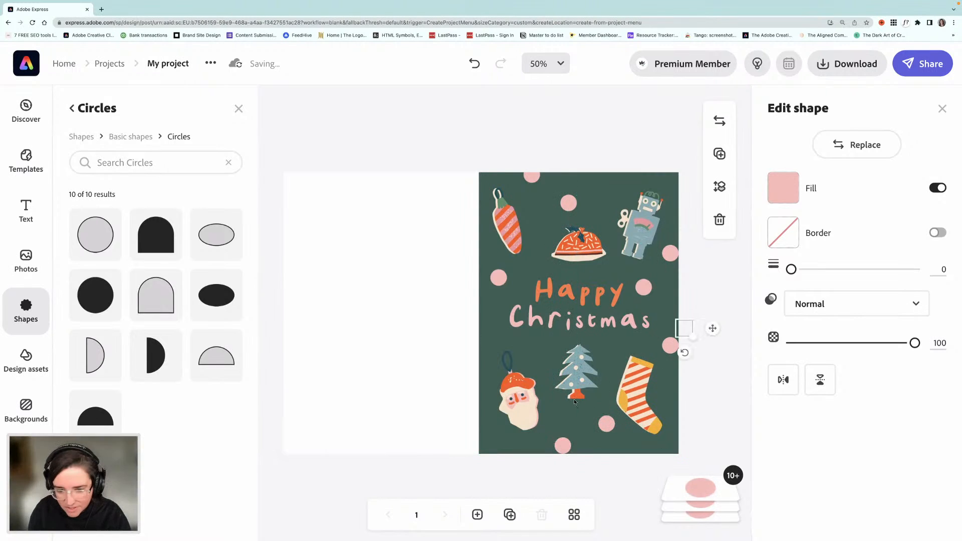
left_click_drag(674, 330, 497, 428)
key("super+z")
left_click_drag(496, 379, 492, 354)
key("super+v")
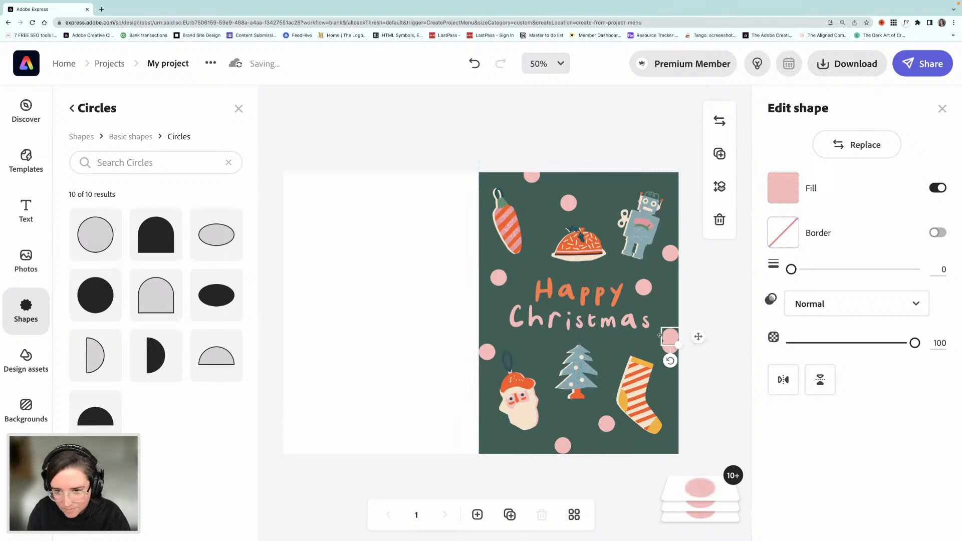
left_click_drag(669, 335, 502, 437)
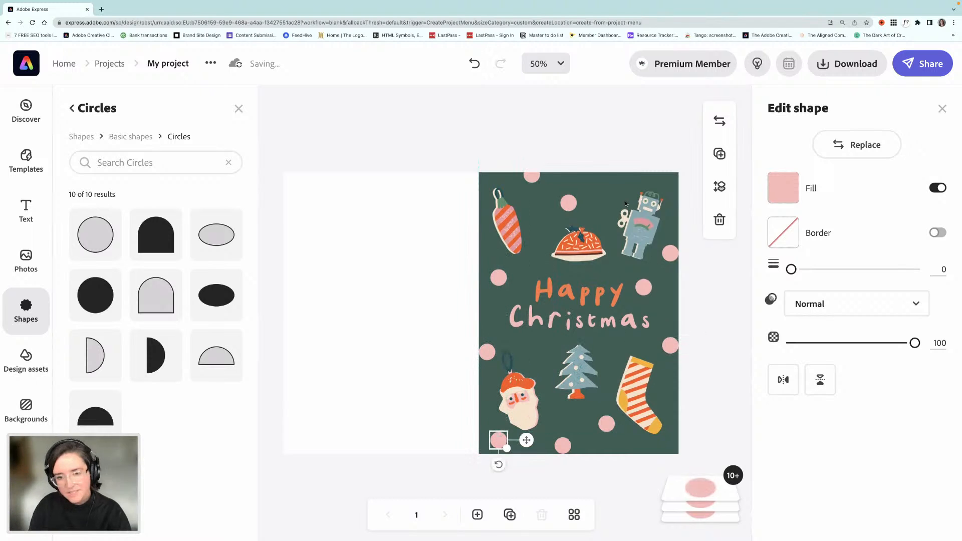
left_click(567, 203)
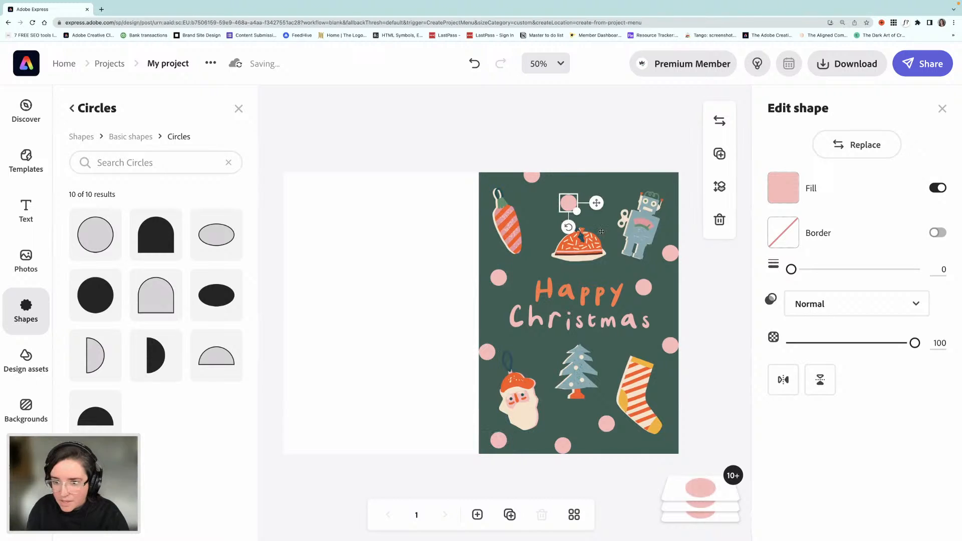
left_click(676, 345, "shift")
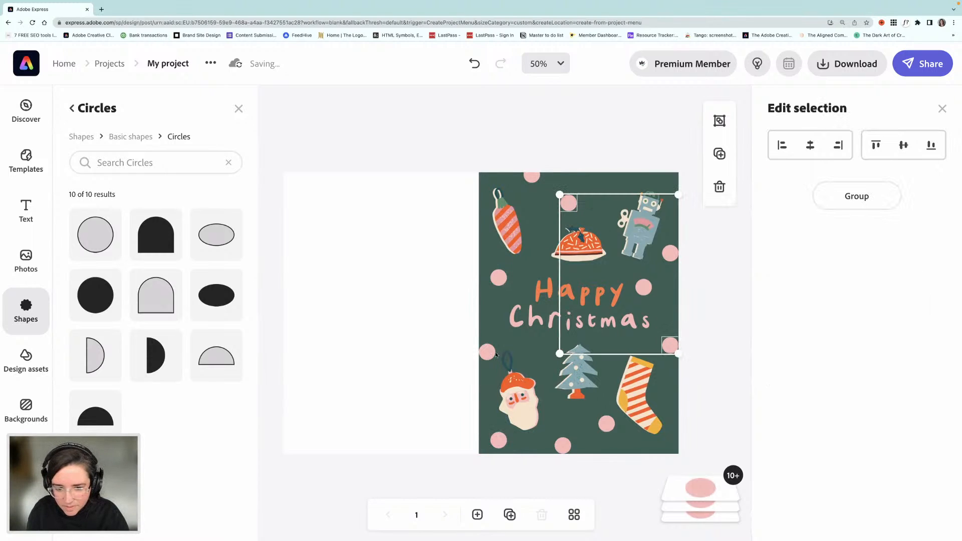
left_click(709, 243)
- Recolor the pink dot below the robot with the grey-blue sampled from the Christmas tree
left_click(669, 254)
left_click(783, 188)
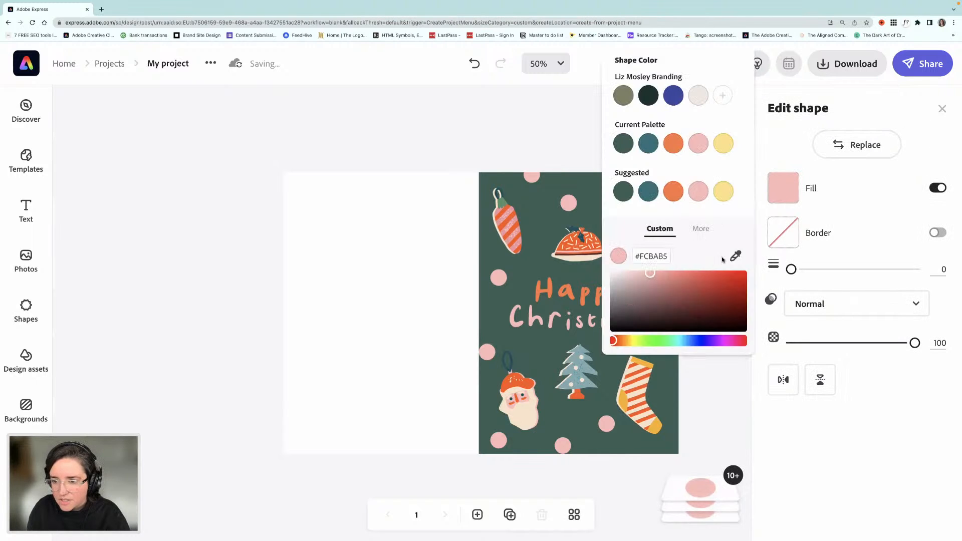
left_click(736, 256)
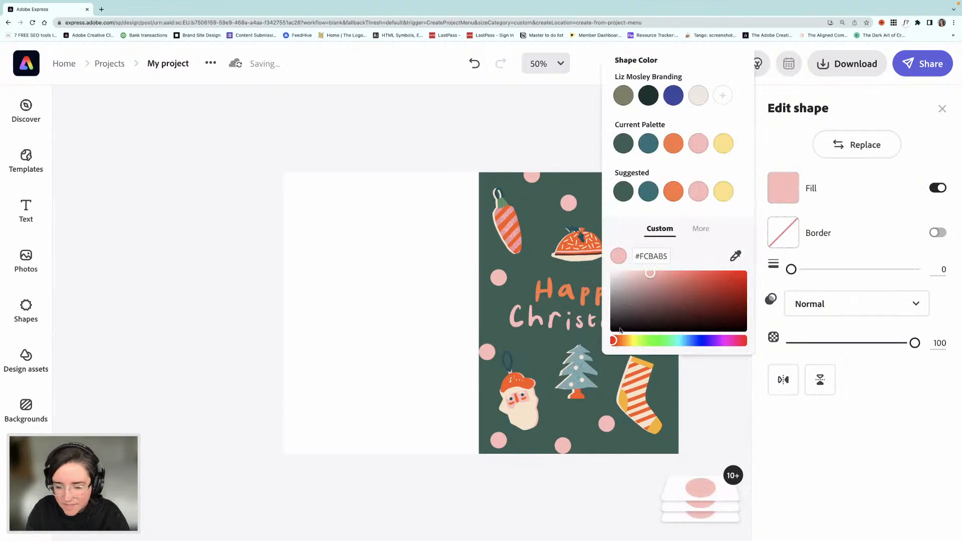
left_click(572, 359)
left_click(558, 194)
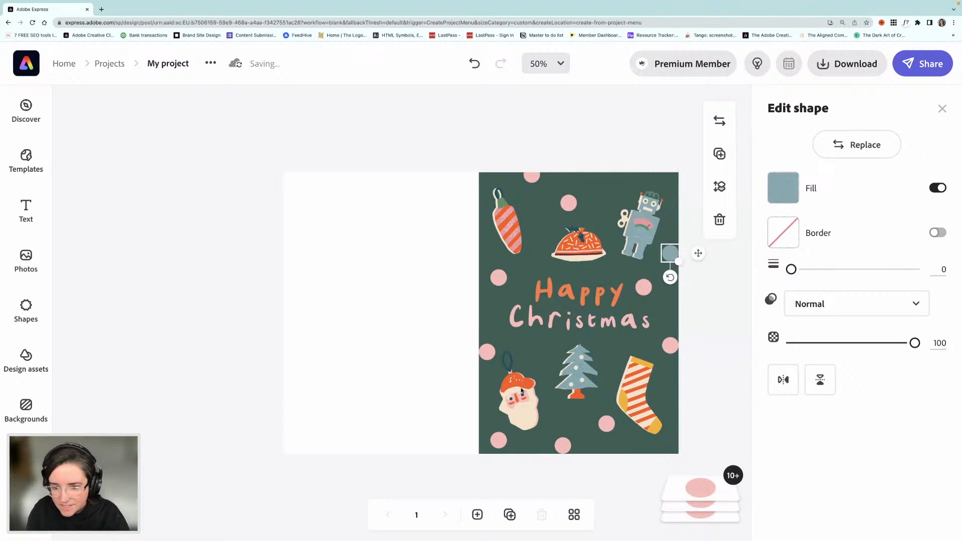
- Recolor the dot above the Santa ornament and the dot at the bottom edge with the tree's grey-blue
left_click(488, 354)
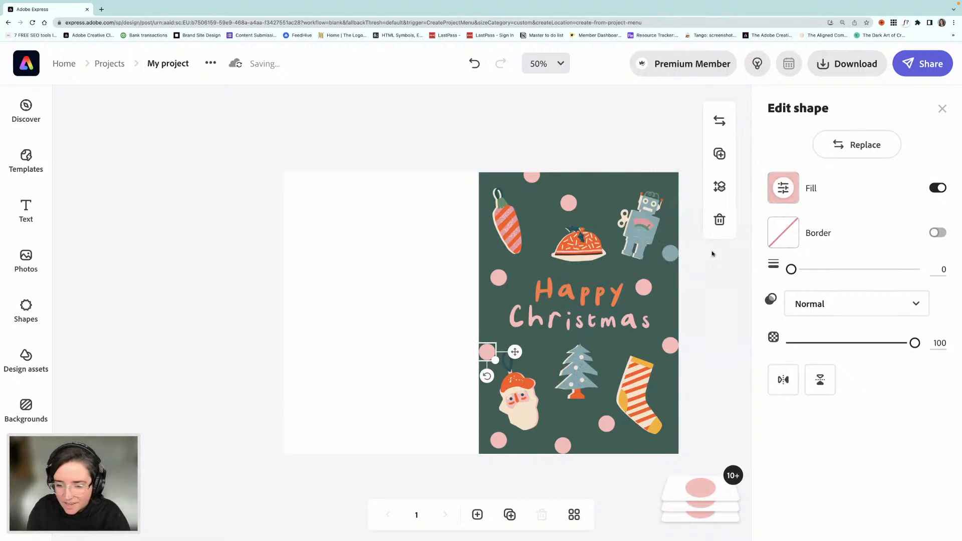
left_click(783, 188)
left_click(736, 280)
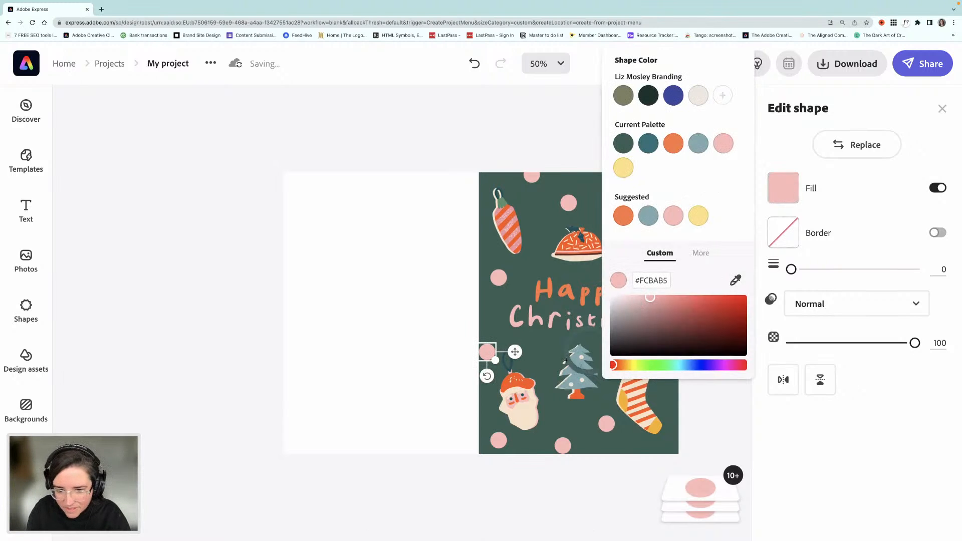
left_click(566, 371)
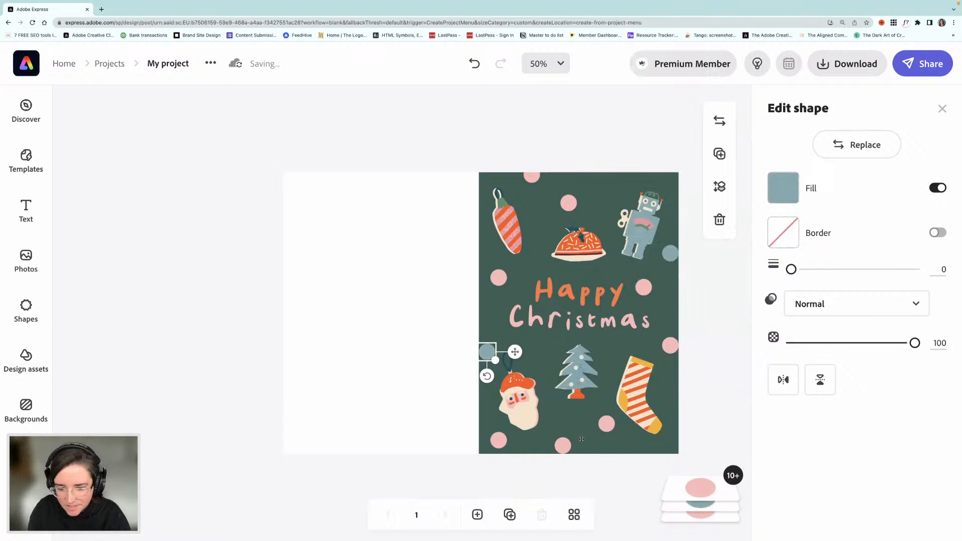
left_click(562, 446)
left_click(783, 188)
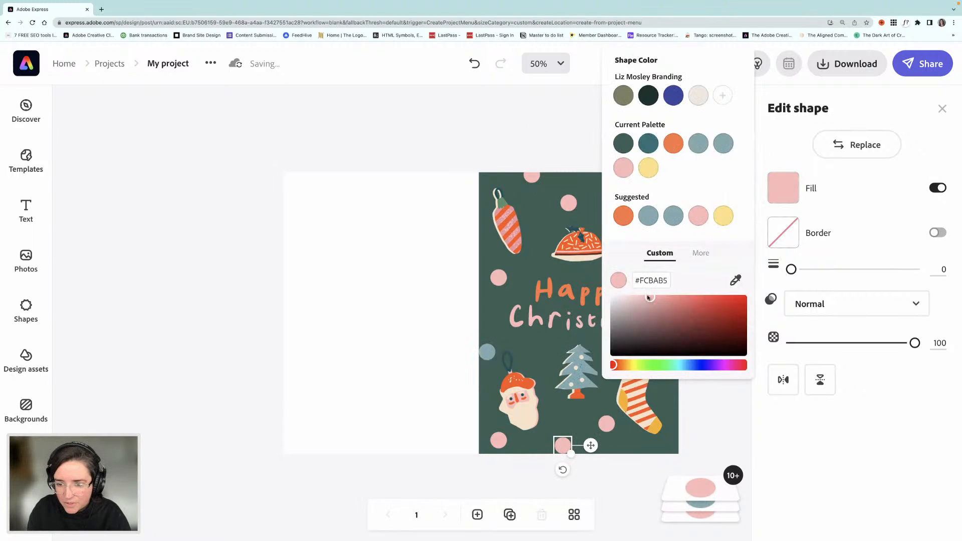
left_click(736, 280)
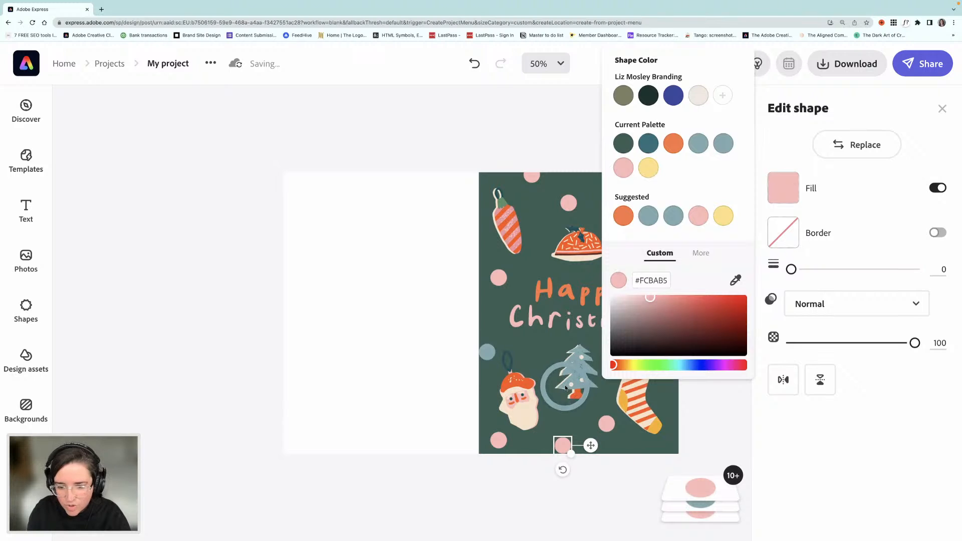
left_click(563, 373)
- Recolor the dot above the pudding with the cream F8E3C8 sampled from the pudding's plate
left_click(568, 203)
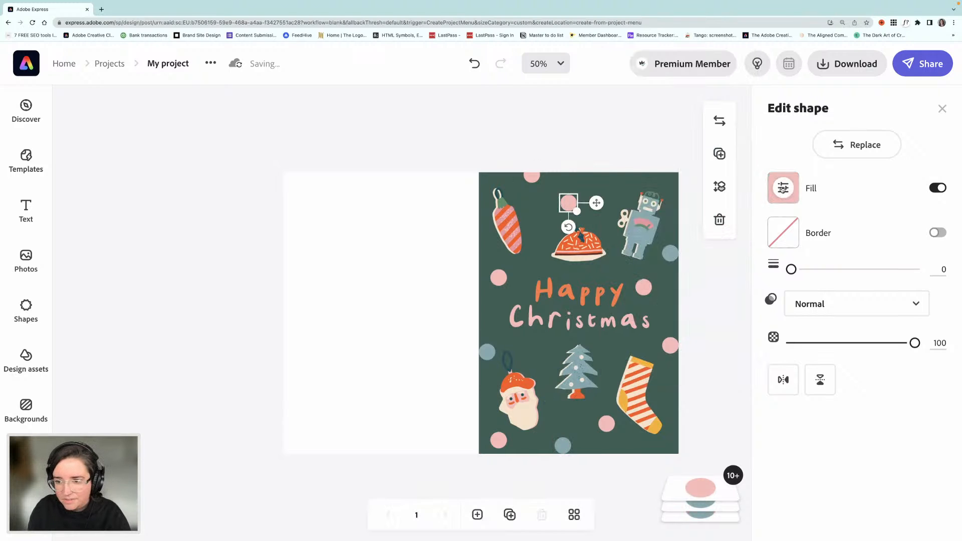
left_click(783, 188)
left_click(735, 304)
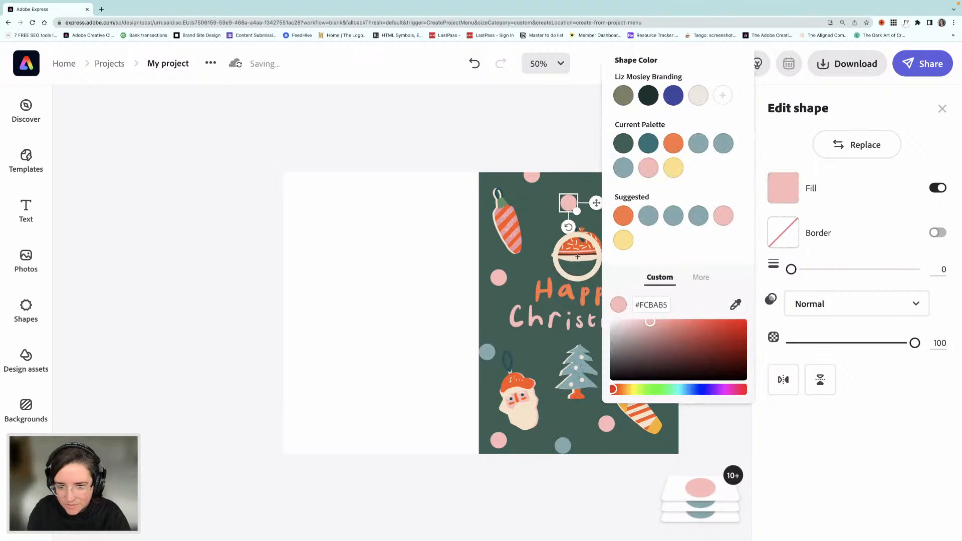
left_click(576, 258)
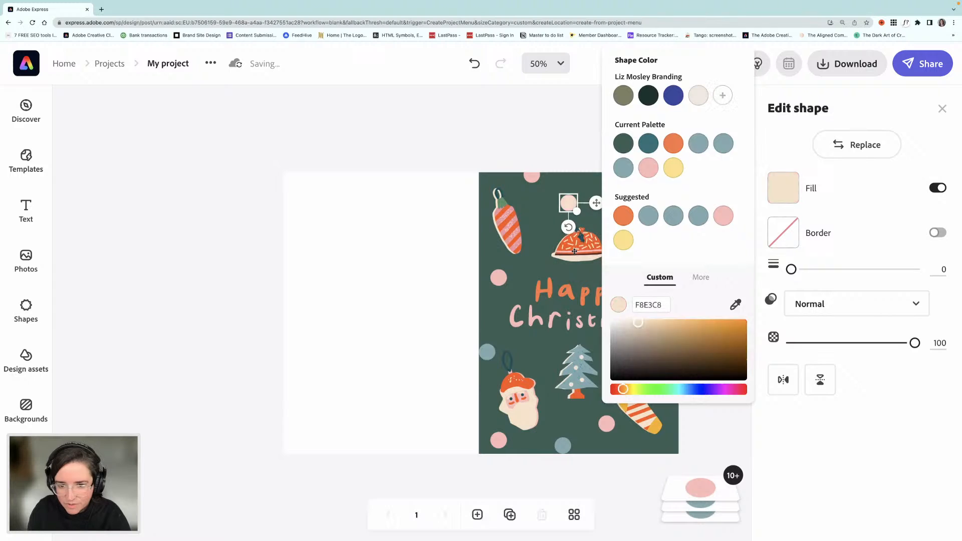
- Apply the same cream to the dot at the stocking's lower left and the edge dot above the stocking
left_click(606, 424)
left_click(784, 188)
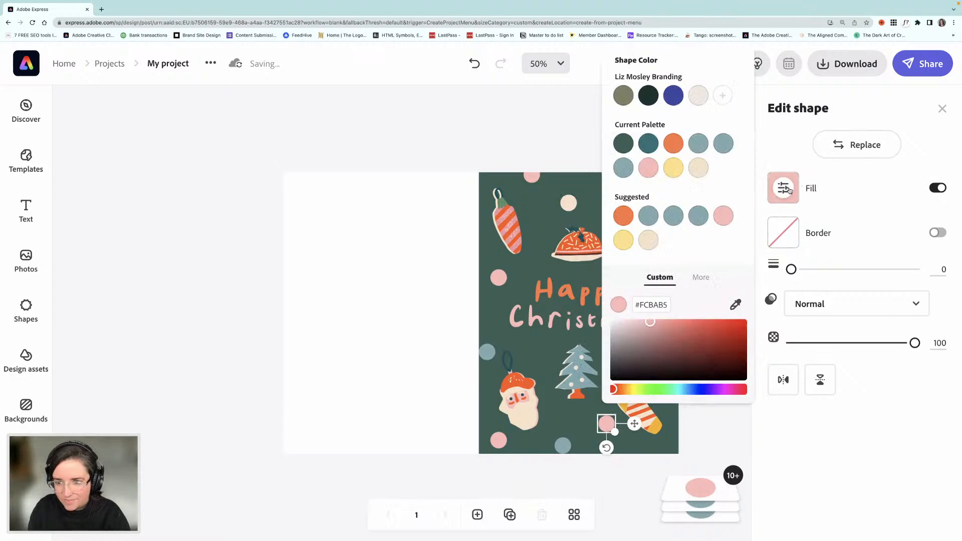
left_click(649, 242)
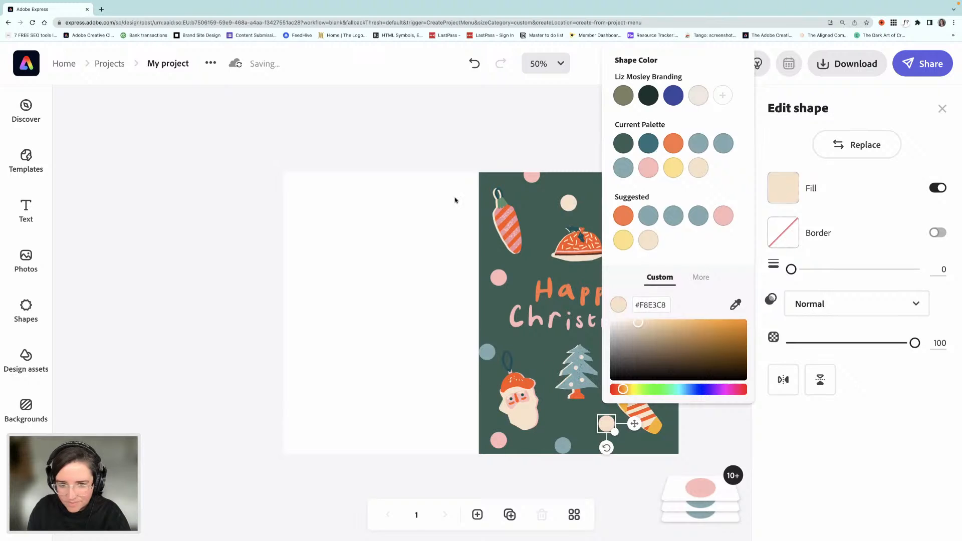
left_click(453, 158)
left_click(671, 346)
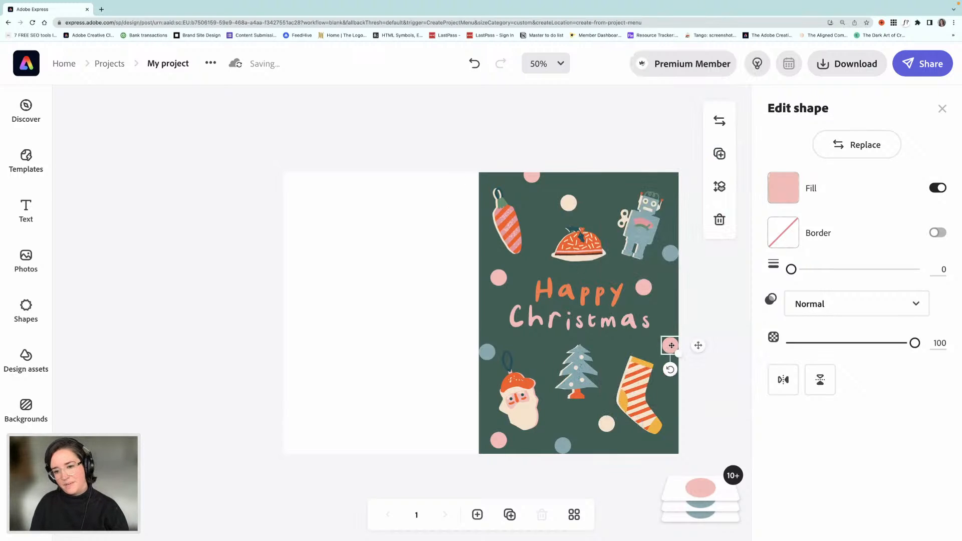
left_click(783, 187)
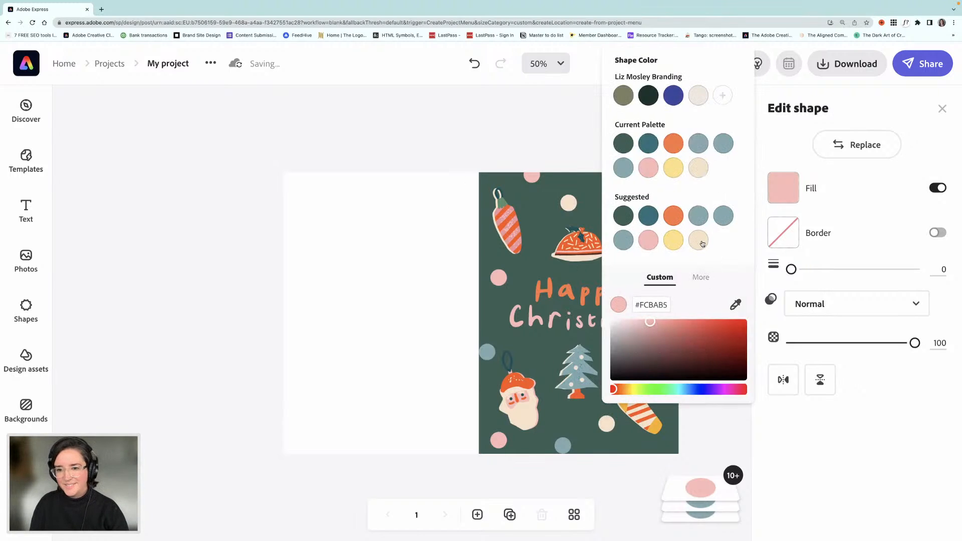
left_click(698, 241)
left_click(494, 120)
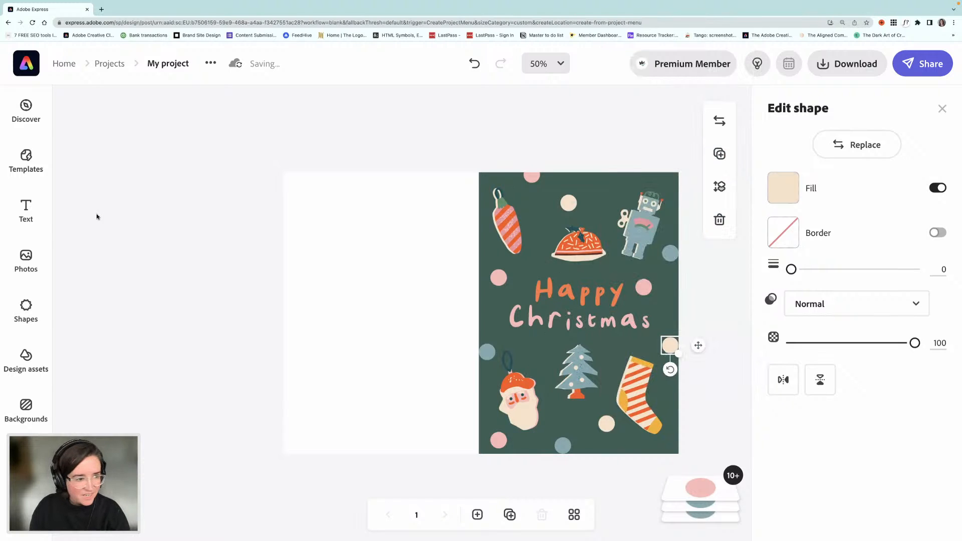
- Add a "made by" credit with the designer's first name, scaled down to size 28.6 near the bottom of the white half
left_click(26, 210)
left_click_drag(142, 144, 349, 329)
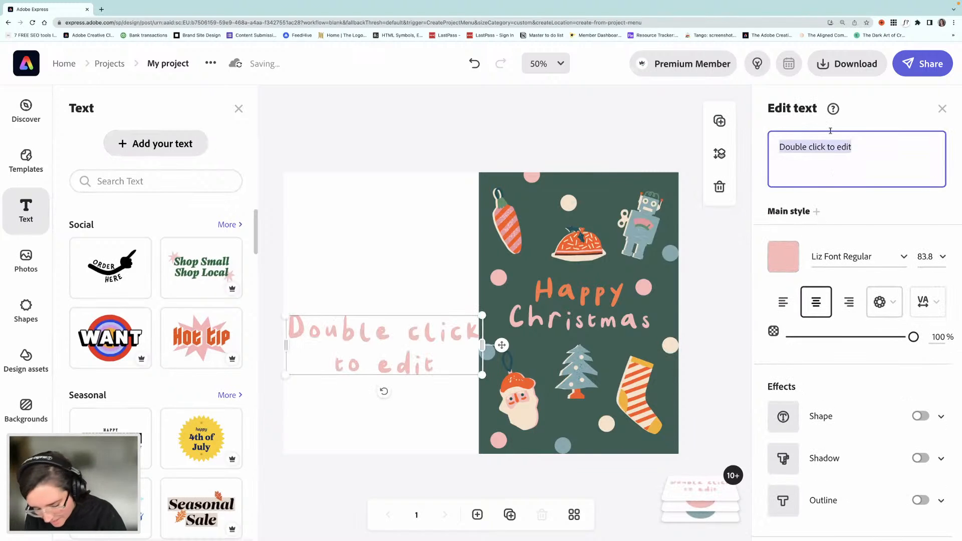
type("made by li")
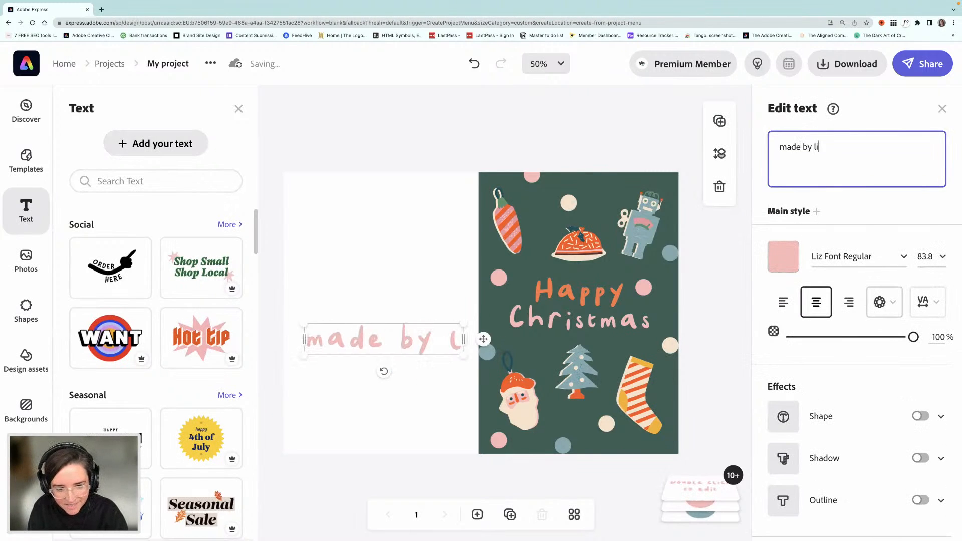
type("z")
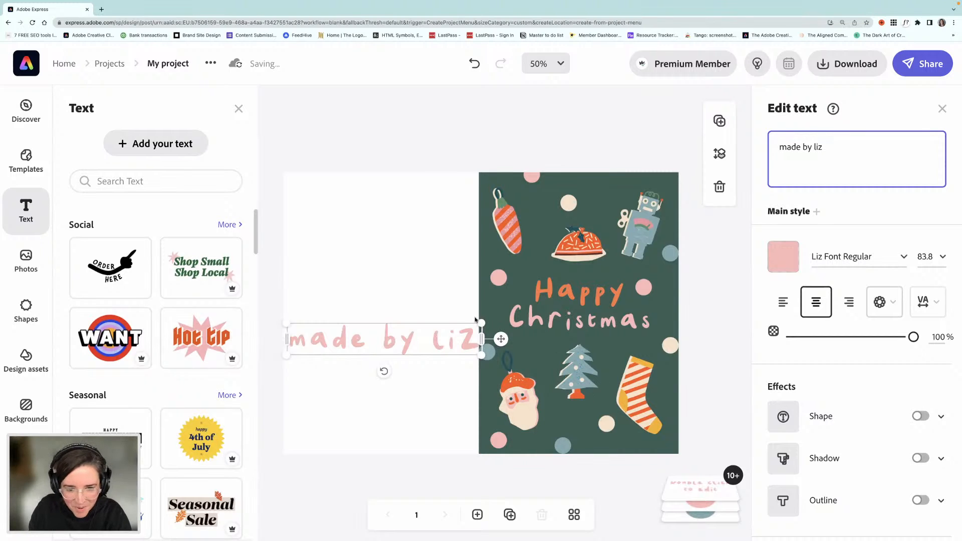
left_click_drag(482, 324, 390, 424)
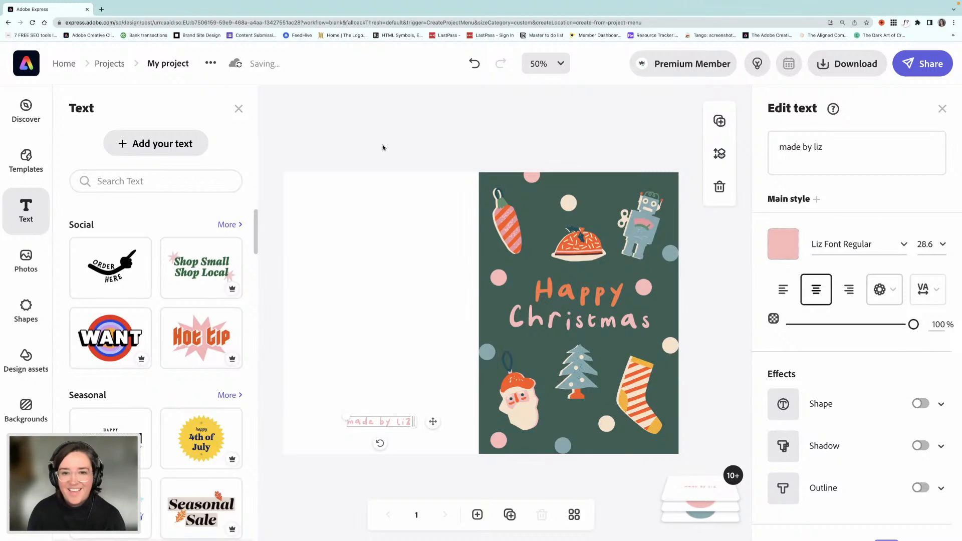
left_click(383, 148)
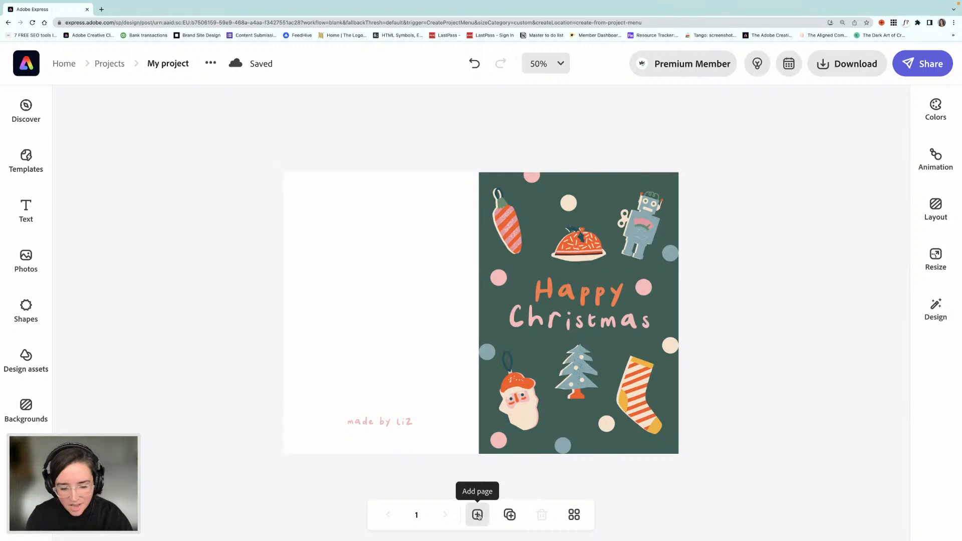
- Add a second page with the same 216 x 154 mm size and search the stock photos for "family"
left_click(477, 514)
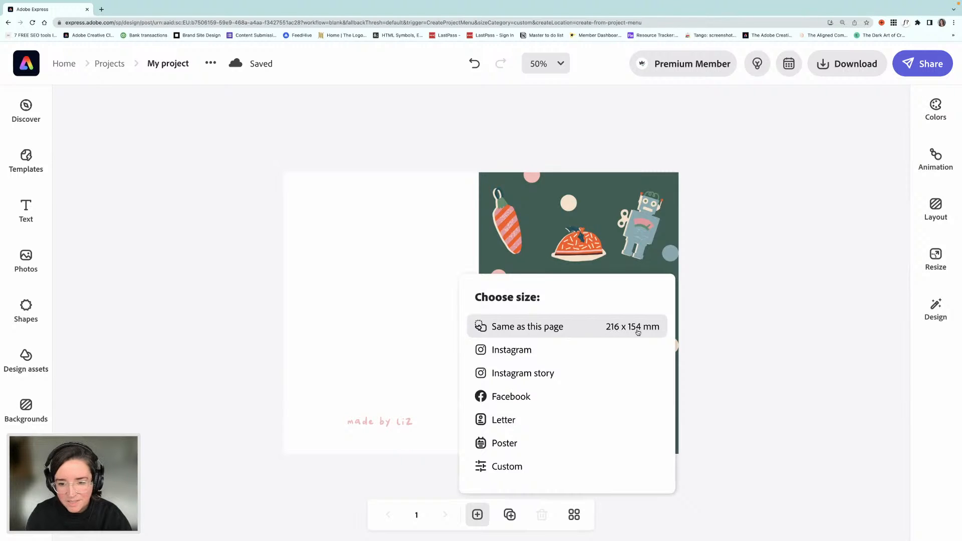
left_click(536, 328)
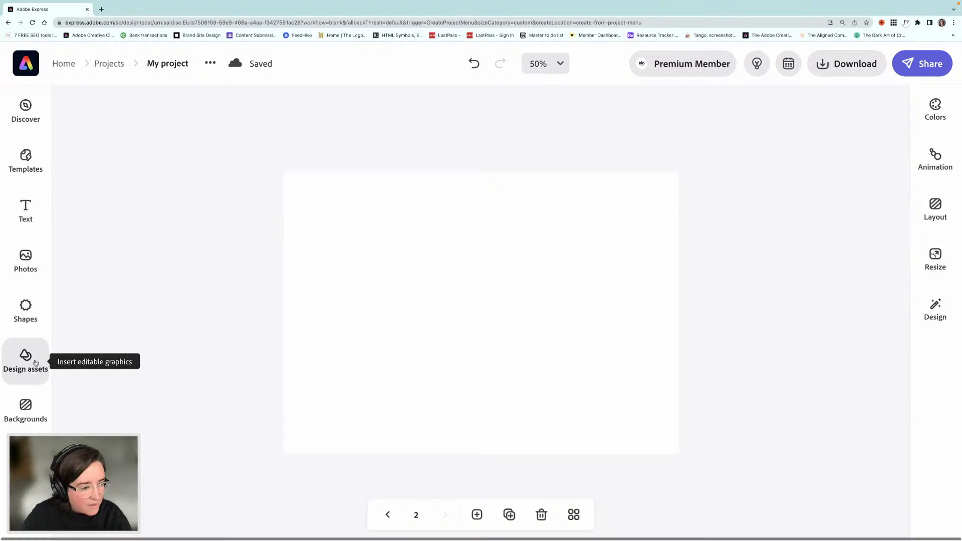
left_click(31, 259)
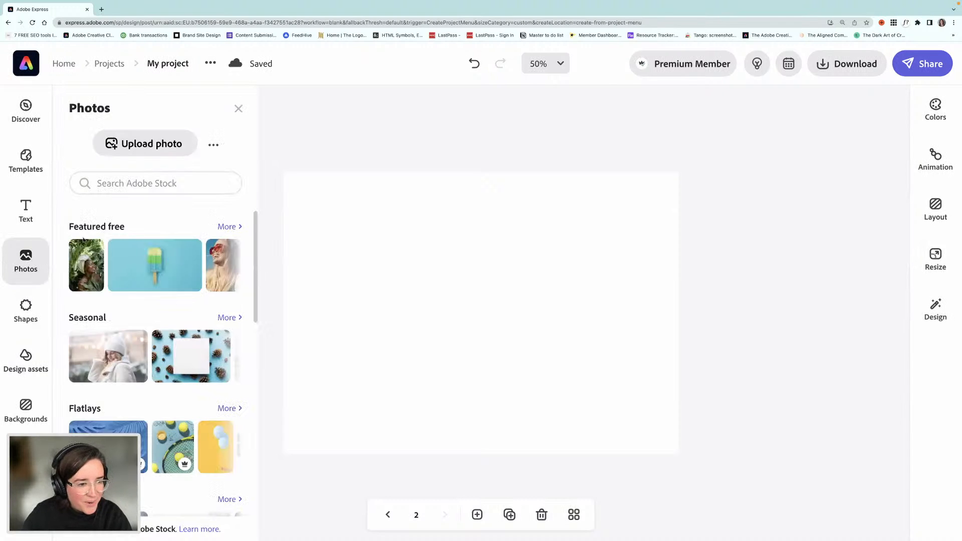
left_click(166, 186)
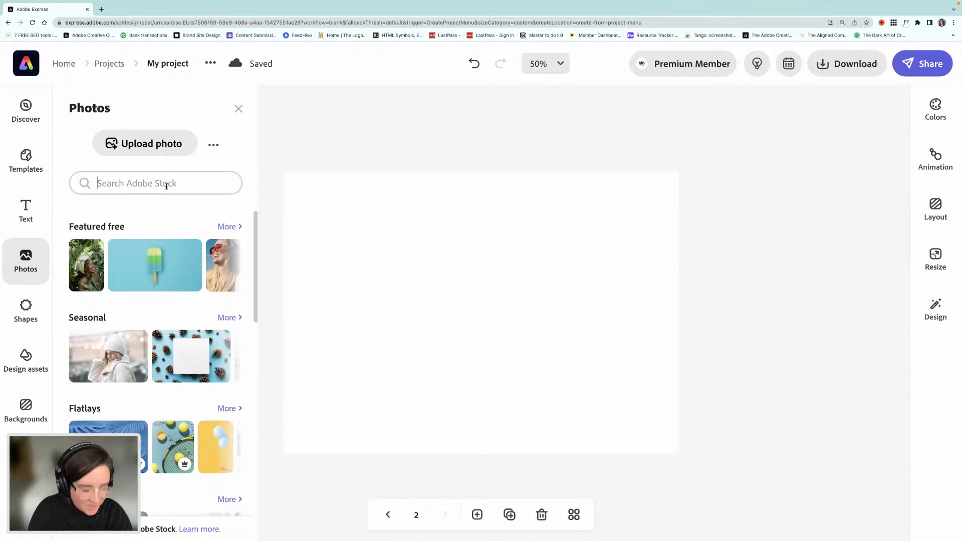
type("family")
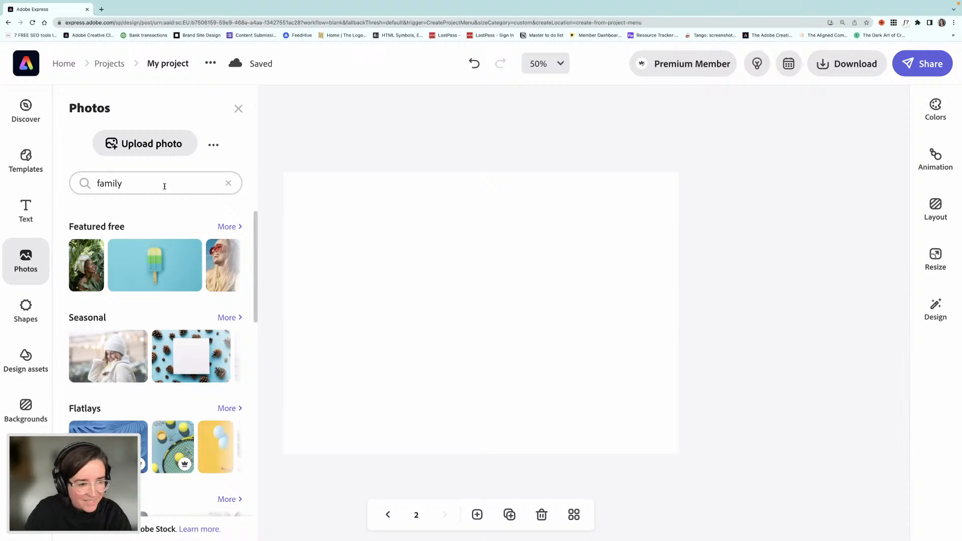
key("Return")
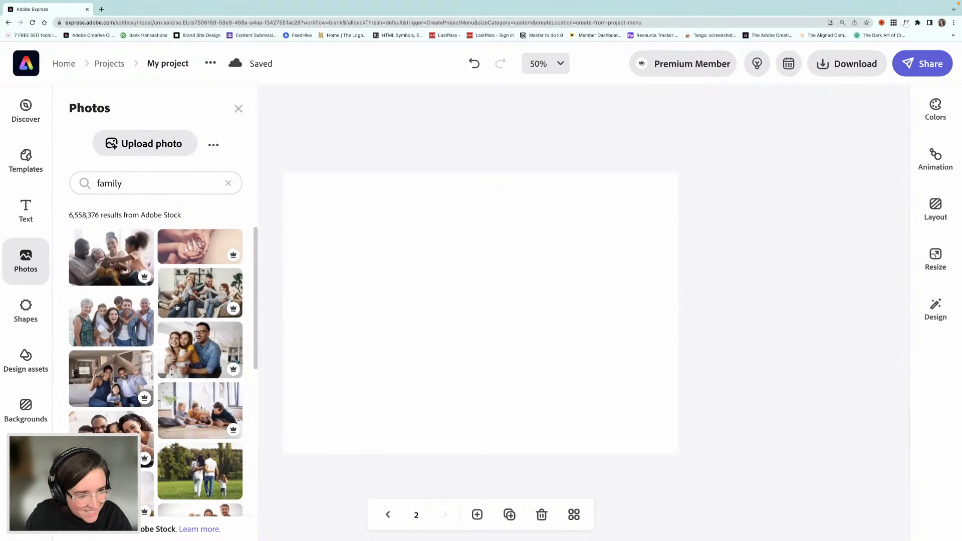
- Insert the outdoor photo of a smiling family of four, shrink it and place it mid-height in the page's right half
scroll(178, 307, "down", 1)
scroll(180, 308, "down", 2)
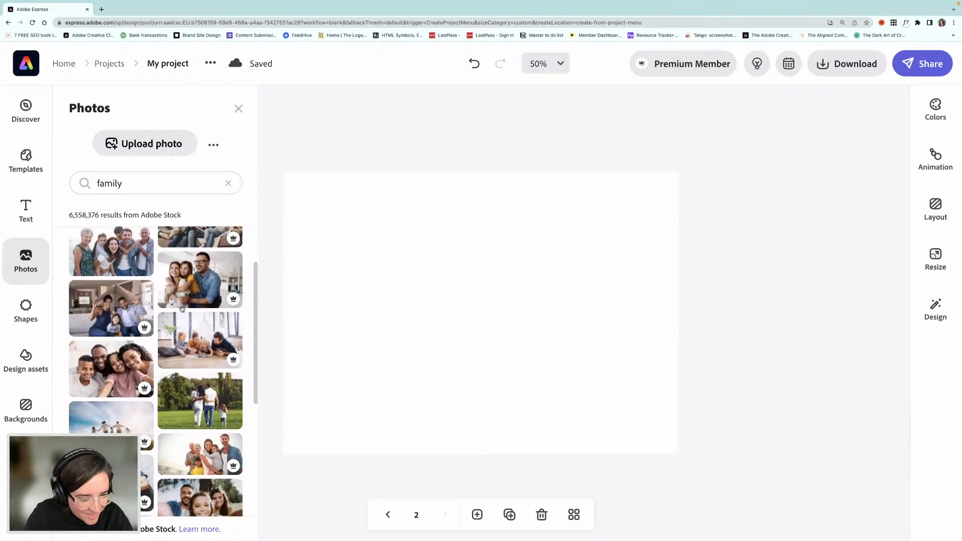
scroll(182, 308, "down", 3)
scroll(182, 315, "down", 2)
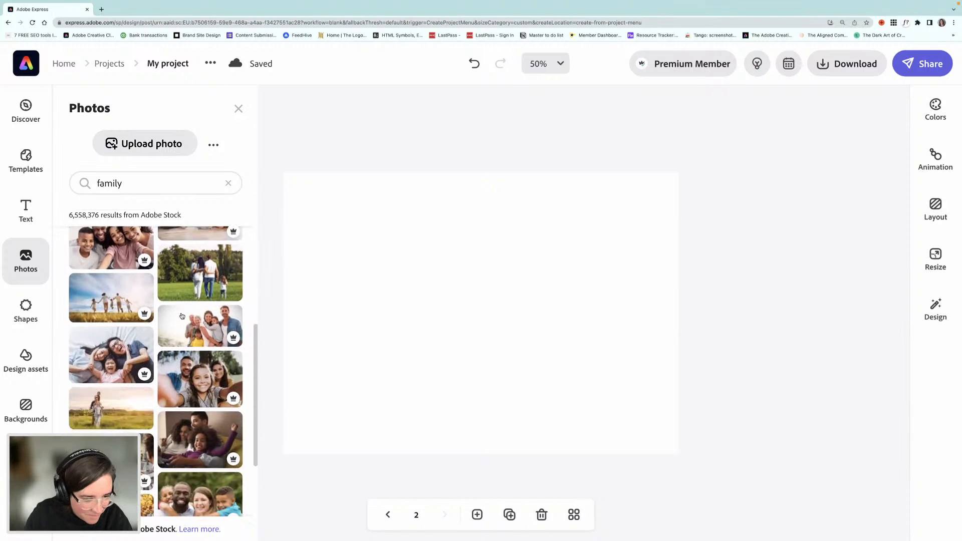
scroll(182, 316, "down", 4)
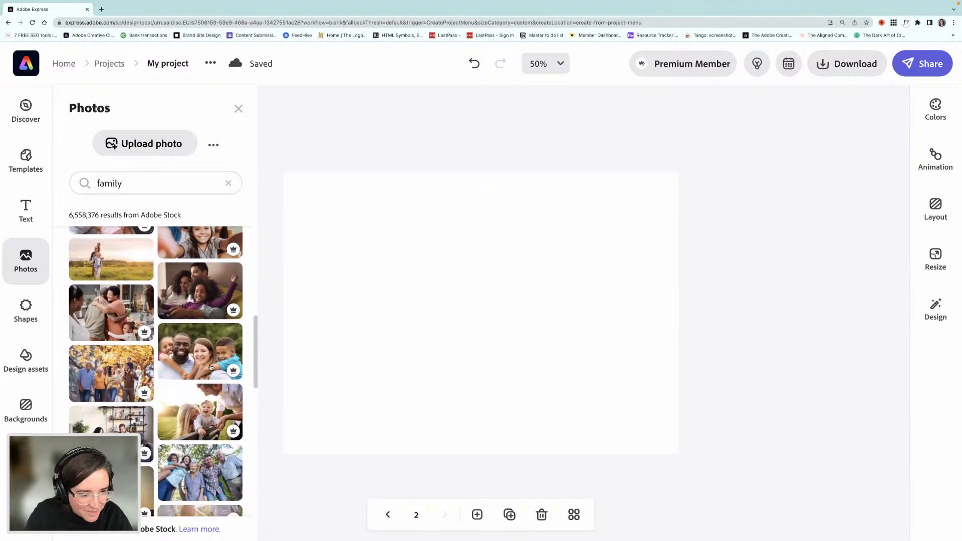
left_click(211, 368)
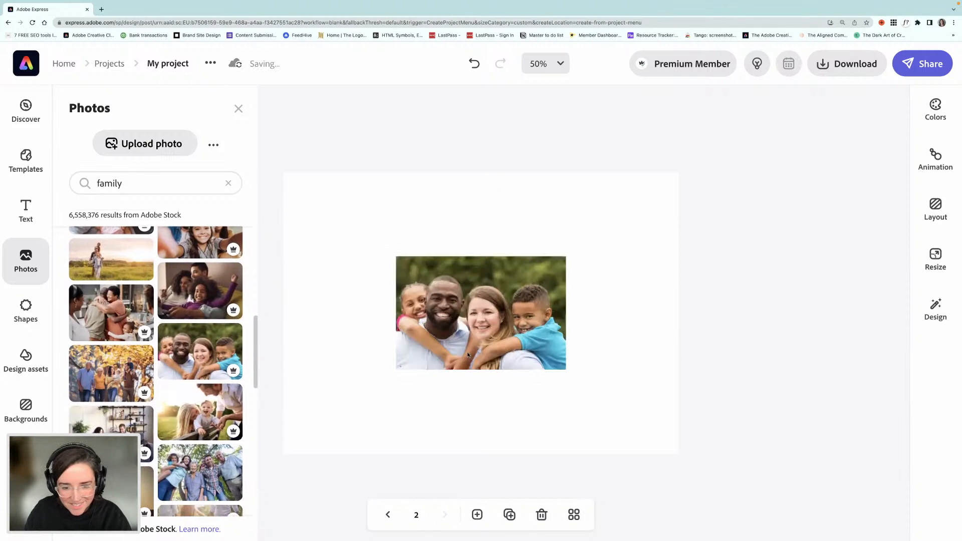
left_click_drag(429, 345, 474, 336)
left_click_drag(439, 370, 474, 346)
left_click_drag(534, 316, 579, 316)
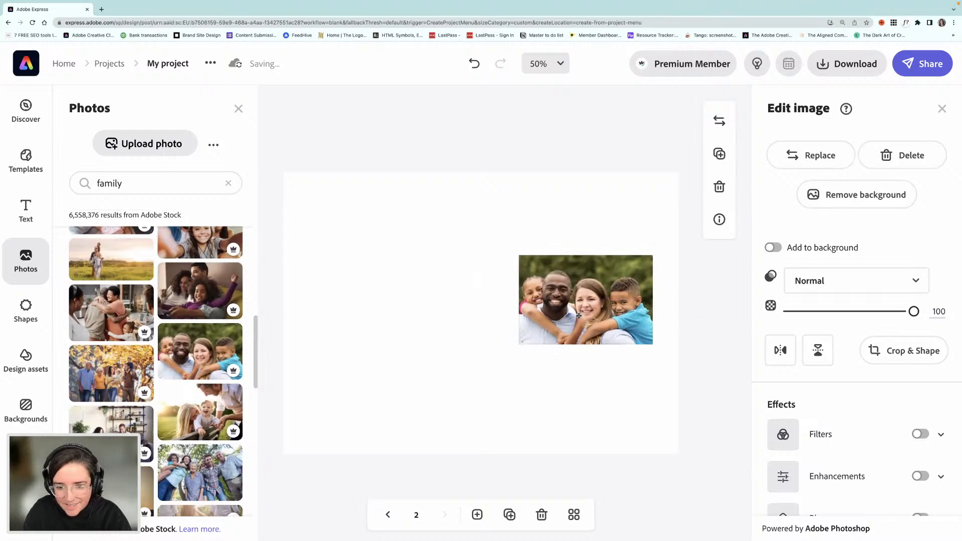
- Add a solid square from the basic rectangle shapes to the second page
left_click(24, 311)
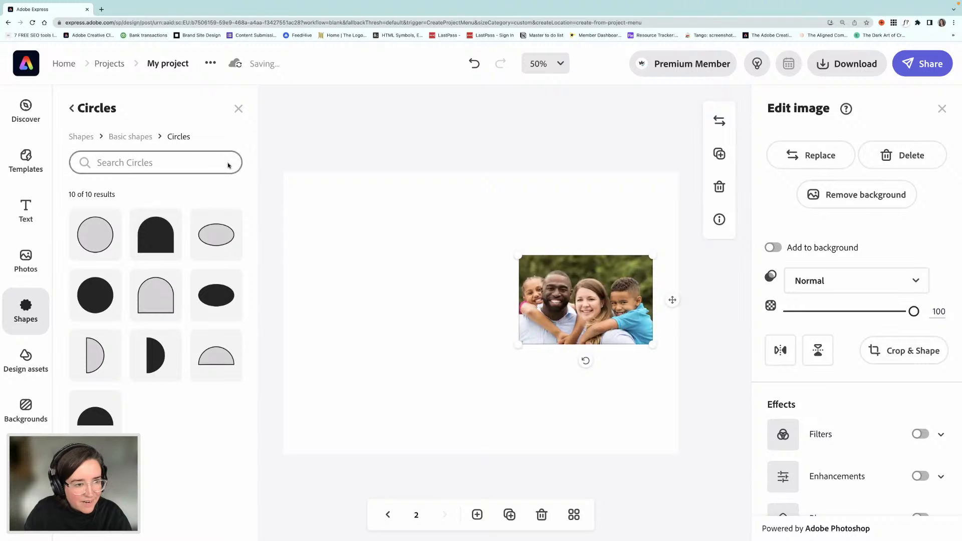
left_click(72, 108)
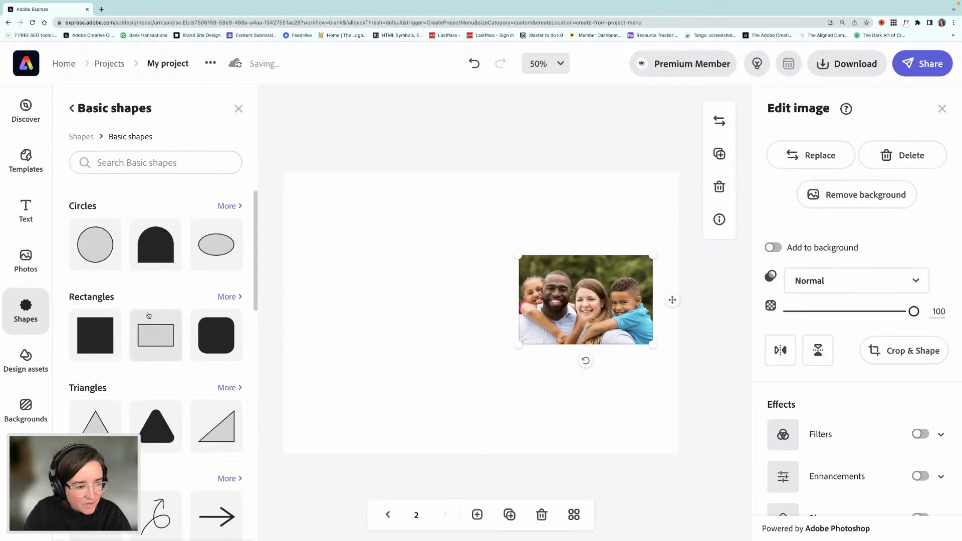
left_click(95, 342)
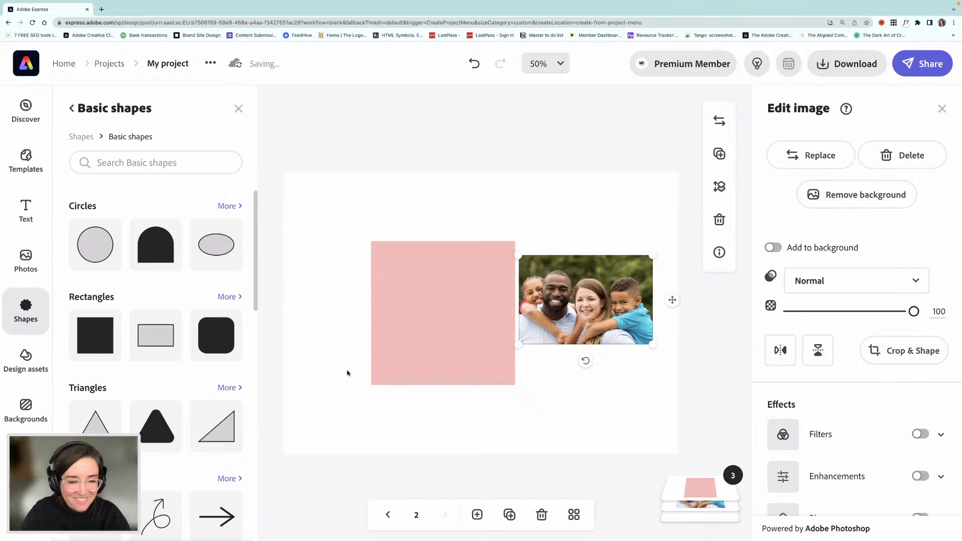
- Stretch the pink square to cover the page's entire right half and send it behind the family photo
left_click(450, 369)
left_click_drag(432, 360, 593, 293)
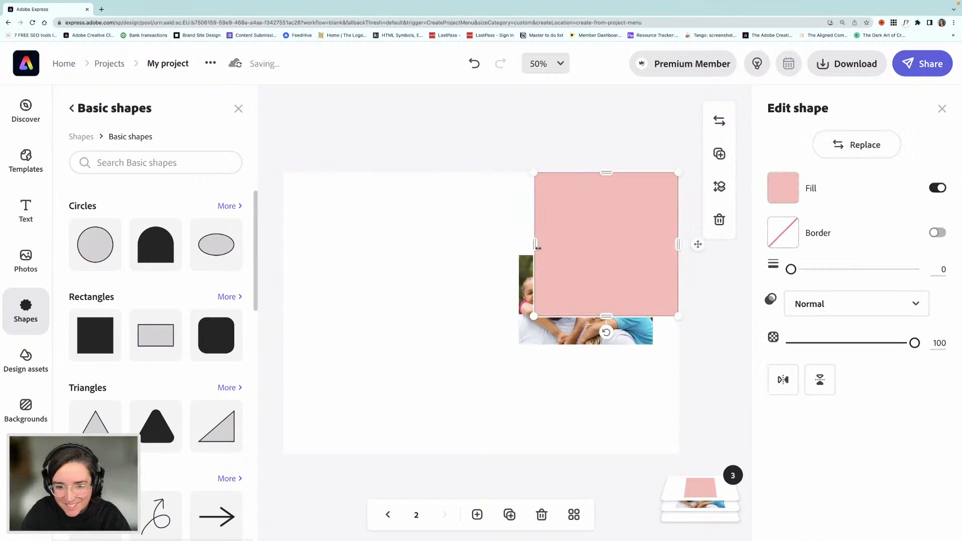
left_click_drag(535, 246, 479, 246)
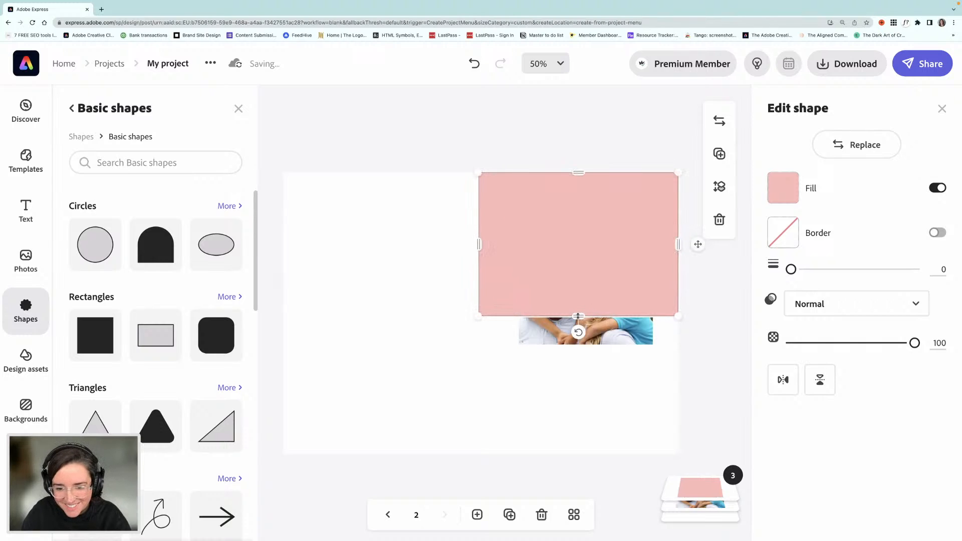
left_click_drag(578, 316, 585, 456)
key("super+bracketleft")
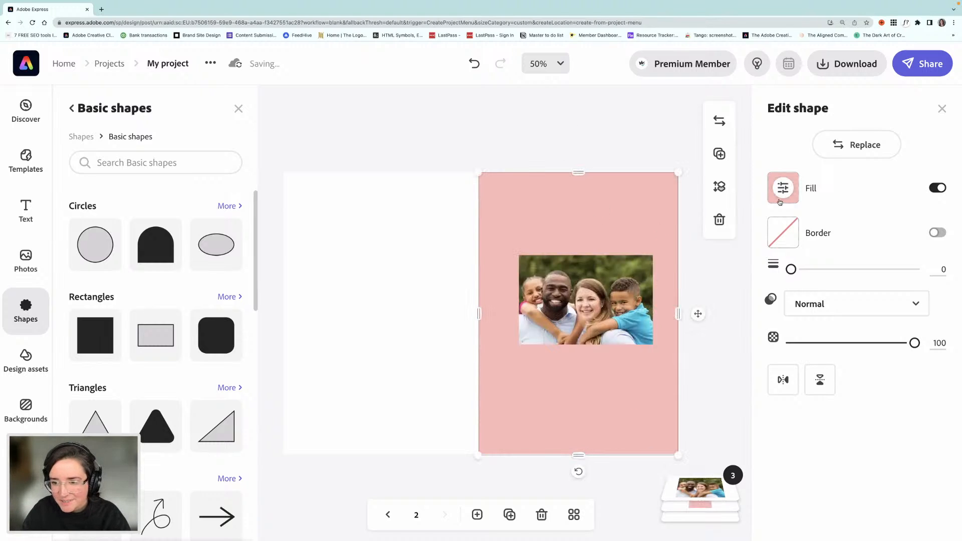
left_click(693, 301)
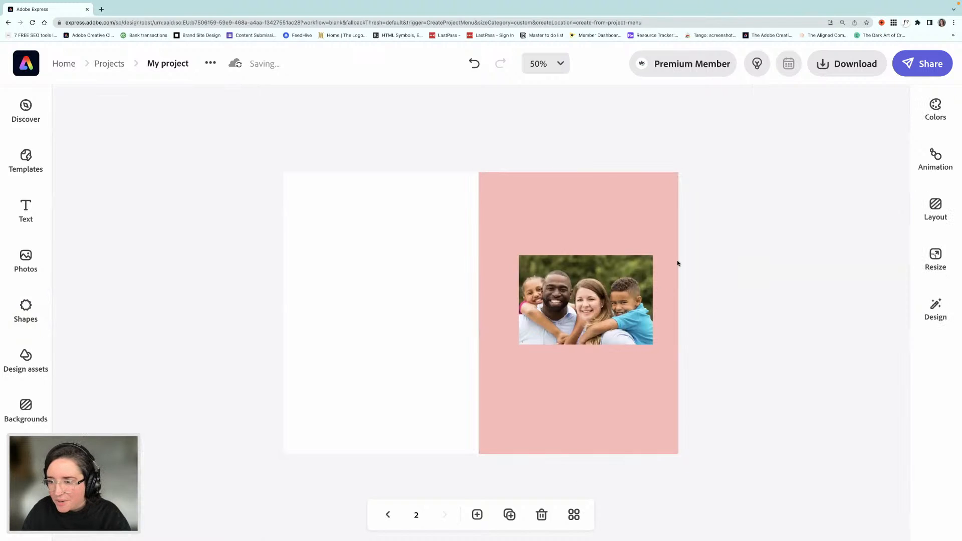
- Search the color themes for "festive" and apply the palette of burgundy, cream, peach, brick red and dark maroon
left_click(645, 223)
left_click(718, 250)
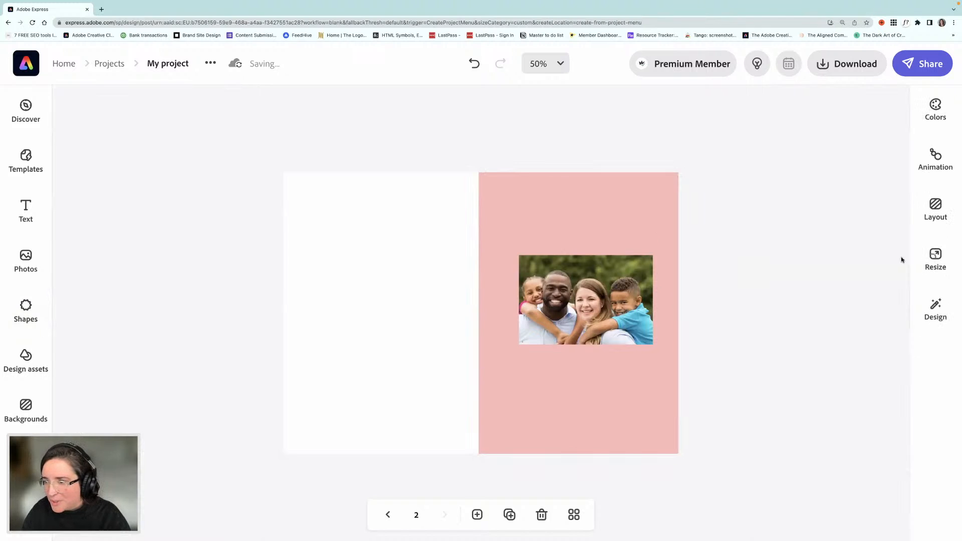
left_click(936, 111)
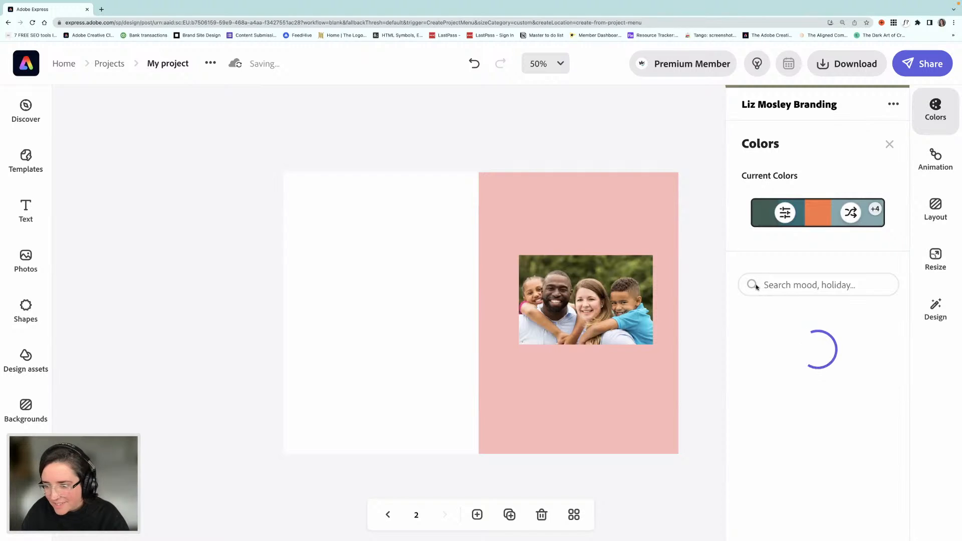
left_click(793, 286)
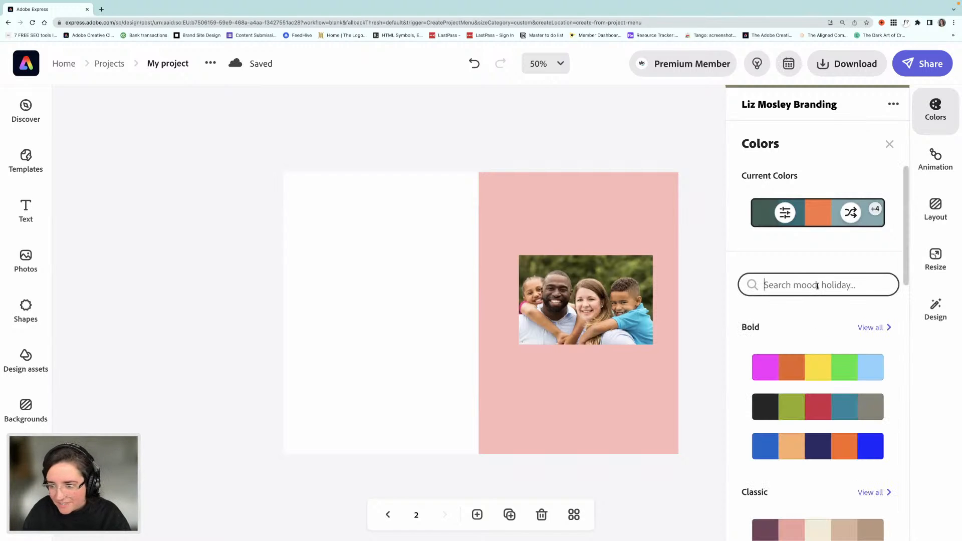
type("festive")
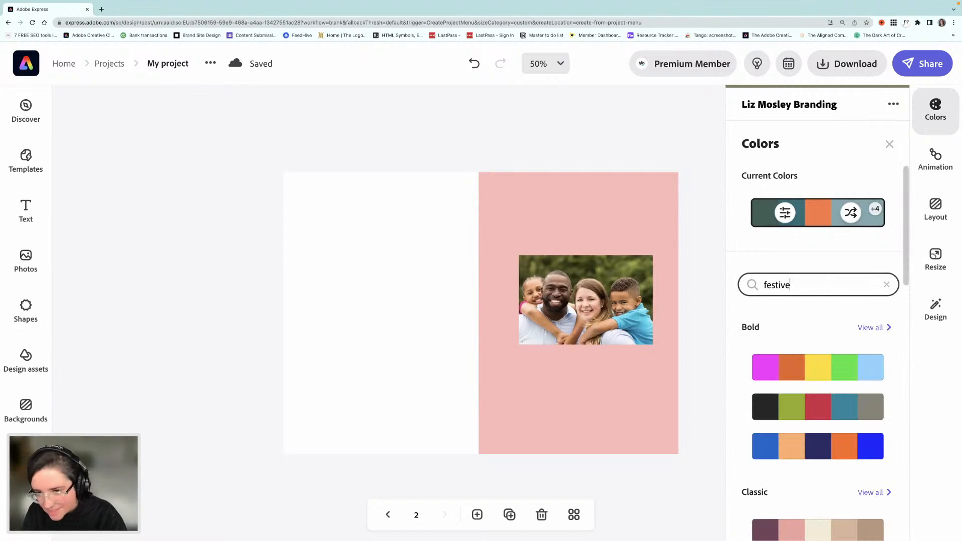
key("Return")
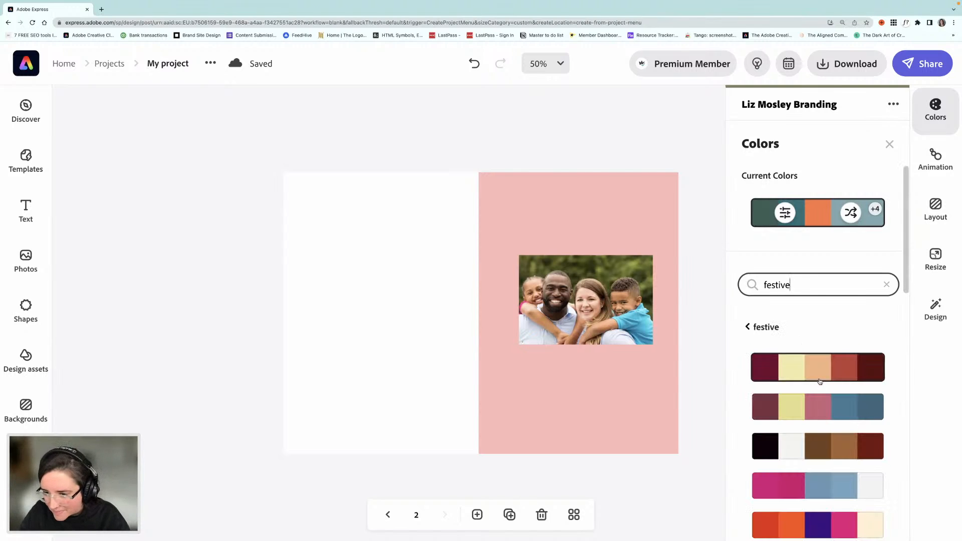
scroll(816, 384, "down", 3)
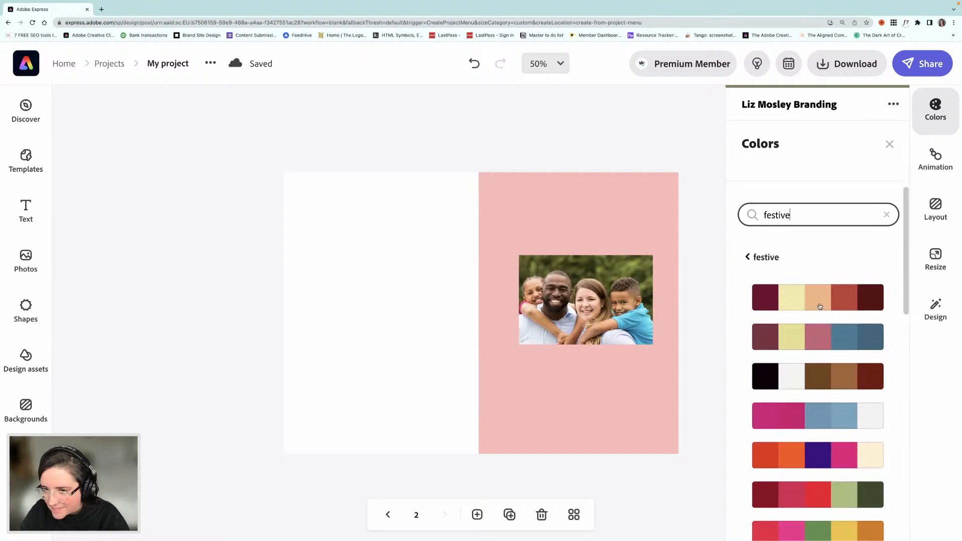
left_click(820, 303)
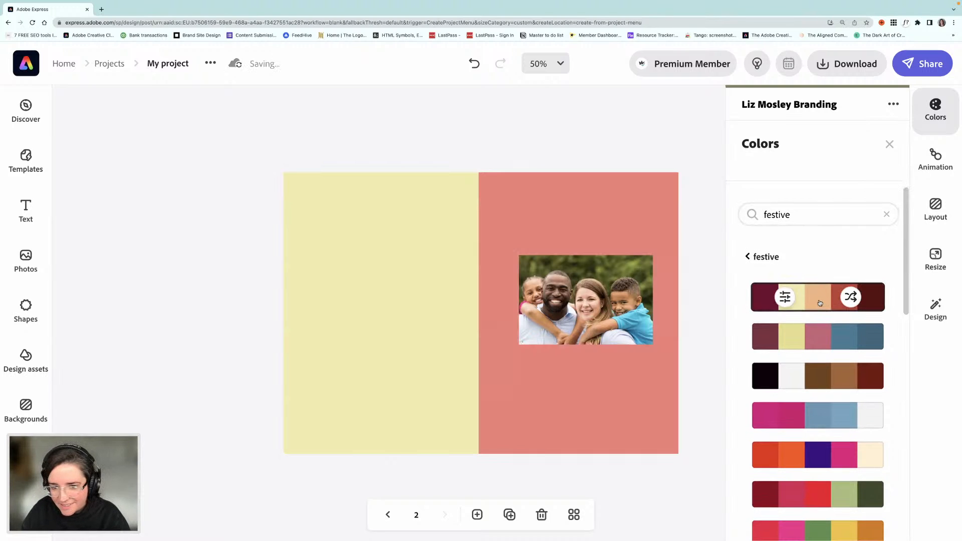
- Shuffle the festive palette repeatedly until the page is cream on its left half and coral on its right half
left_click(852, 296)
left_click(852, 296)
left_click(852, 297)
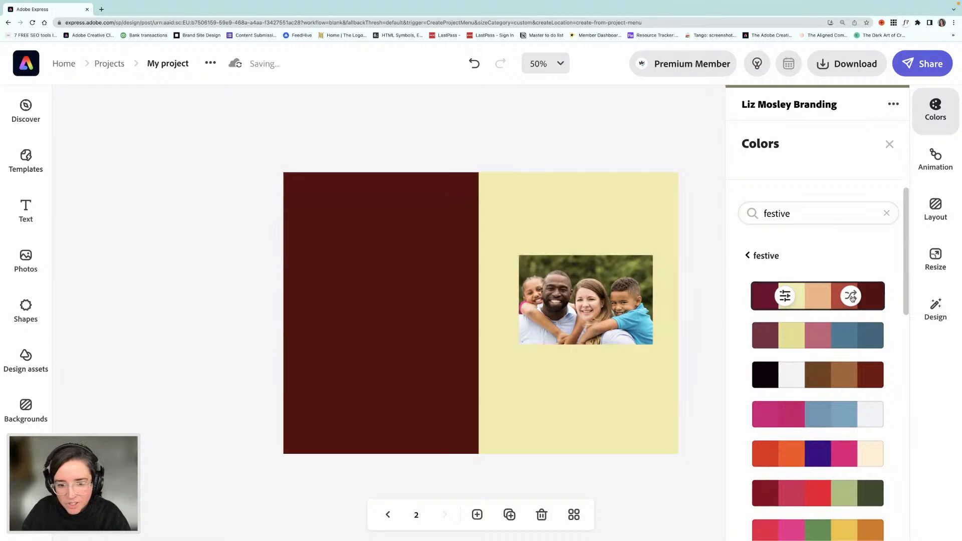
left_click(852, 295)
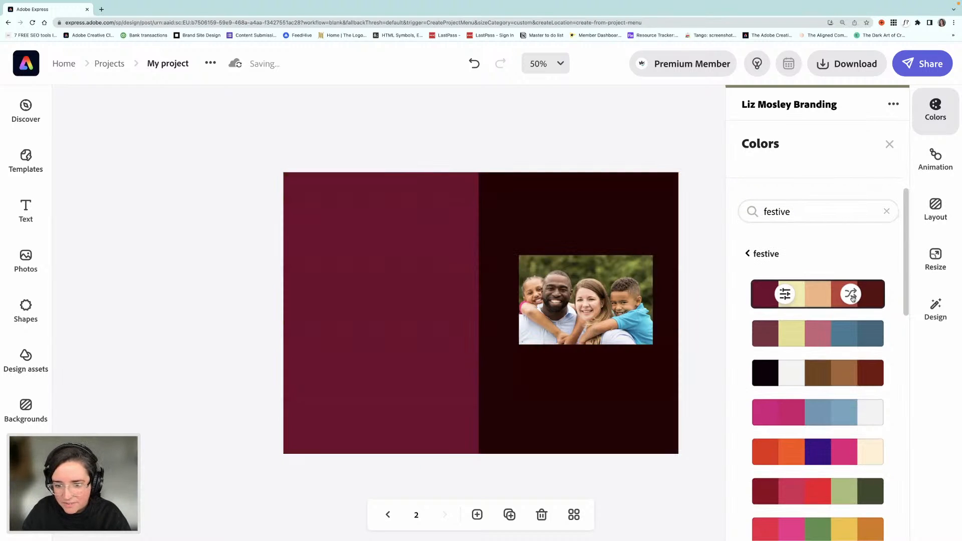
left_click(852, 297)
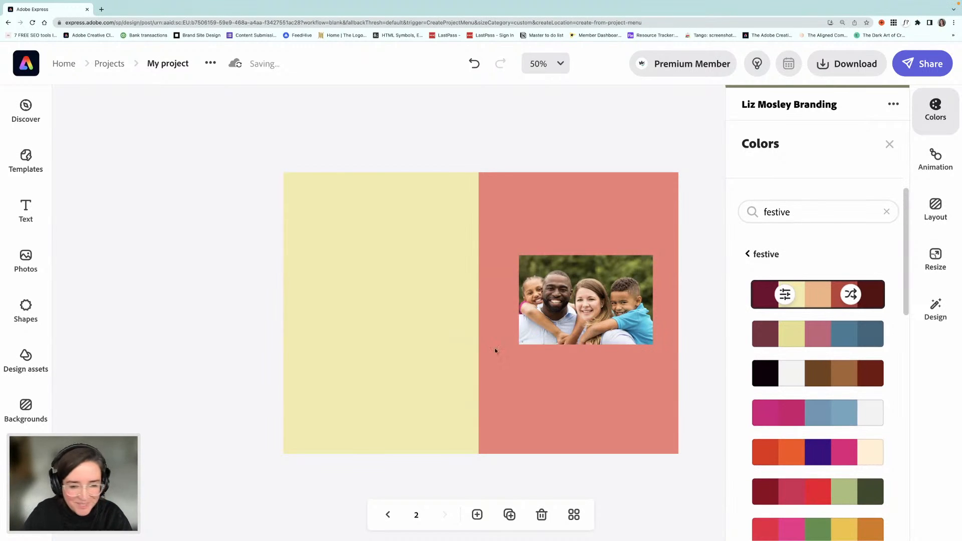
- Search the stock photos for "cheesy family" and look through the pictures for an alternative family photo
left_click(45, 260)
left_click(98, 184)
type("cheesyfamily")
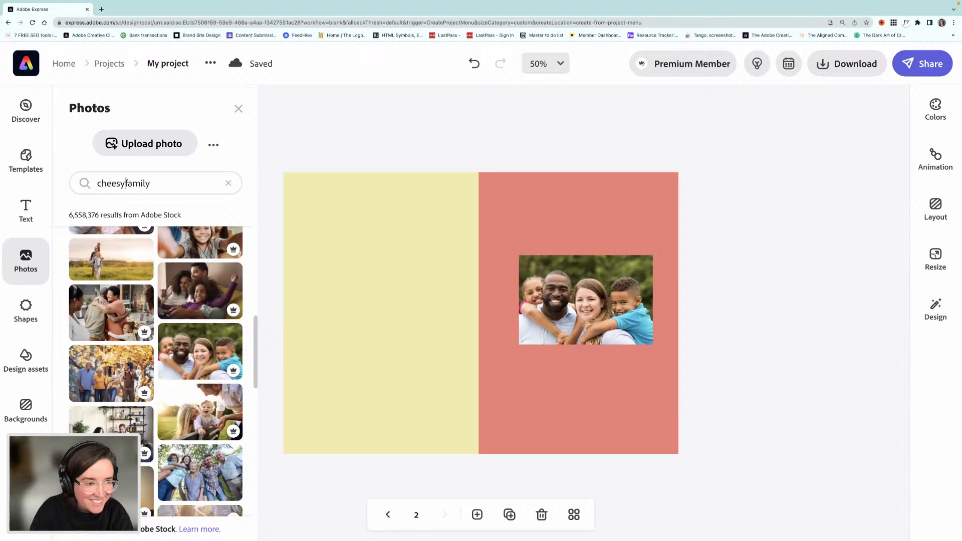
key("Return")
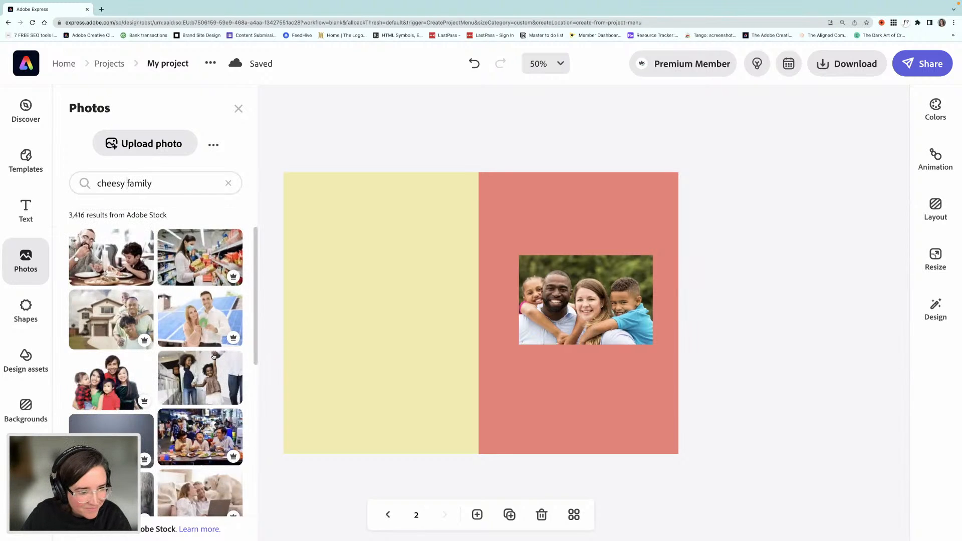
scroll(213, 356, "down", 1)
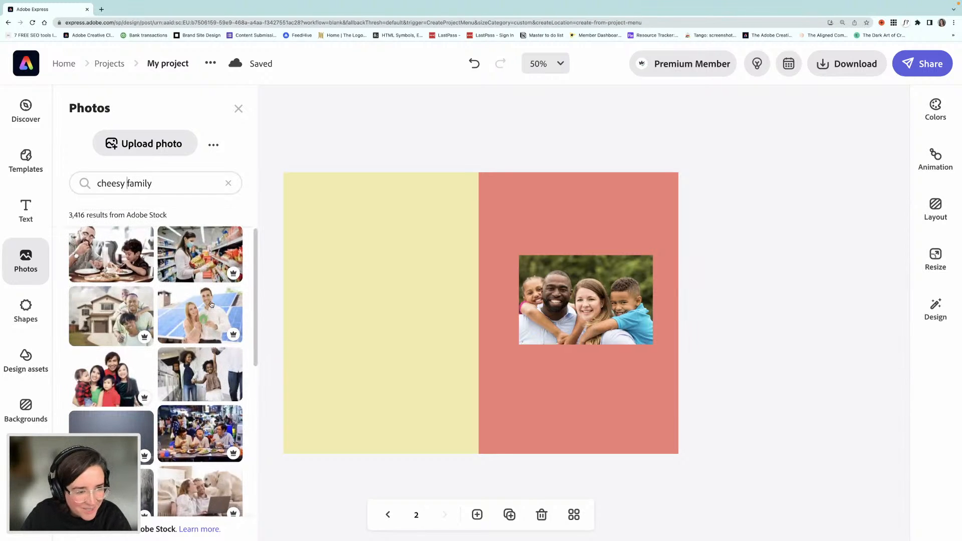
scroll(211, 320, "down", 5)
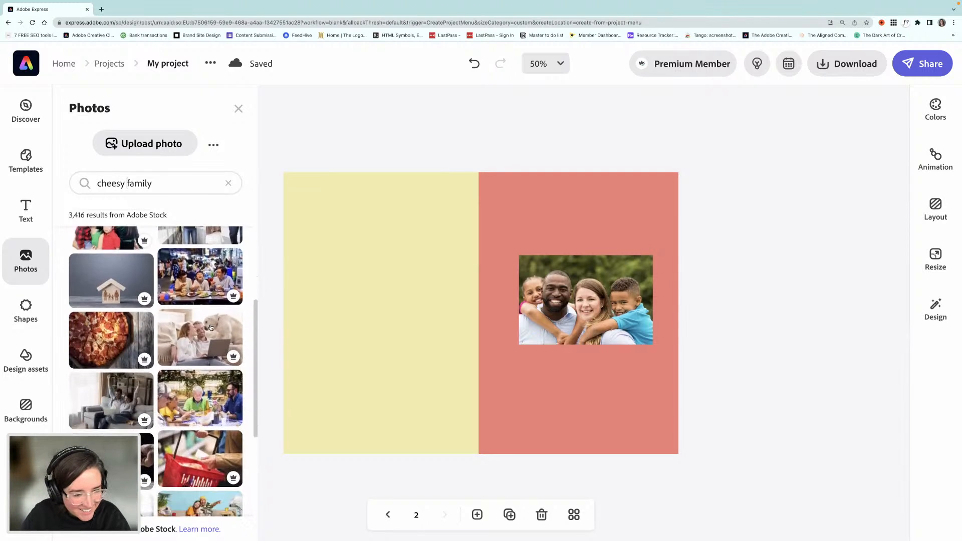
scroll(211, 327, "down", 2)
scroll(198, 346, "down", 3)
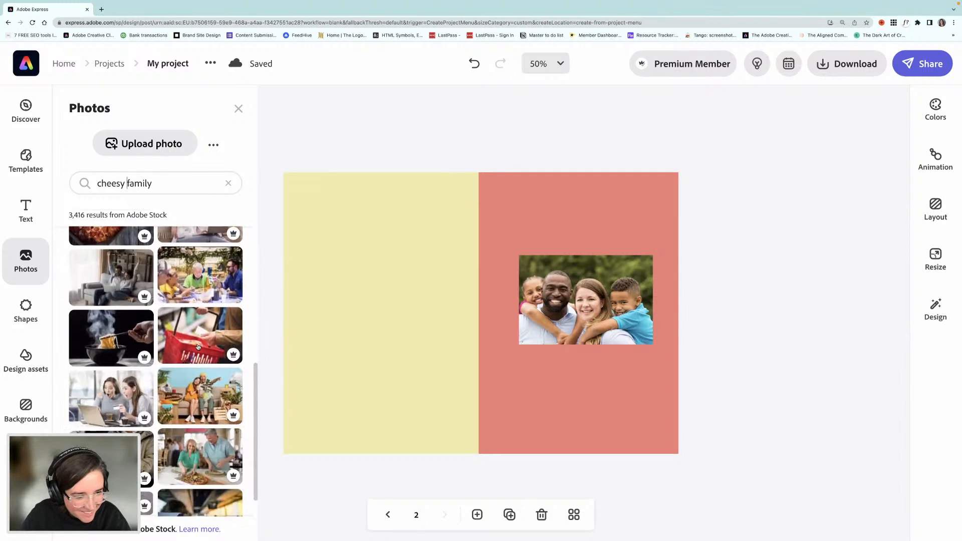
scroll(198, 347, "down", 2)
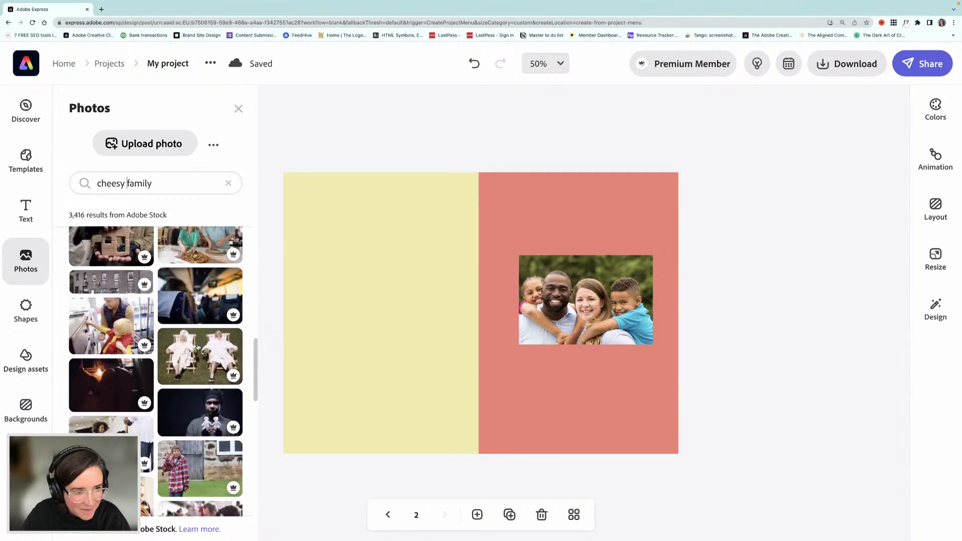
scroll(198, 347, "up", 1)
scroll(220, 344, "up", 1)
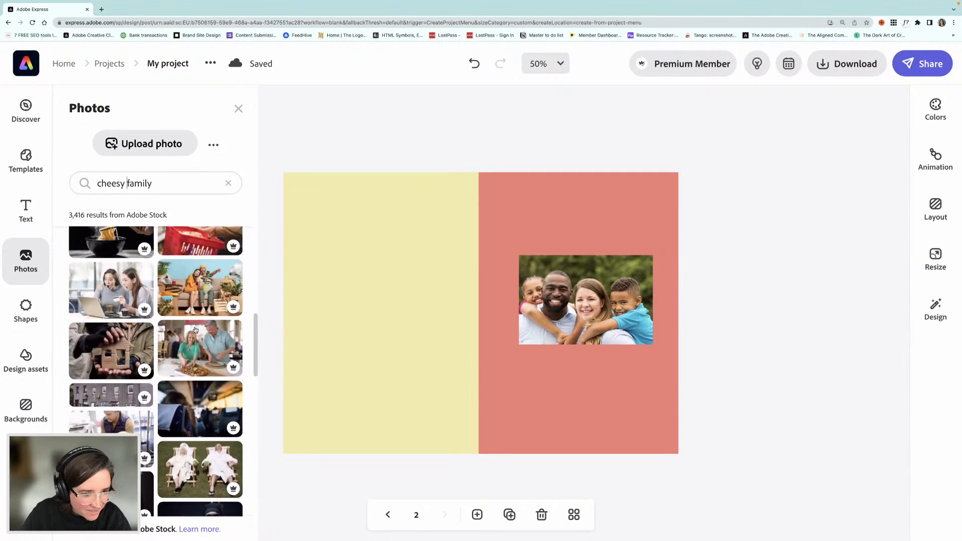
left_click(269, 360)
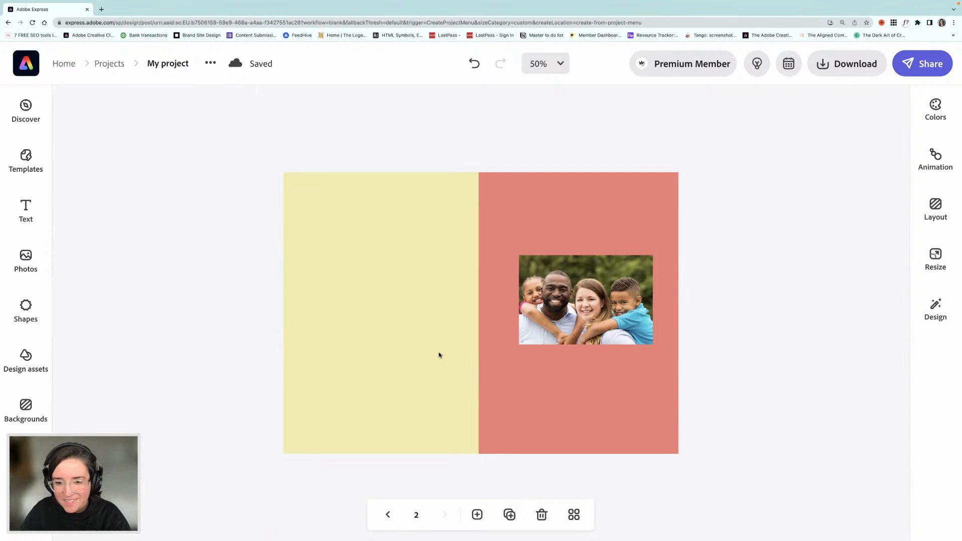
- Set the second page's background color to white with a custom color
left_click(406, 350)
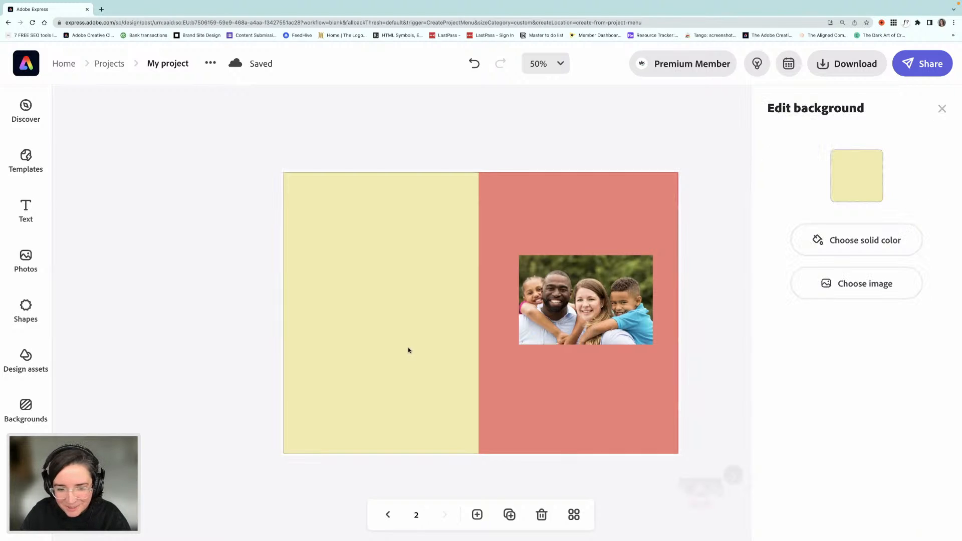
left_click(714, 181)
left_click(663, 187)
left_click(857, 176)
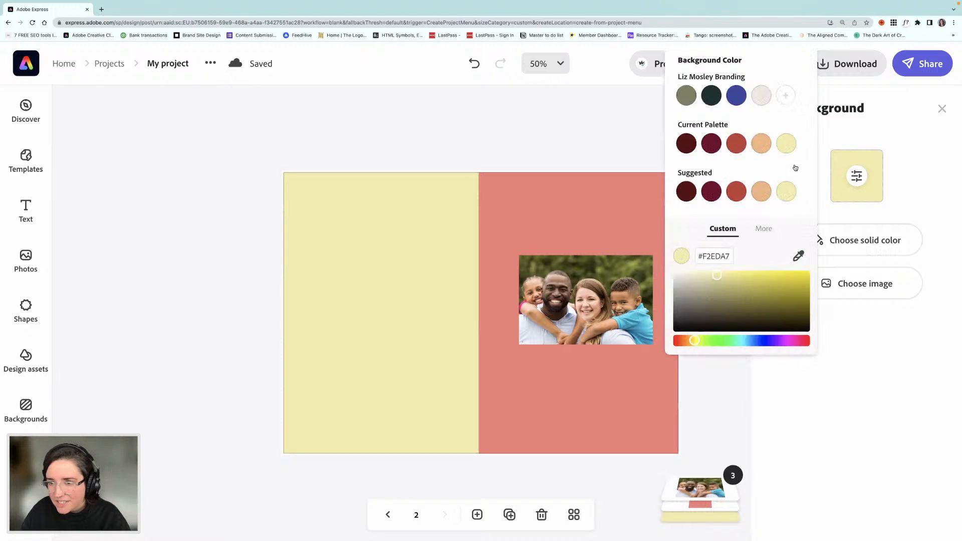
left_click_drag(702, 285, 660, 263)
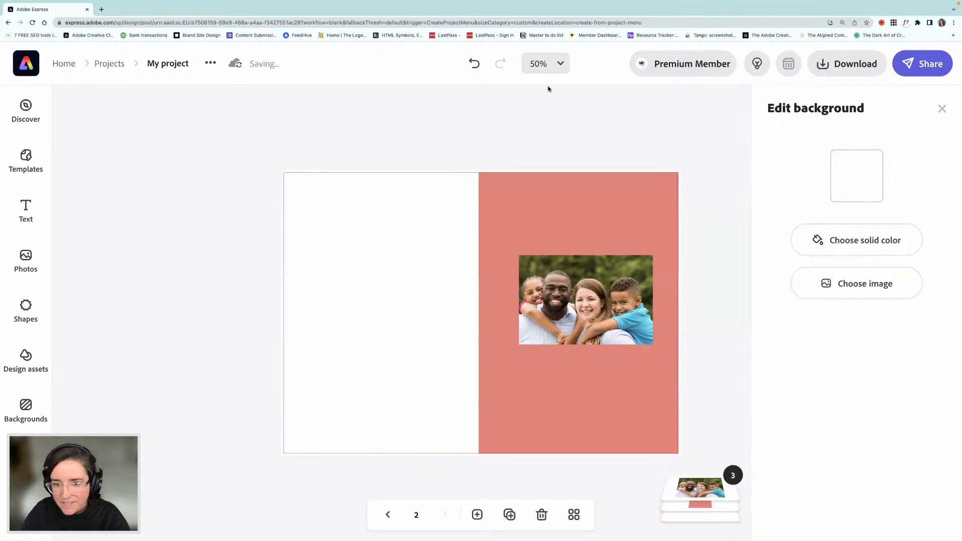
- Fill the rectangle on the page's right half with the suggested dark burgundy
left_click(545, 64)
left_click(667, 234)
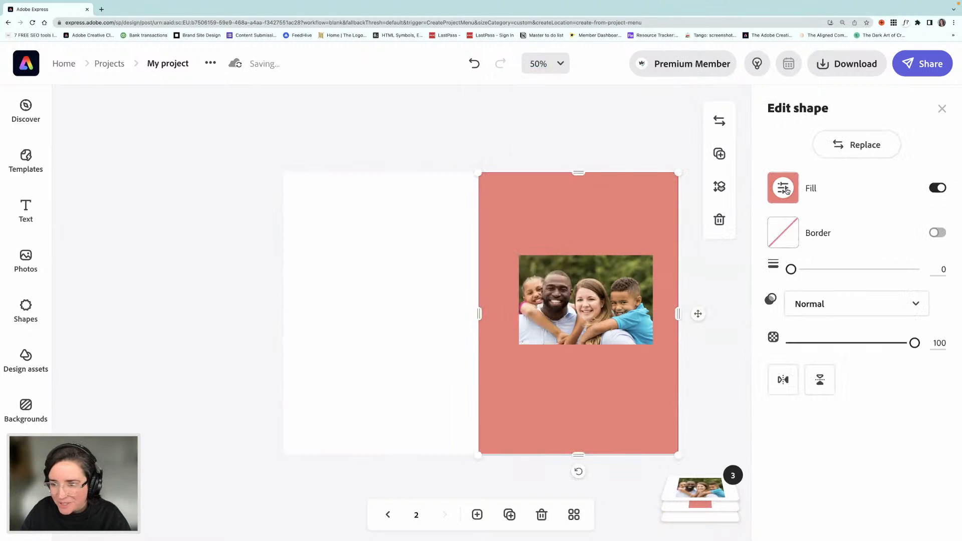
left_click(784, 189)
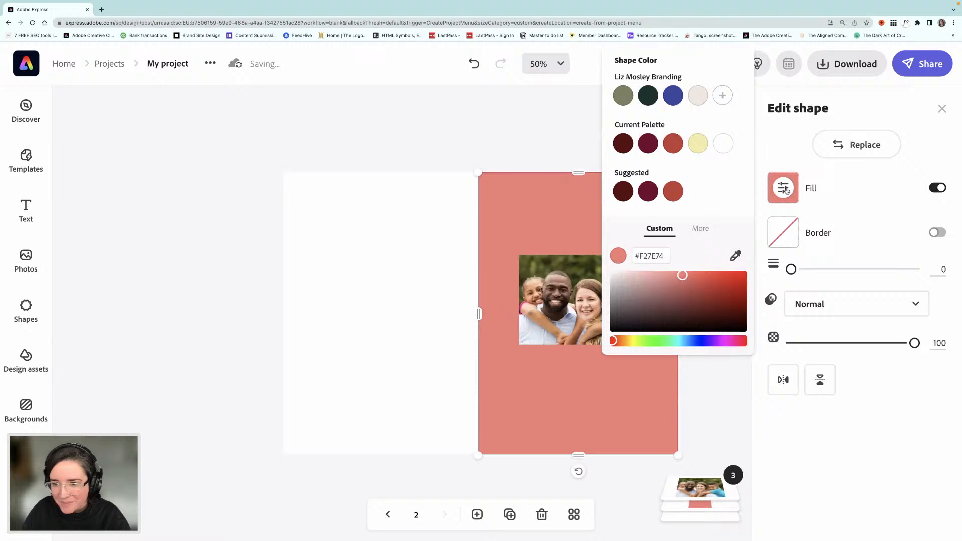
left_click(644, 189)
left_click(547, 137)
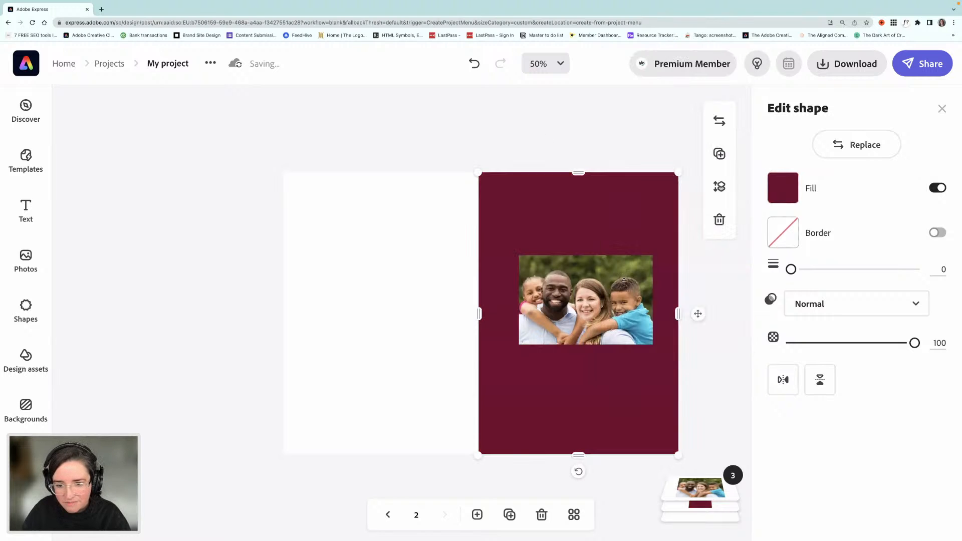
- Enlarge the family photo slightly and center it horizontally in the upper part of the burgundy half
left_click(622, 285)
left_click_drag(622, 285, 614, 273)
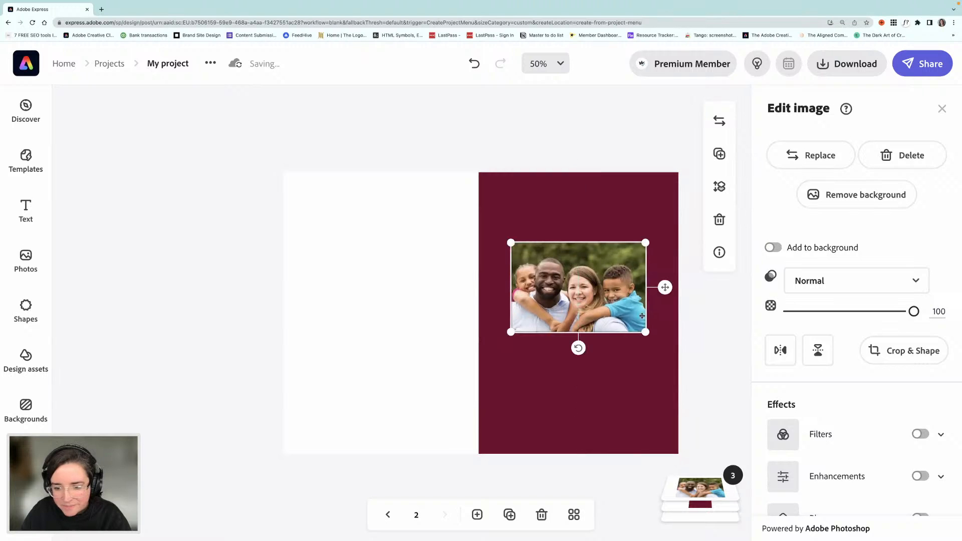
left_click_drag(645, 334, 661, 343)
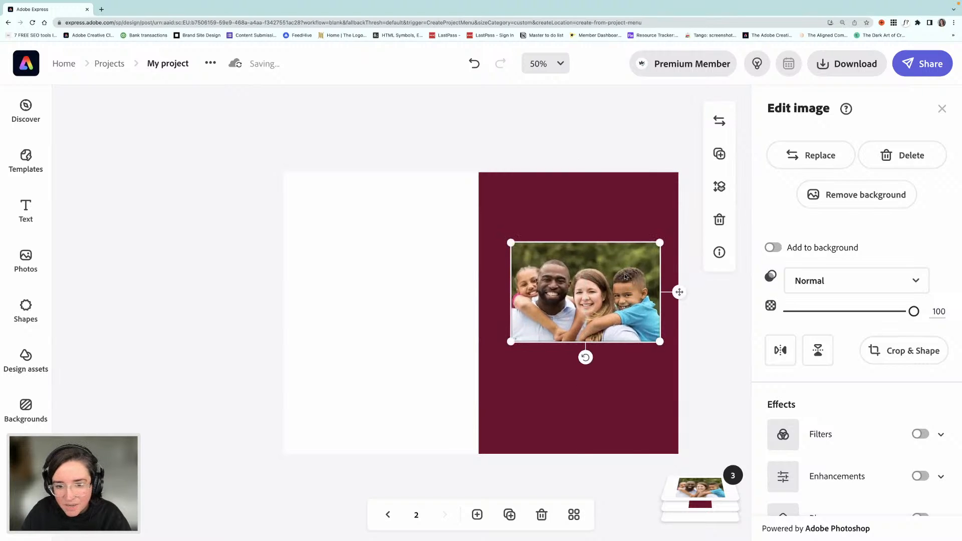
left_click_drag(631, 295, 624, 278)
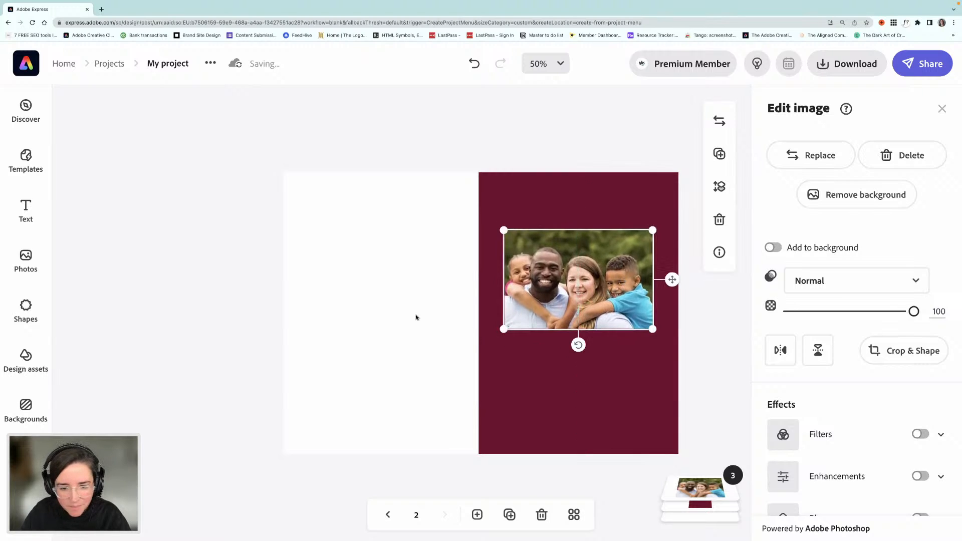
- Add the "Shop Small Shop Local" text design from the Social collection and place it below the family photo on the burgundy half
left_click(25, 210)
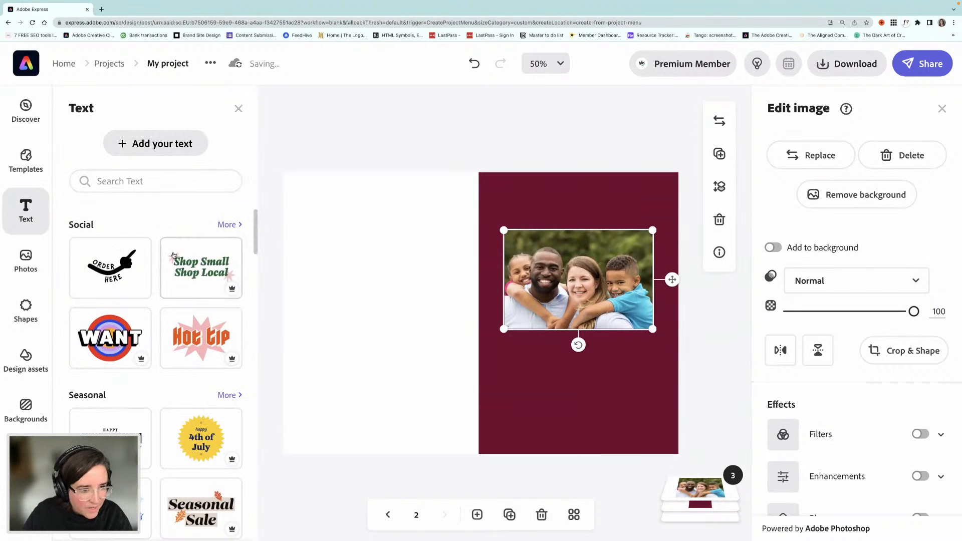
scroll(174, 256, "down", 1)
scroll(185, 259, "up", 1)
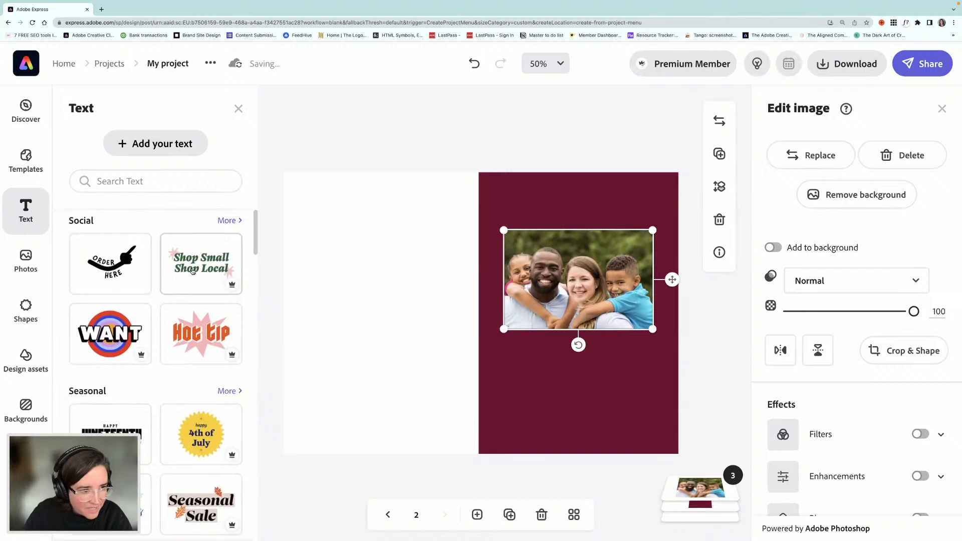
left_click(224, 225)
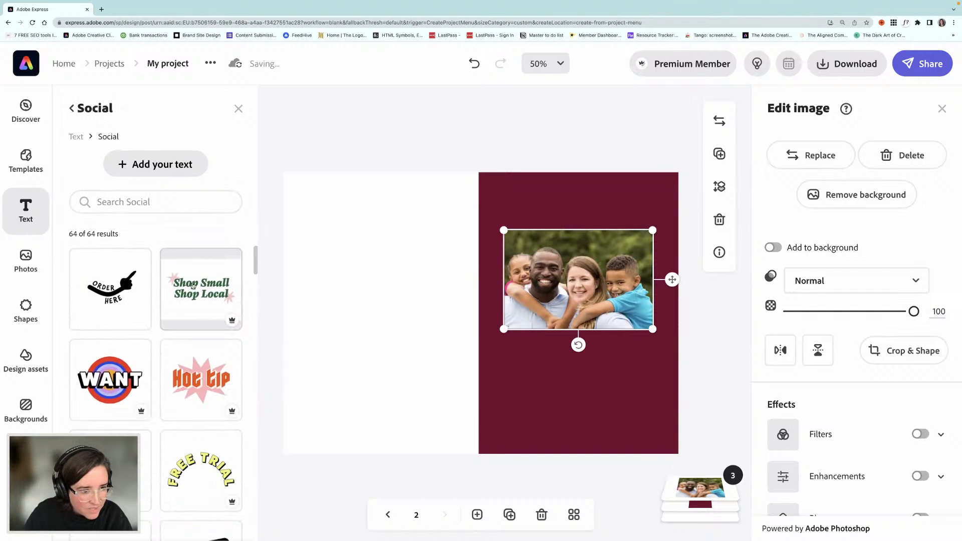
scroll(195, 289, "down", 3)
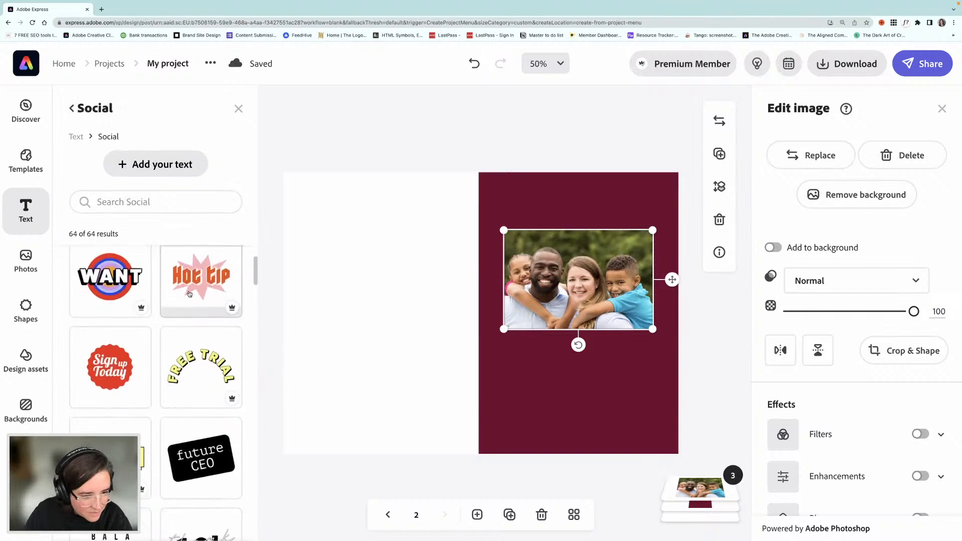
scroll(189, 293, "down", 5)
scroll(189, 294, "up", 8)
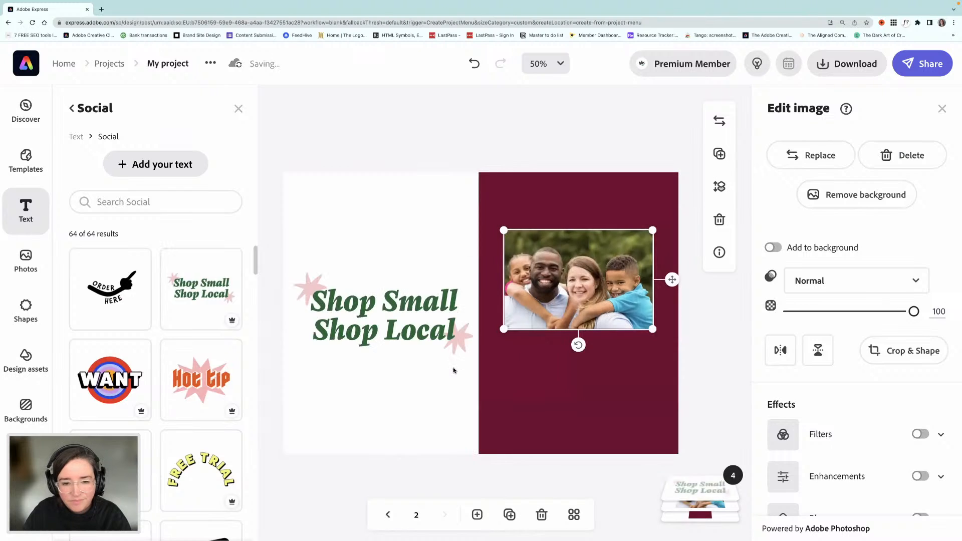
left_click_drag(375, 306, 562, 367)
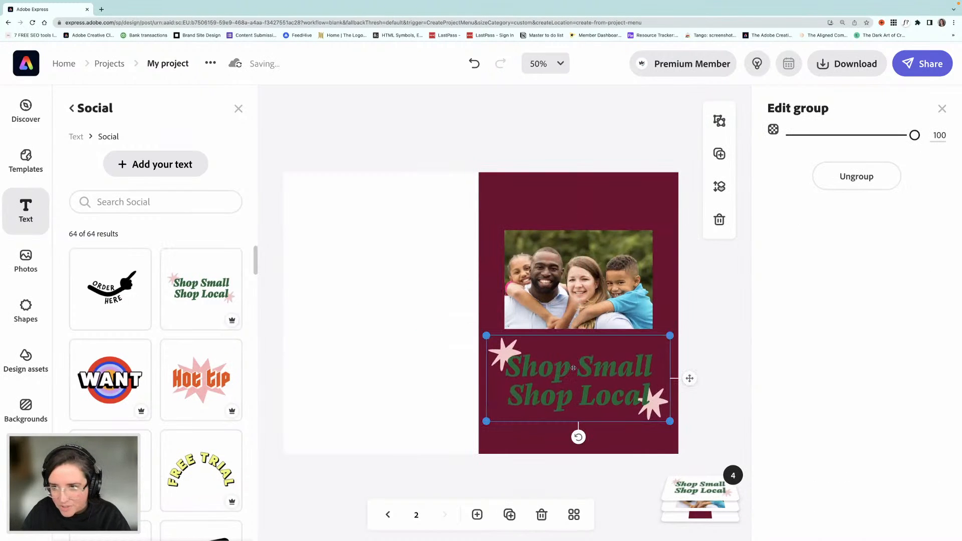
- Ungroup the "Shop Small Shop Local" design into its separate text and star elements
left_click(842, 184)
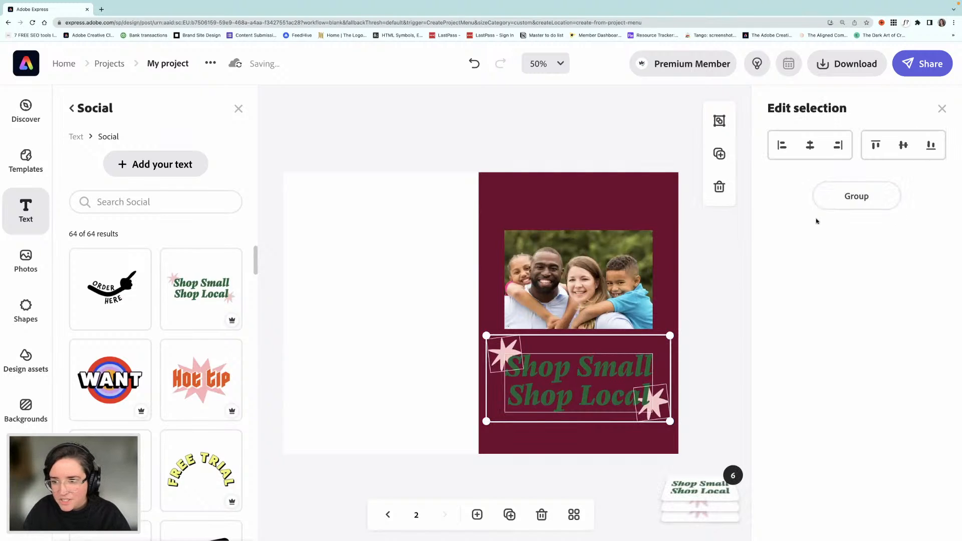
left_click(844, 202)
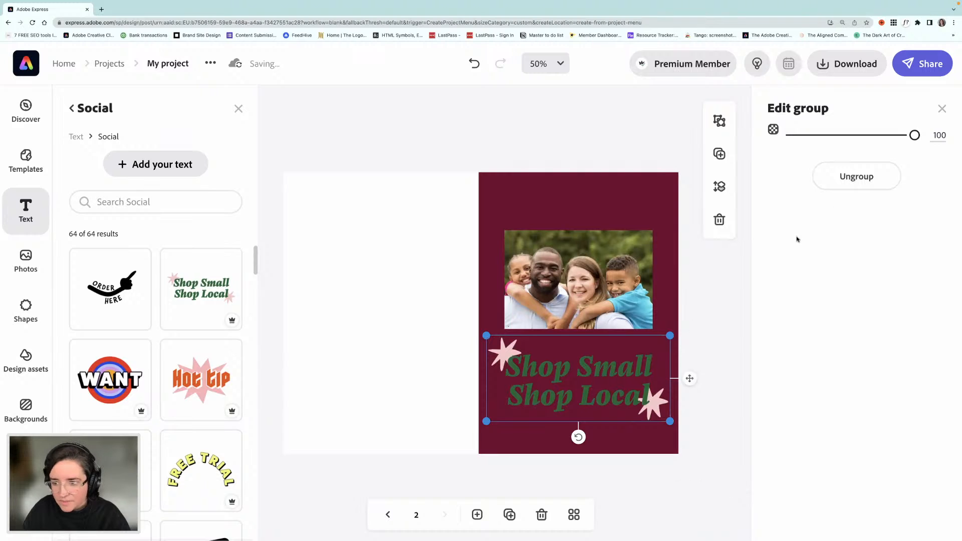
left_click(862, 176)
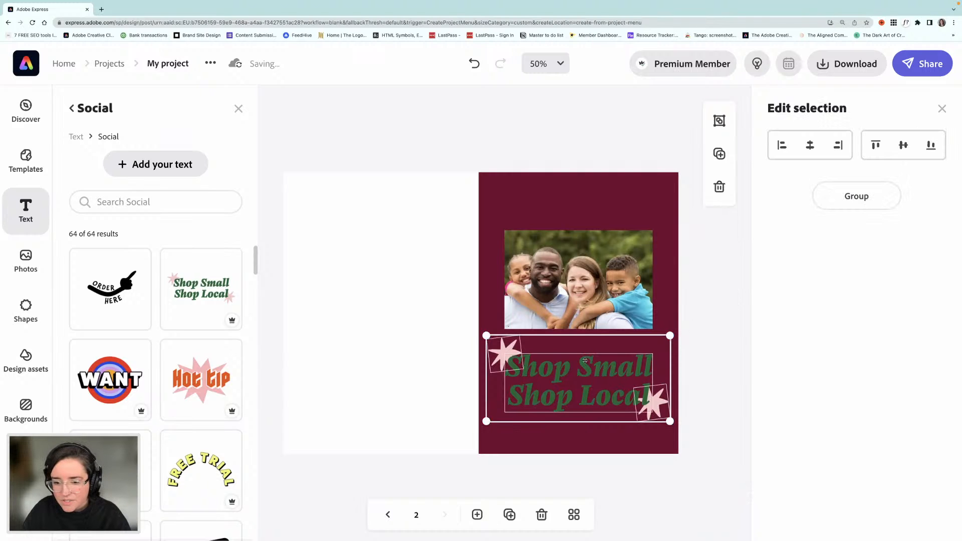
left_click(705, 351)
- Replace the "Shop Small Shop Local" text with "Happy" on the first line and "Holidays" on the second
left_click(607, 377)
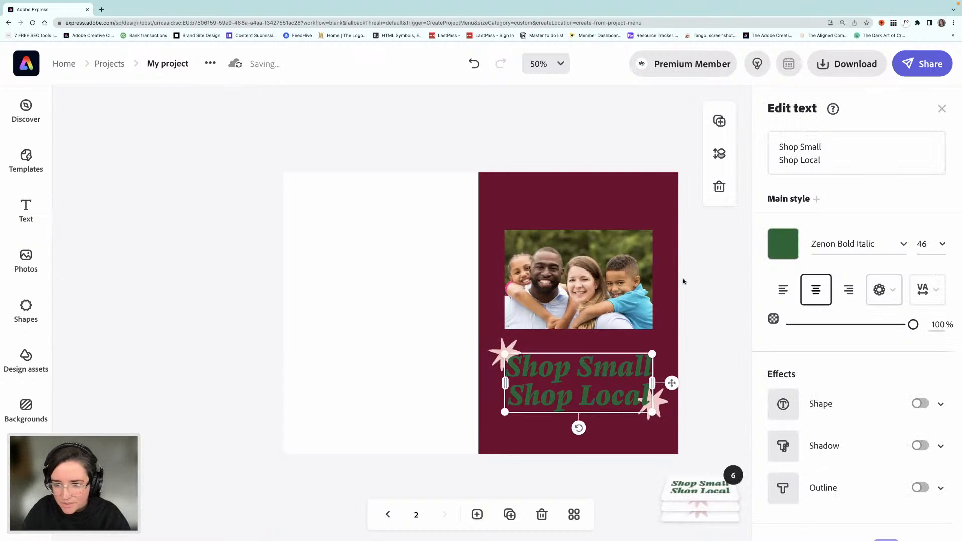
left_click(803, 147)
left_click_drag(822, 147, 778, 147)
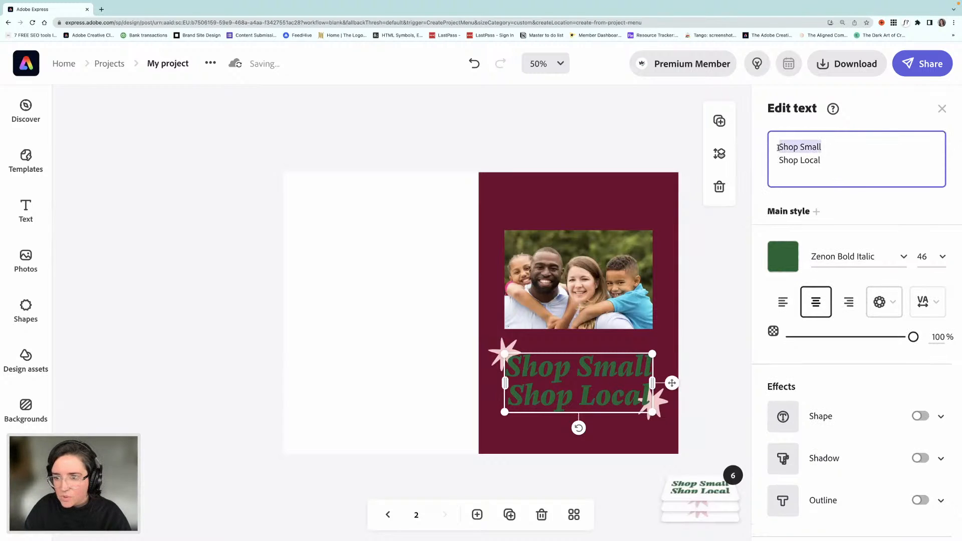
type("Happy")
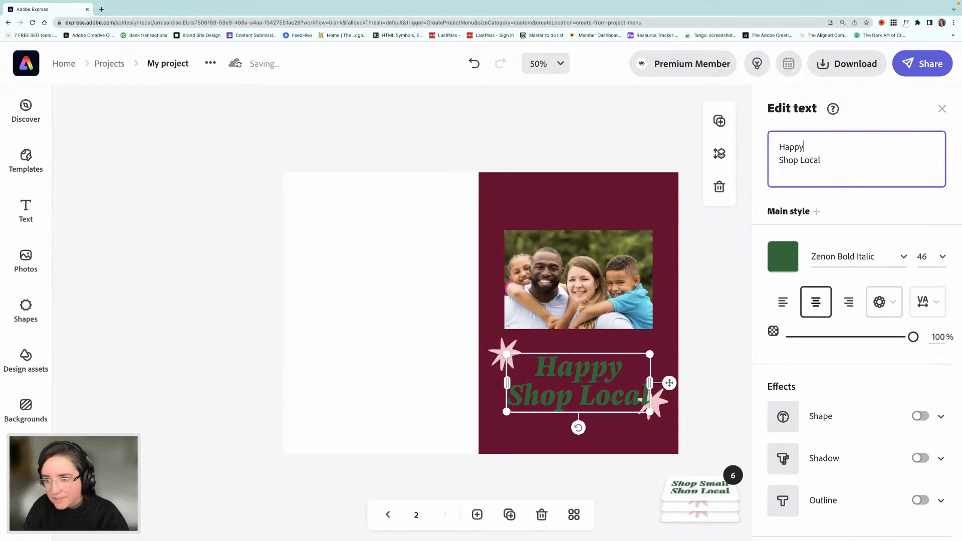
left_click_drag(823, 161, 770, 161)
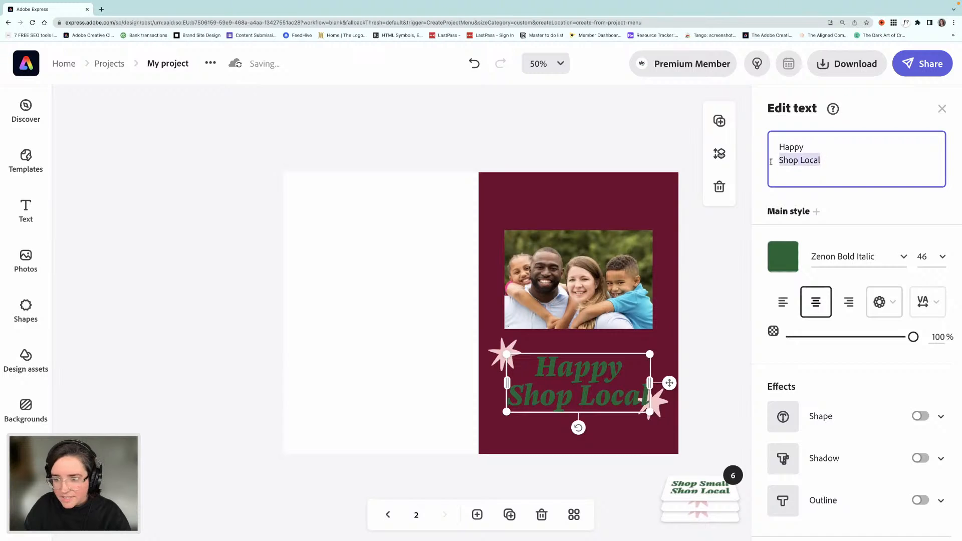
type("Holidays")
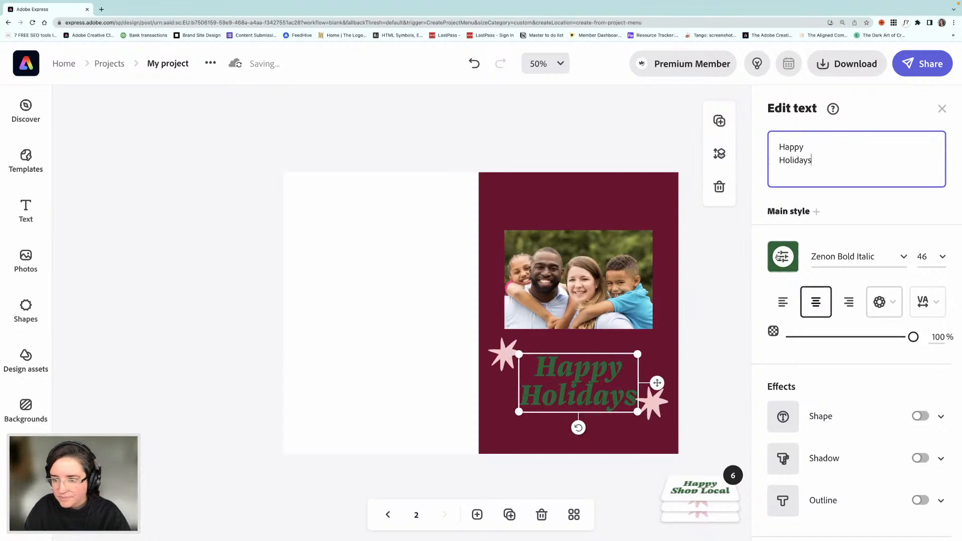
- Color the "Happy Holidays" text pale yellow, #F5F1A0
left_click(774, 255)
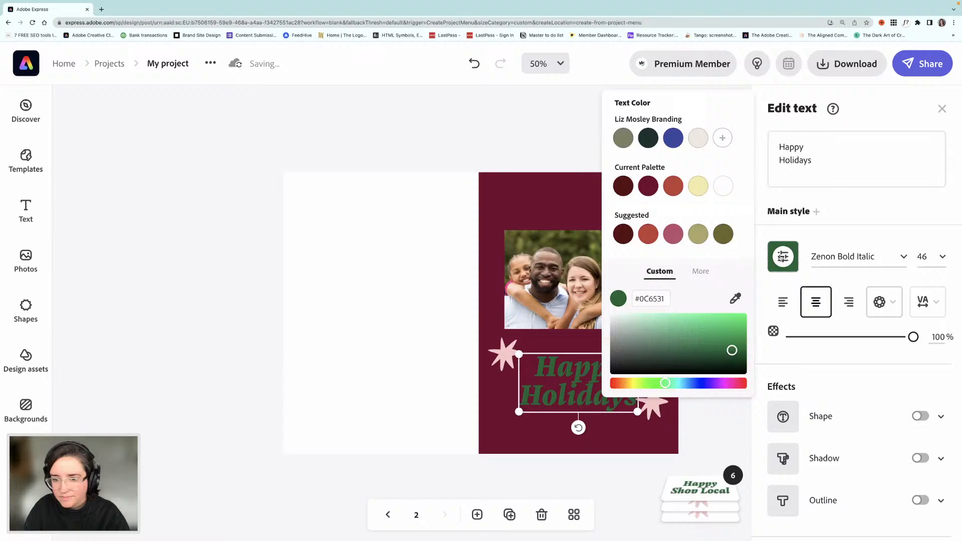
left_click(673, 234)
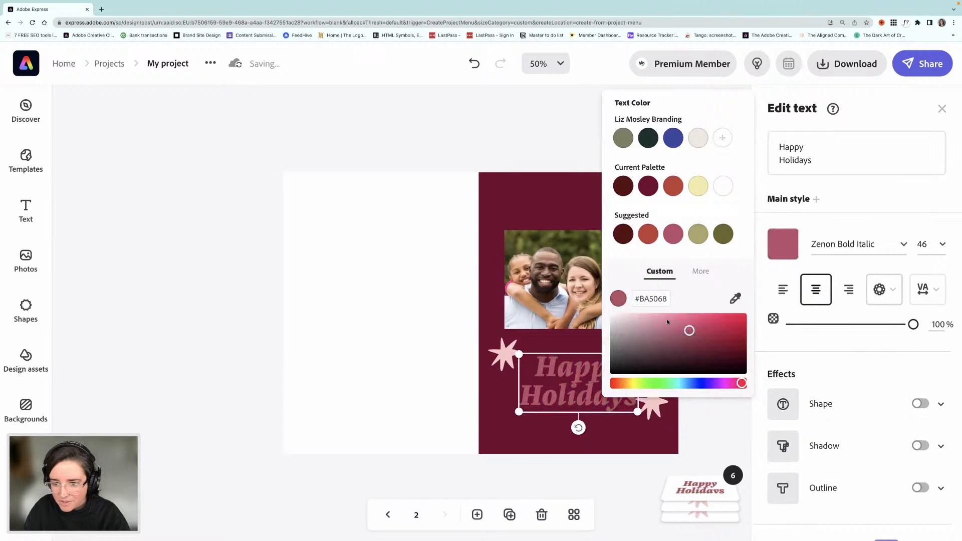
mouse_move(667, 321)
left_mouse_down()
mouse_move(655, 314)
mouse_move(659, 328)
mouse_move(643, 316)
mouse_move(657, 318)
left_mouse_up()
left_click(698, 234)
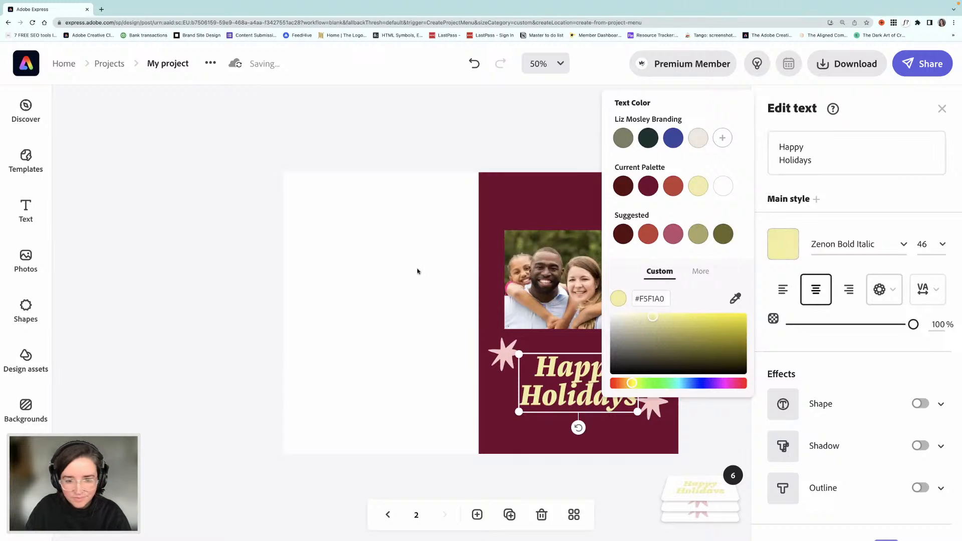
left_click(470, 247)
- Place the pink stars on the photo's lower-left and upper-right corners, and shift photo and stars down together toward the greeting
left_click_drag(505, 357, 504, 329)
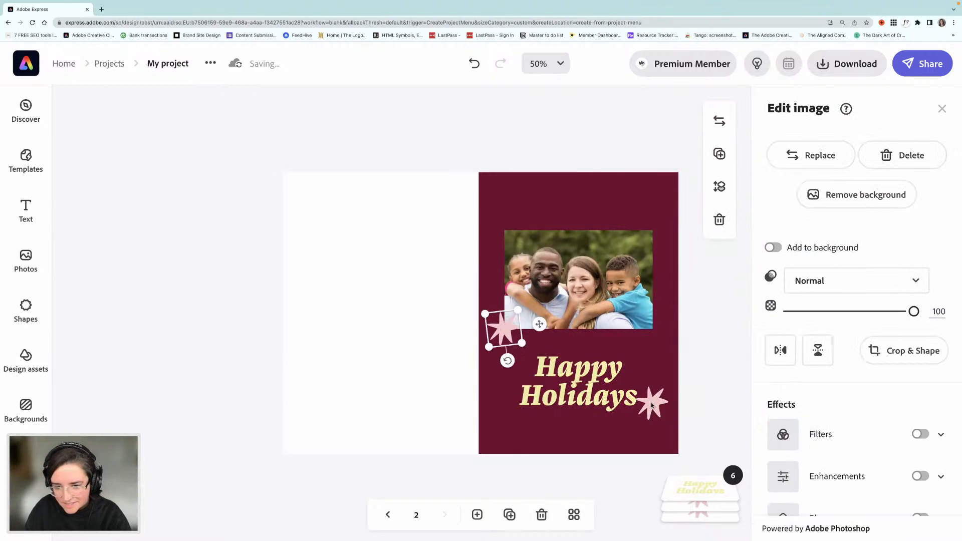
left_click_drag(652, 405, 655, 229)
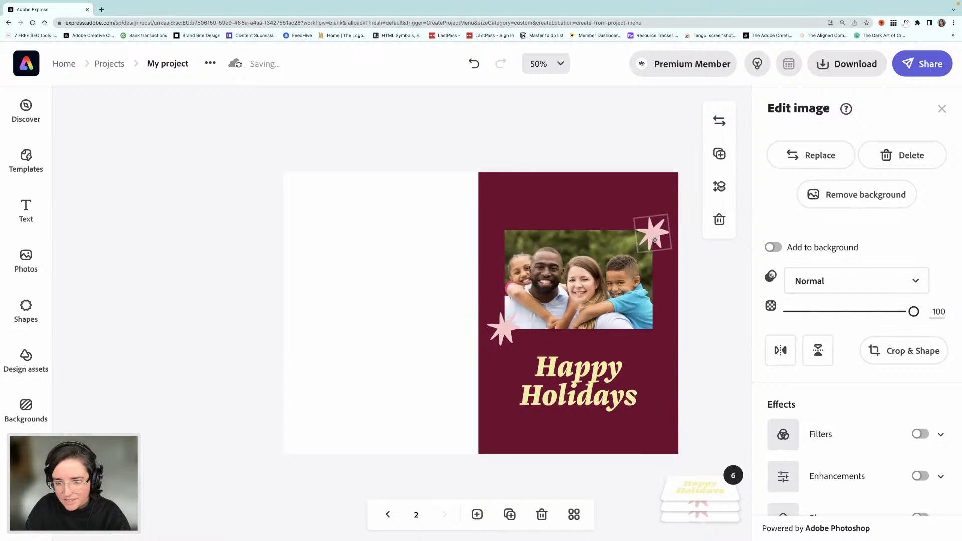
left_click(508, 329, "shift")
left_click(586, 308, "shift")
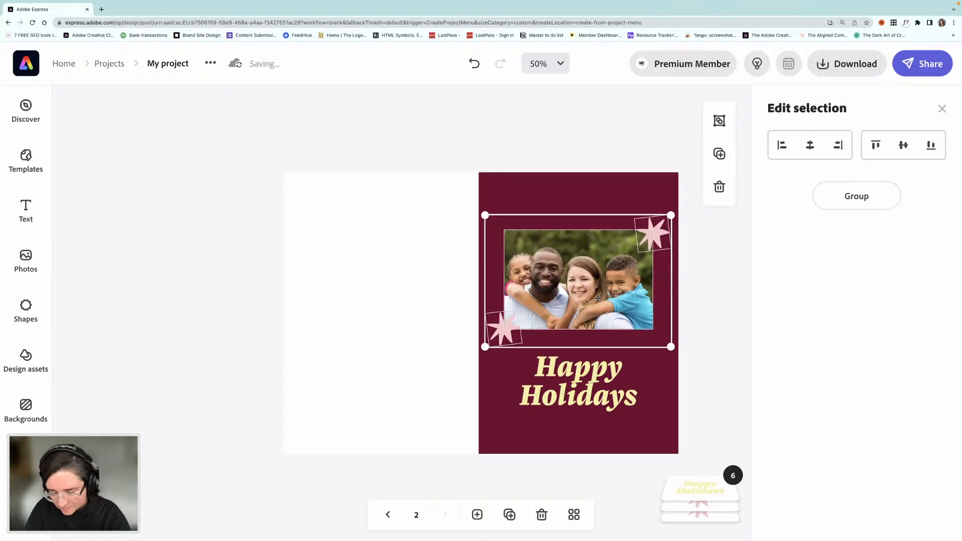
key("shift+Down")
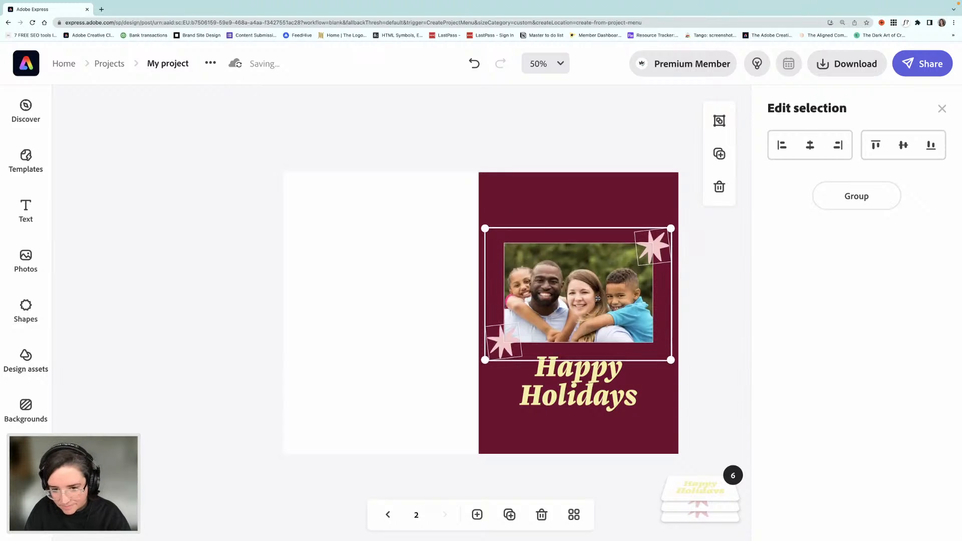
left_click(515, 152)
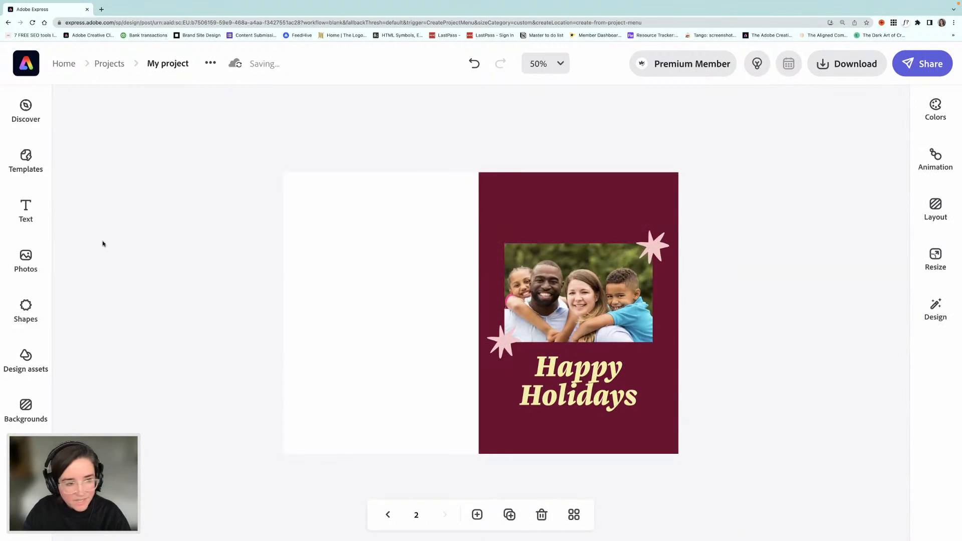
- Add a one-line signature reading "from the", the family's surname and "Family", at size 13.4, centered below "Happy Holidays"
left_click(25, 211)
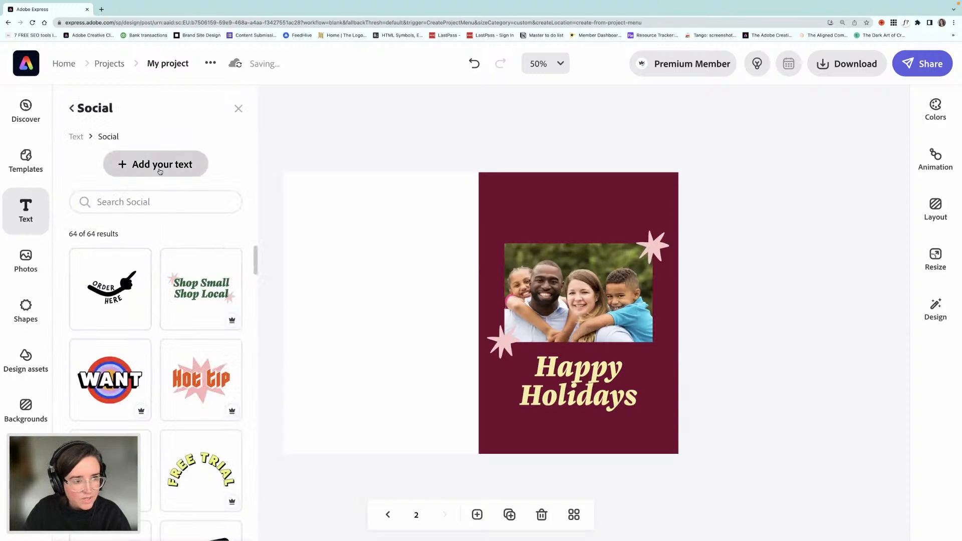
left_click(161, 170)
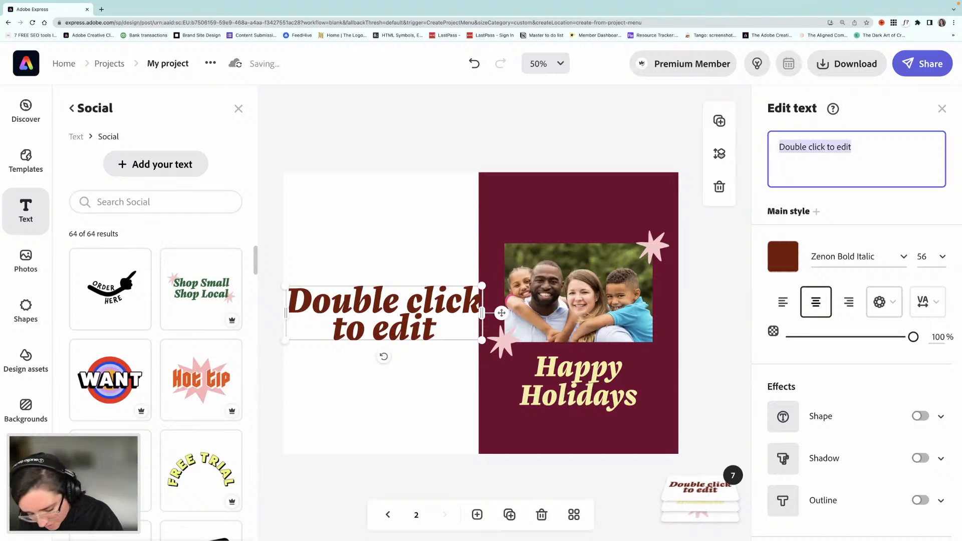
type("from the Mosley ")
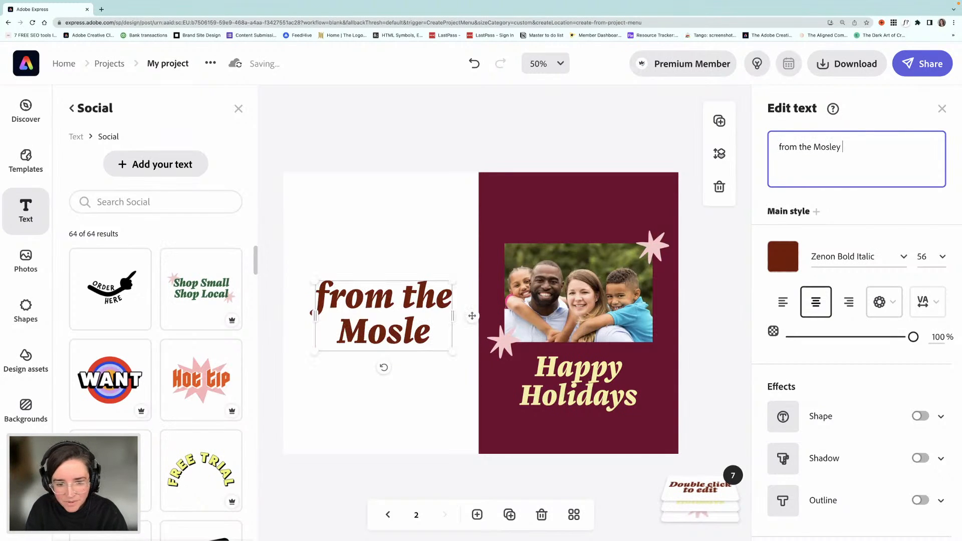
type("Family")
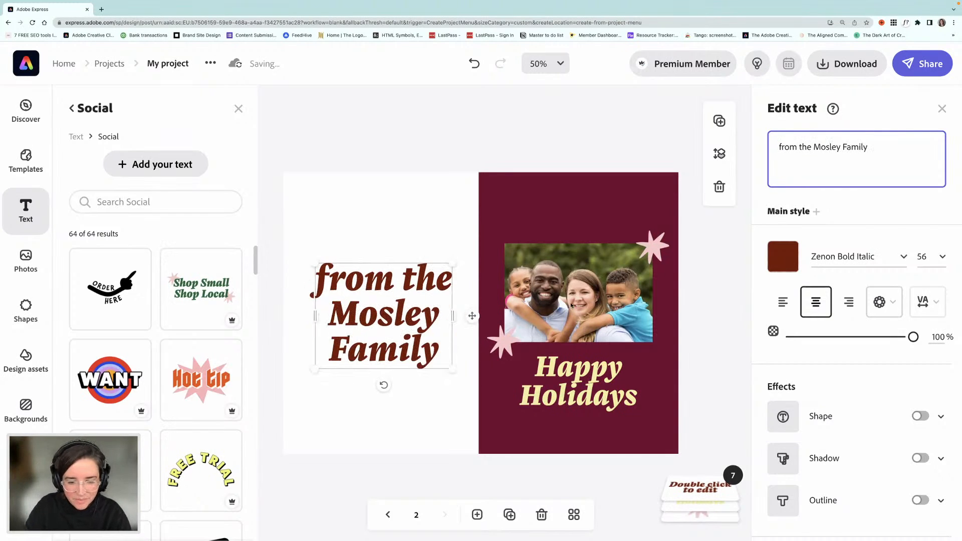
left_click_drag(453, 316, 615, 308)
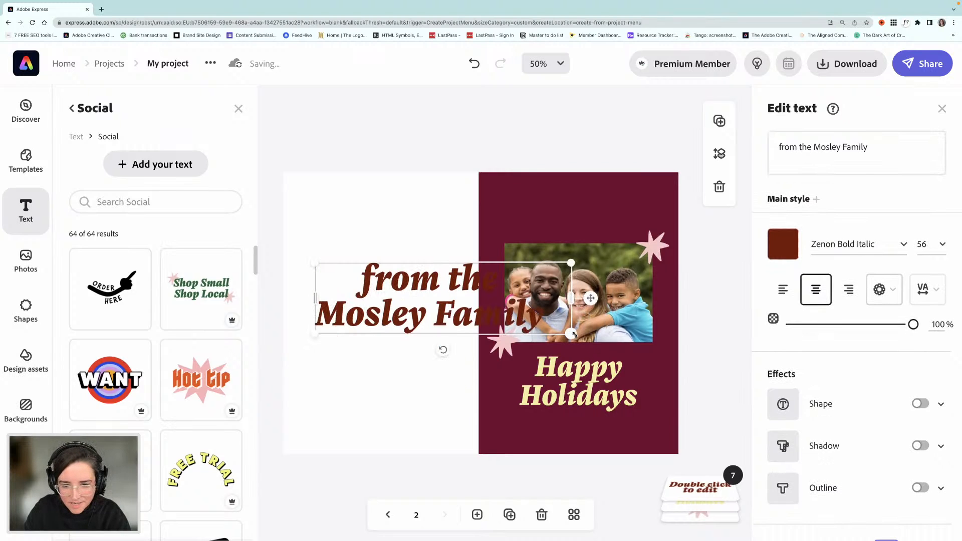
left_click_drag(516, 311, 575, 426)
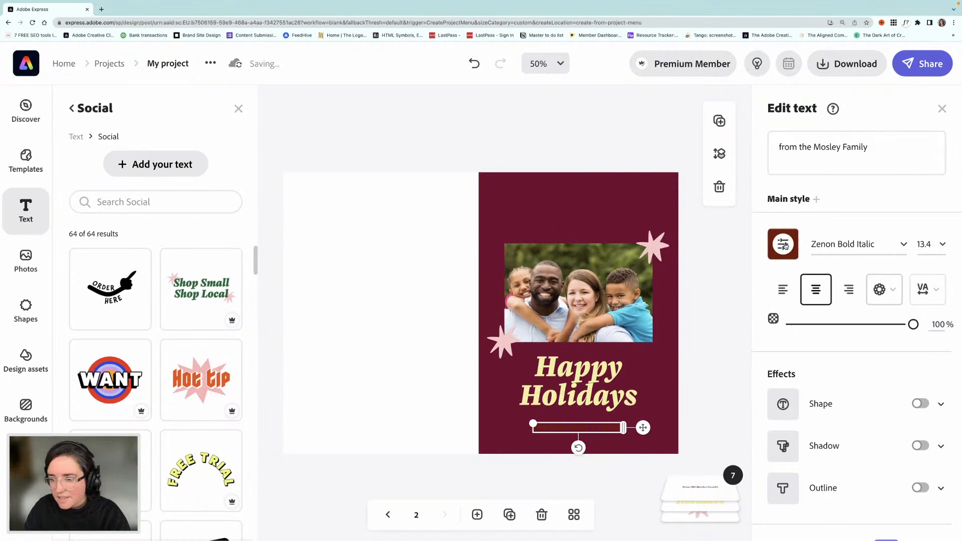
- Color the family signature line with the off-white brand color #EEE8DE
left_click(784, 244)
left_click(698, 126)
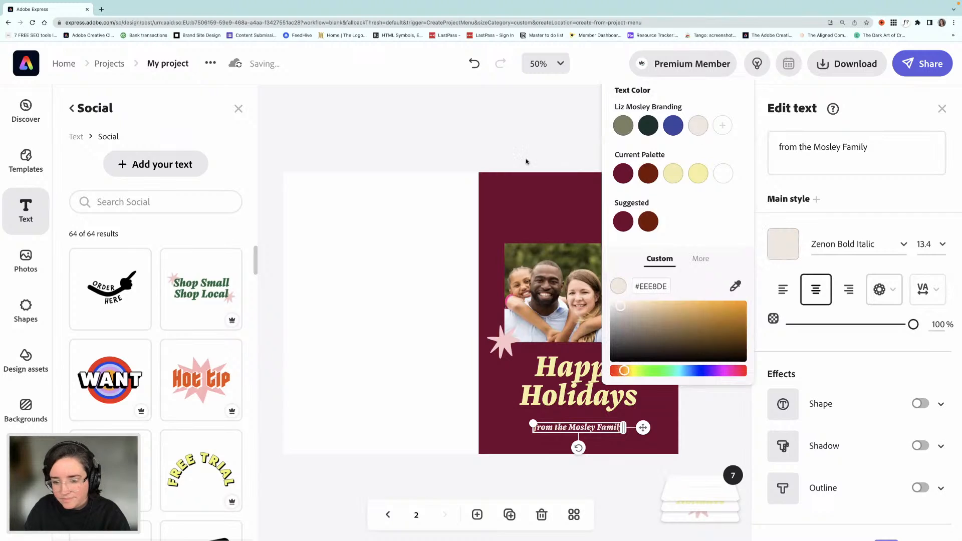
left_click(491, 133)
left_click(550, 215)
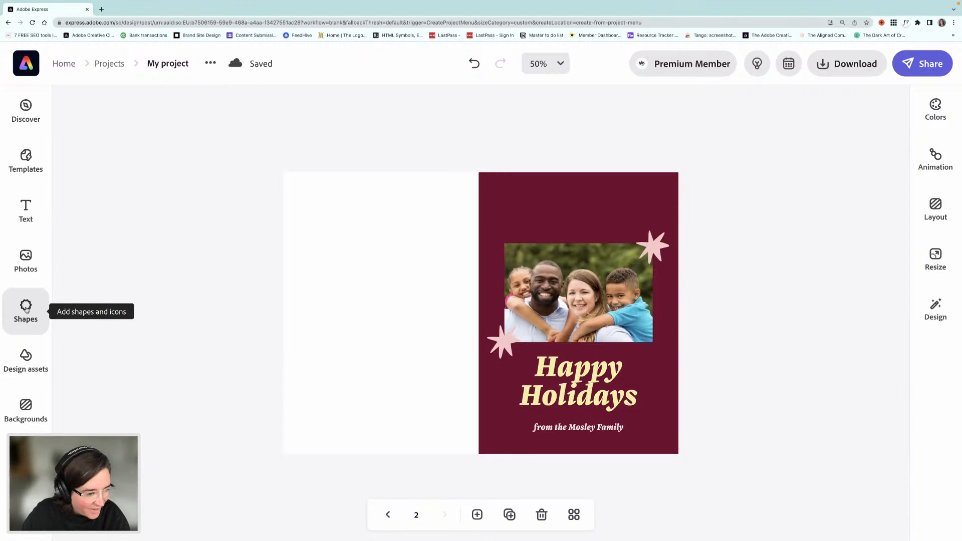
- Search the basic shapes for "festive" and for "Christmas"
left_click(48, 311)
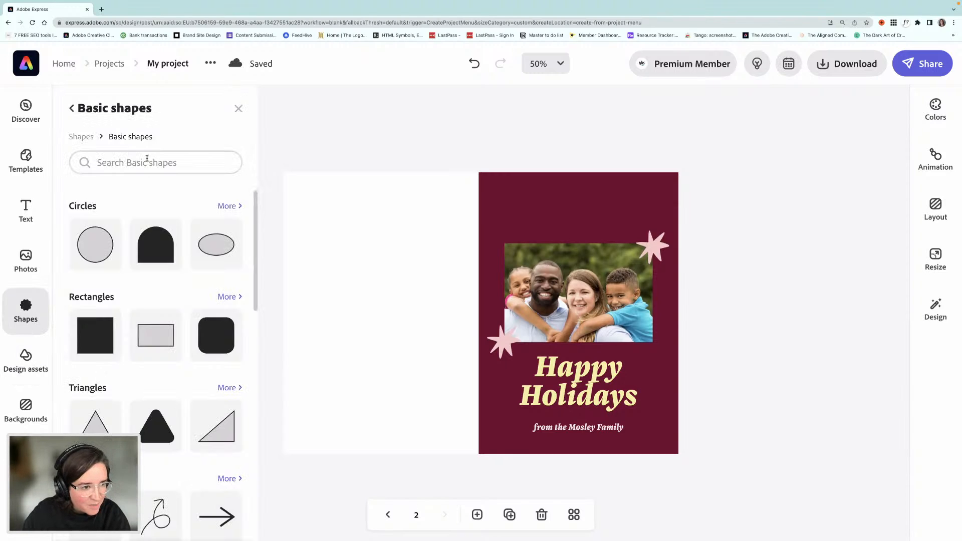
left_click(146, 156)
type("festive")
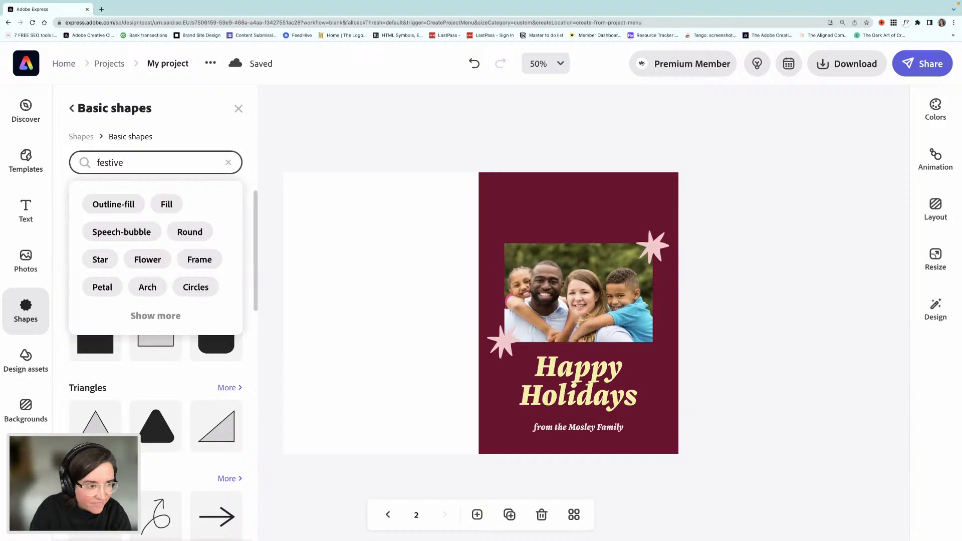
key("Return")
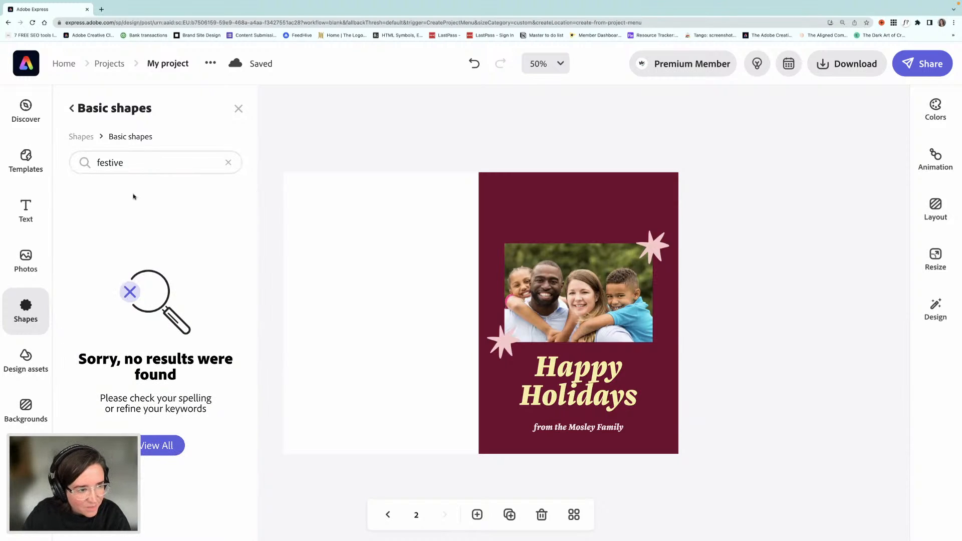
double_click(134, 162)
type("Chris")
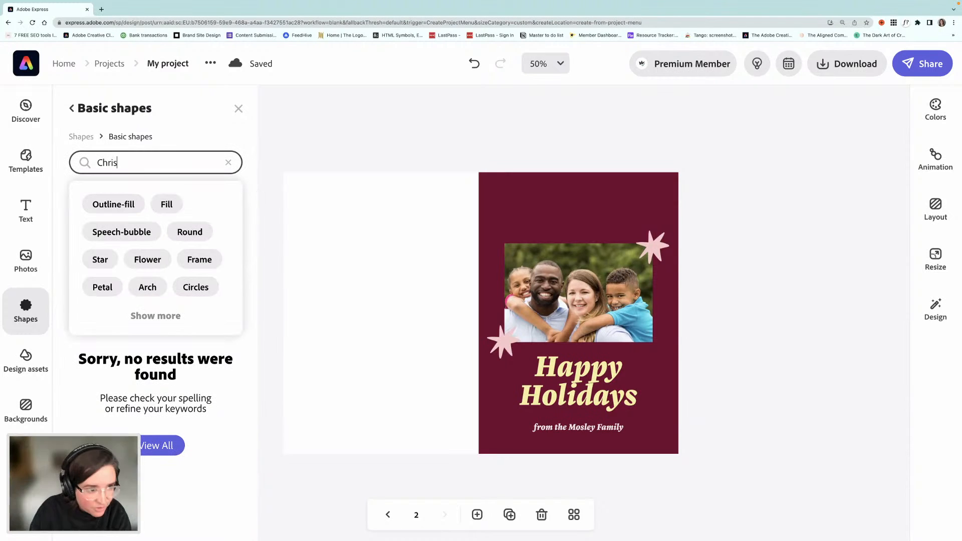
type("tmas")
key("Return")
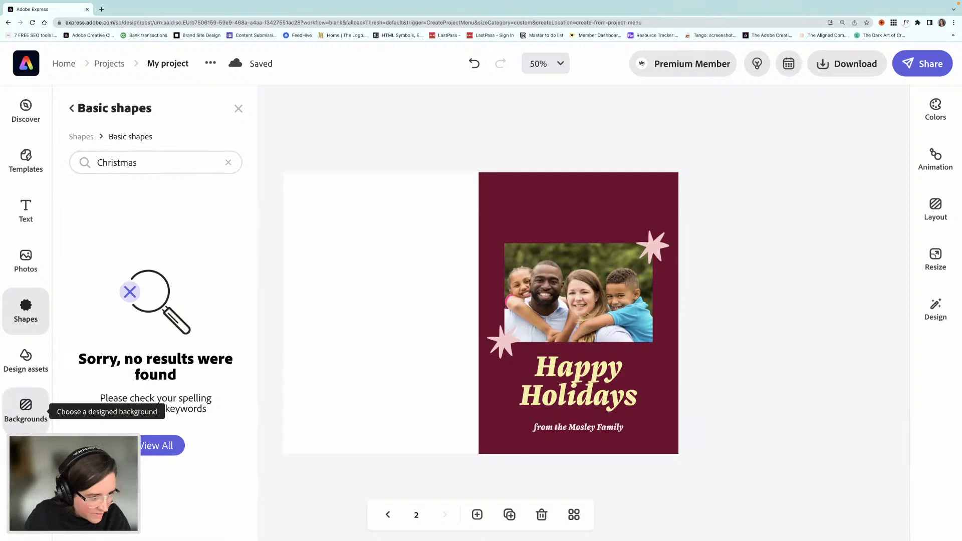
- Try the red bow from the Christmas design assets on the burgundy panel, centered above the family photo
left_click(23, 358)
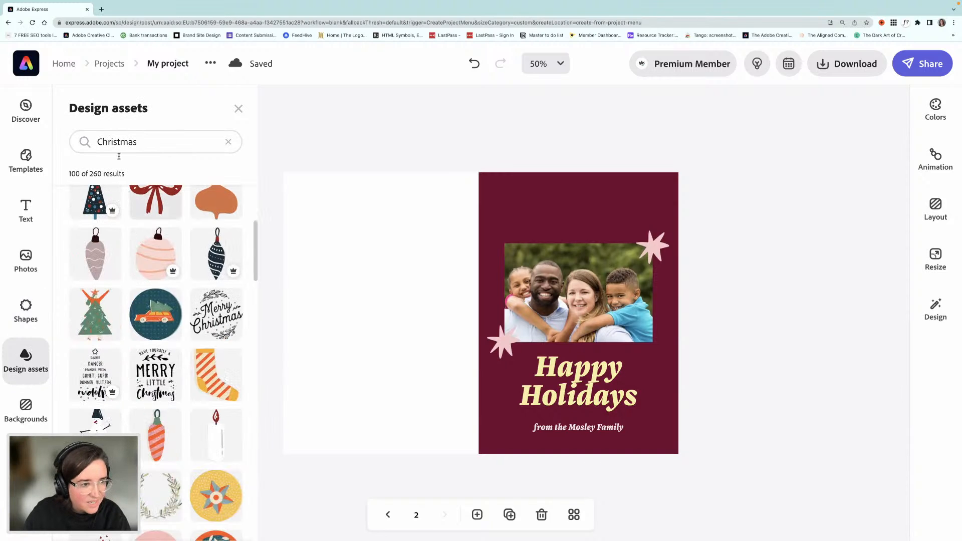
scroll(152, 229, "up", 2)
scroll(152, 229, "up", 2)
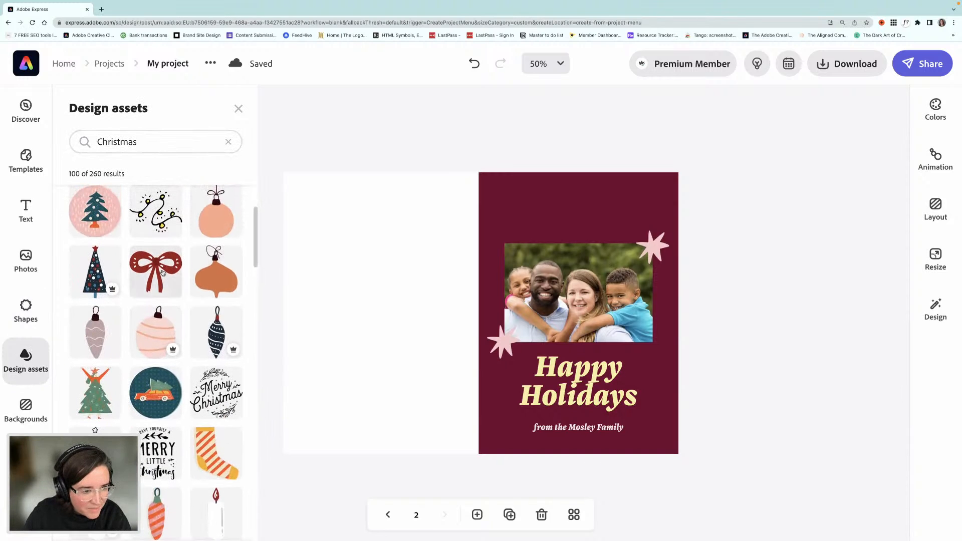
scroll(160, 269, "up", 2)
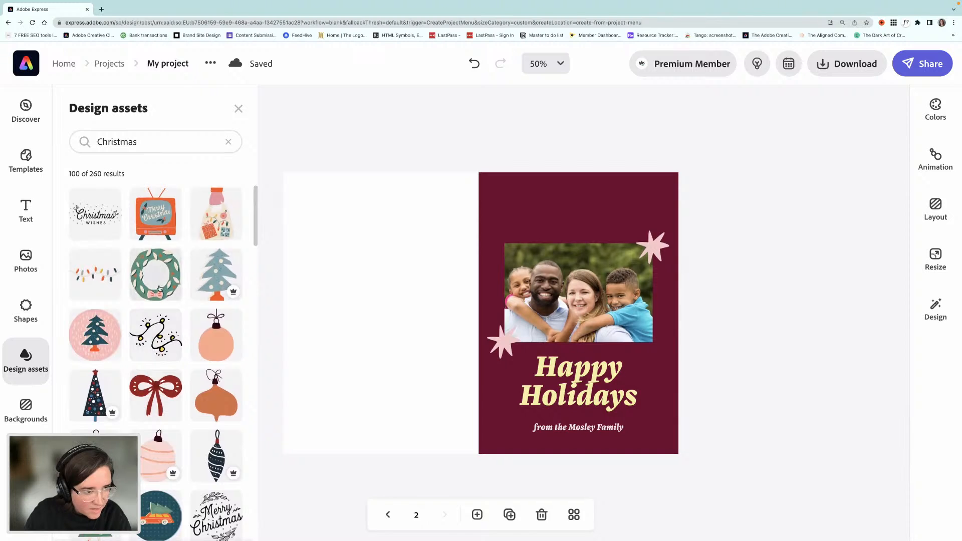
scroll(160, 289, "down", 2)
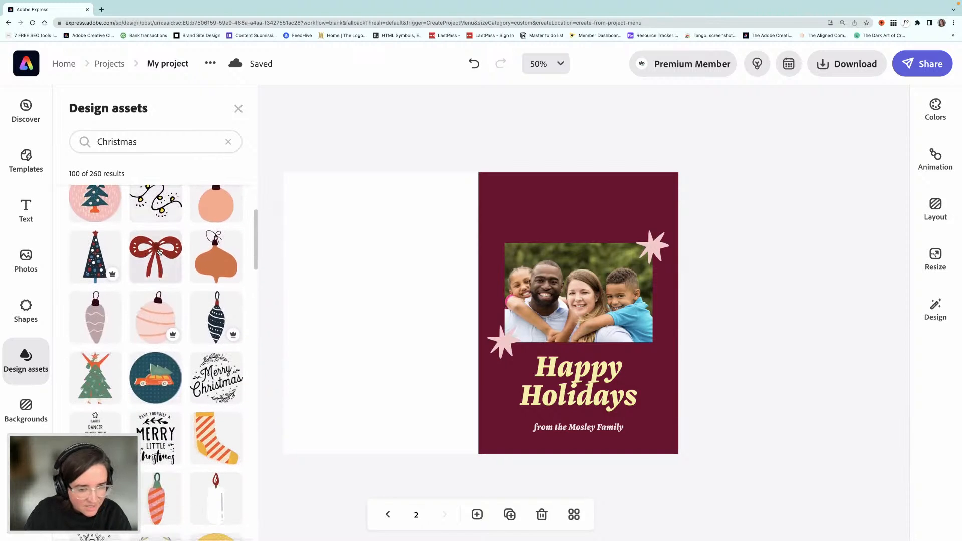
left_click_drag(159, 252, 587, 204)
- Darken the burgundy background panel's fill to #4C031E
left_click(519, 217)
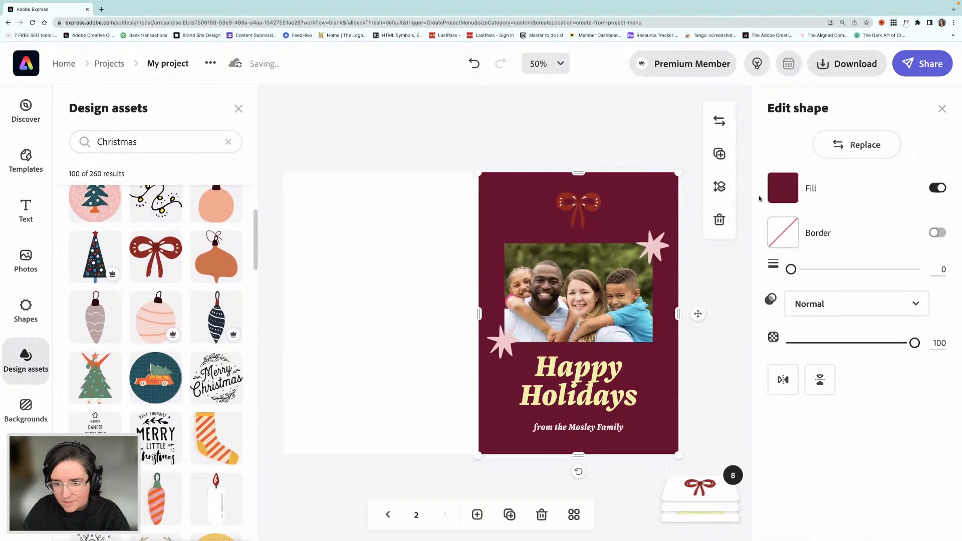
left_click(782, 189)
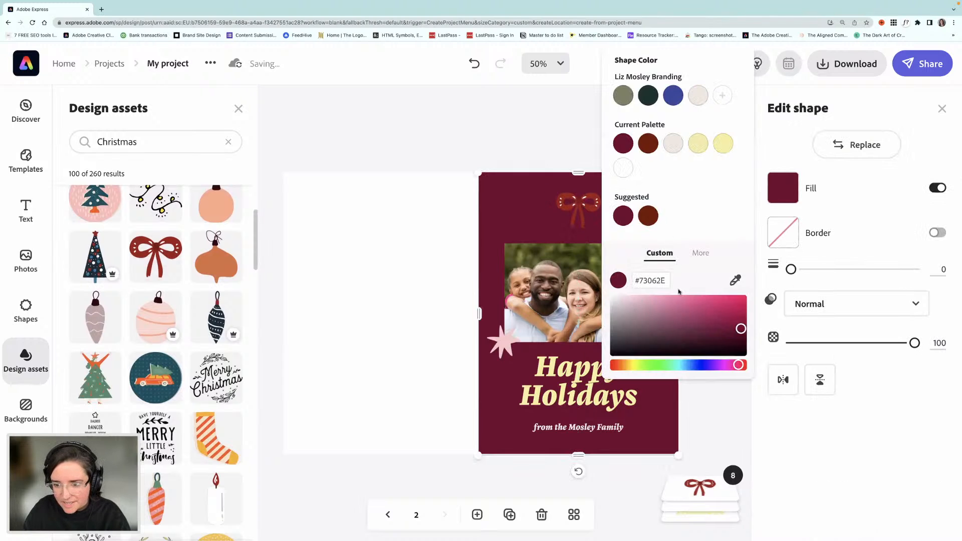
left_click_drag(742, 331, 745, 339)
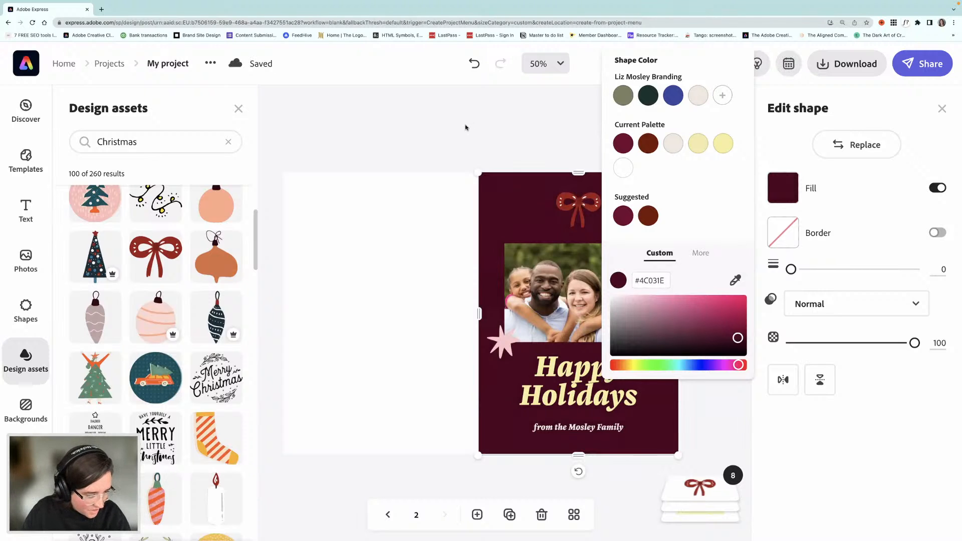
left_click(109, 164)
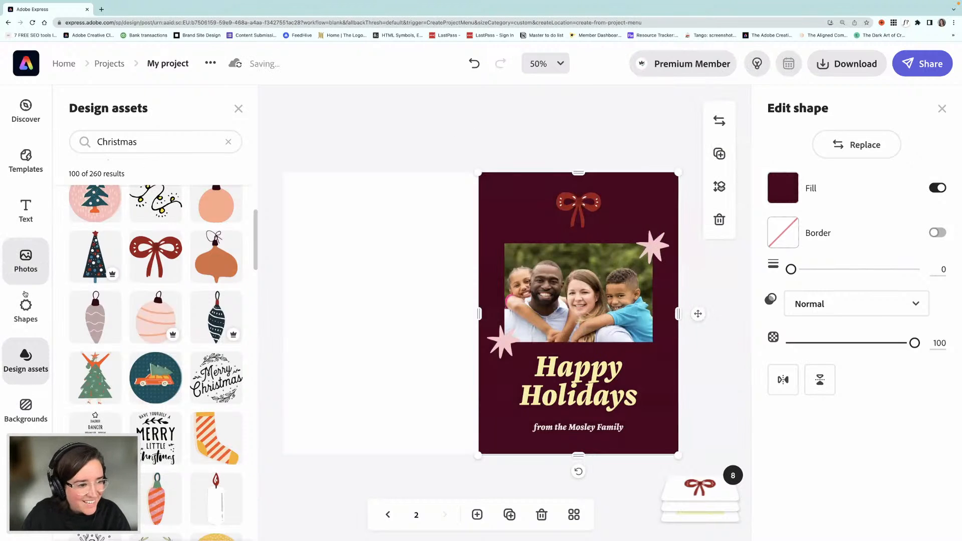
- Search the full shapes library for "Christmas" and add the solid holly leaves with three berries to the page
left_click(27, 311)
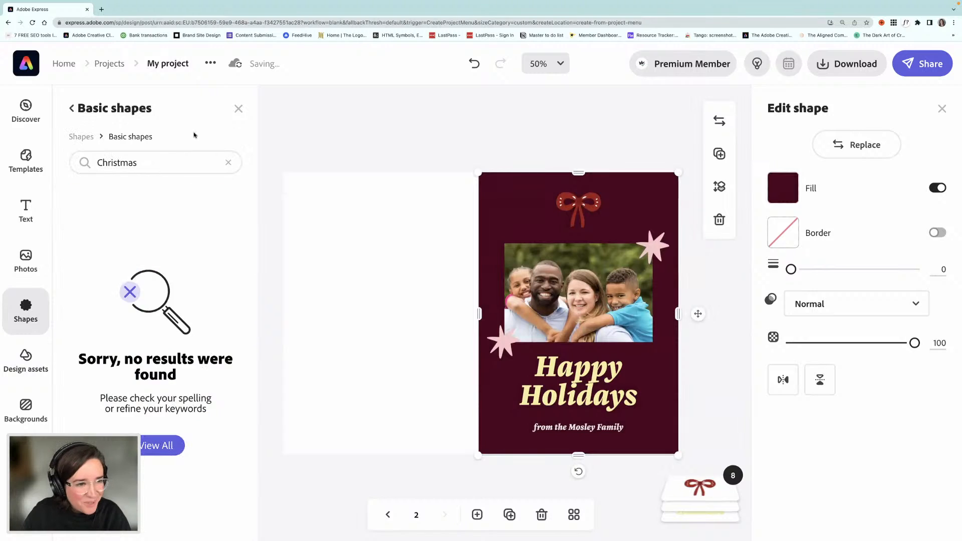
left_click(72, 108)
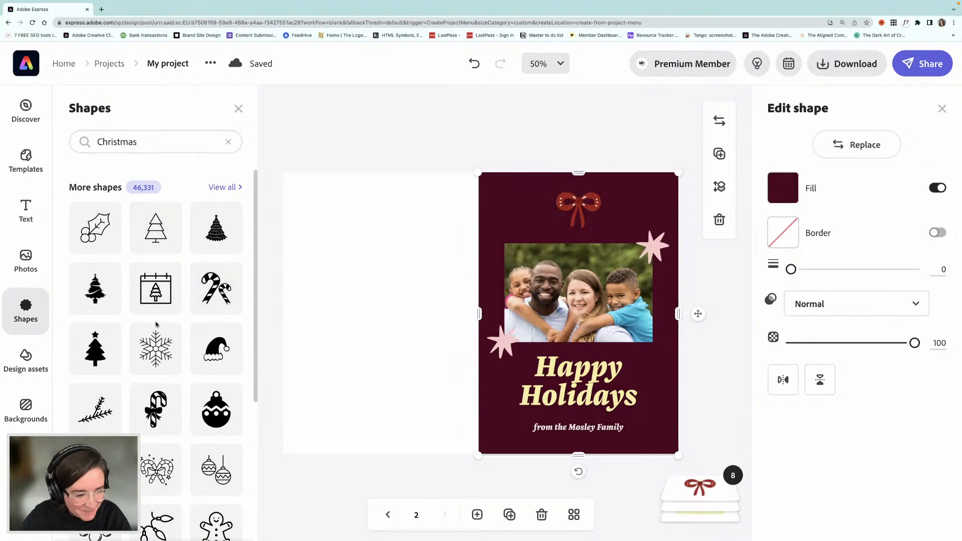
scroll(202, 334, "down", 5)
scroll(202, 334, "down", 10)
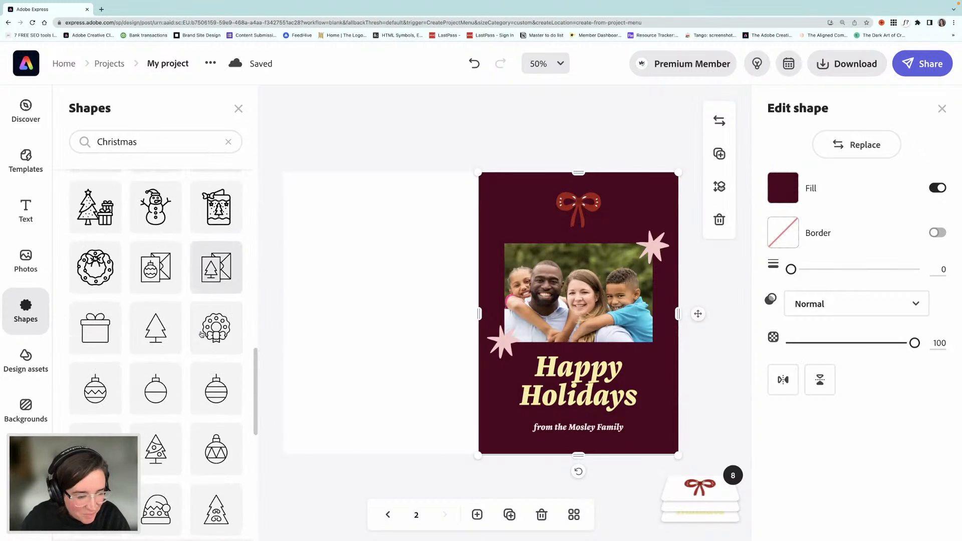
scroll(202, 334, "down", 3)
scroll(202, 334, "up", 10)
scroll(202, 335, "up", 5)
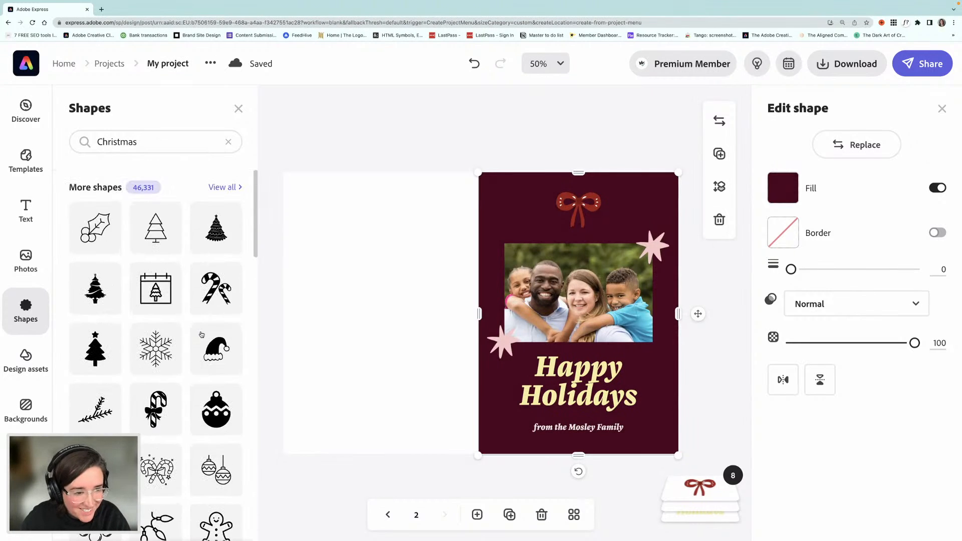
scroll(203, 334, "down", 2)
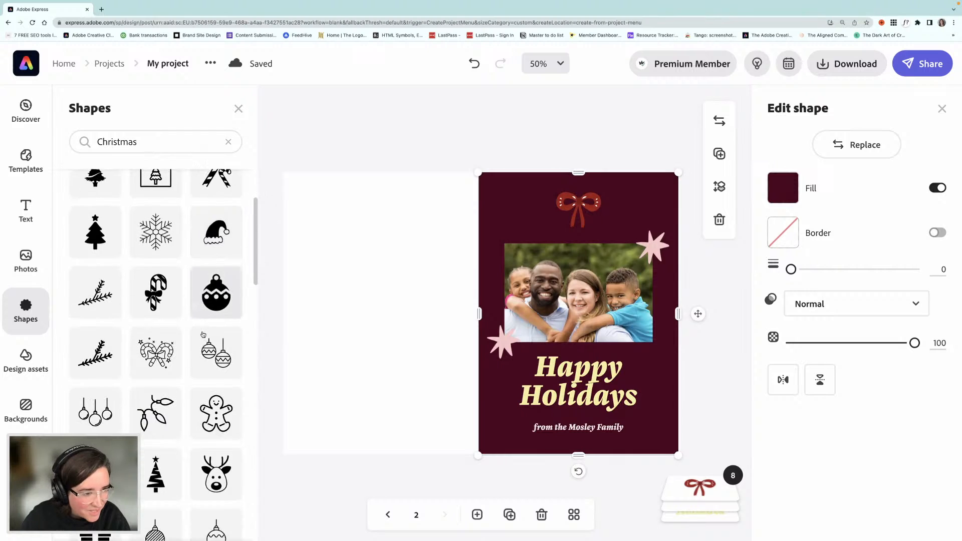
scroll(203, 334, "down", 1)
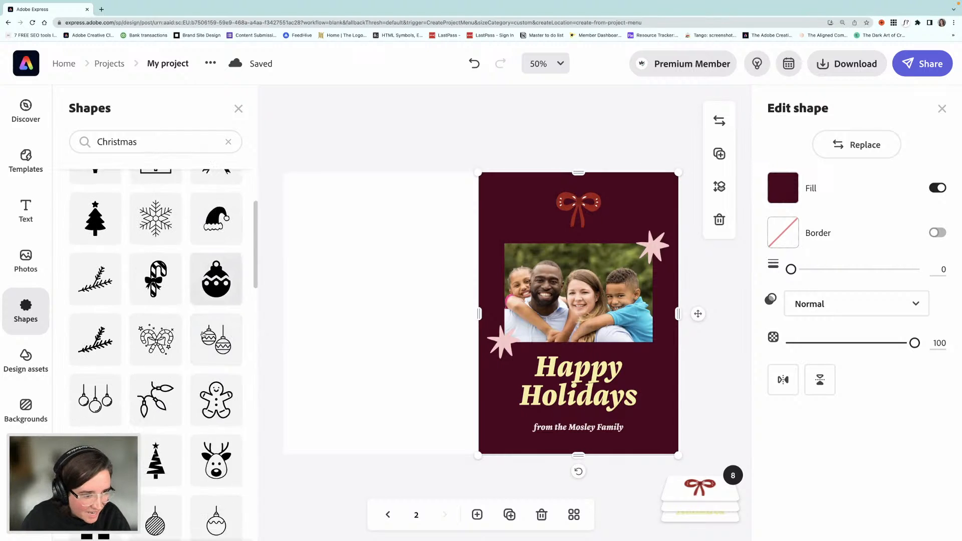
scroll(203, 335, "down", 2)
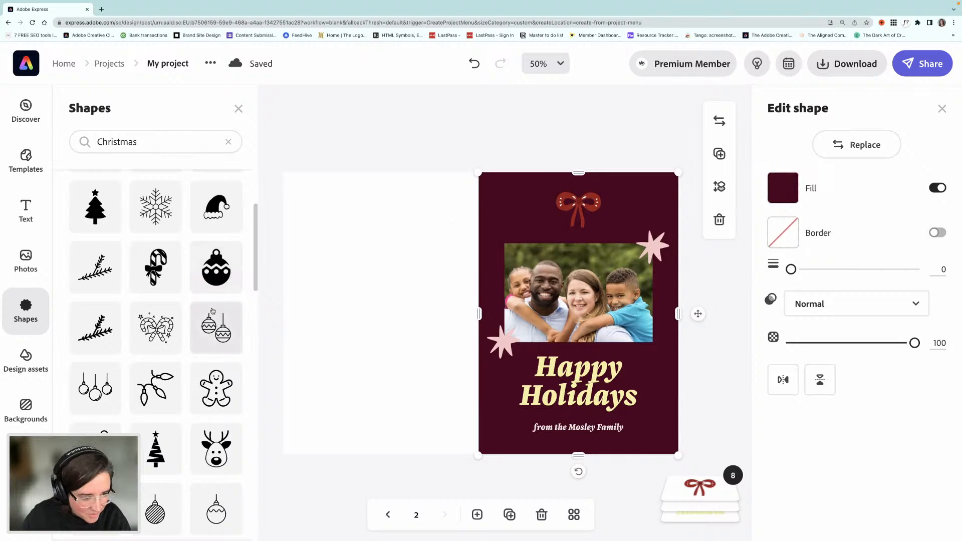
scroll(212, 311, "down", 4)
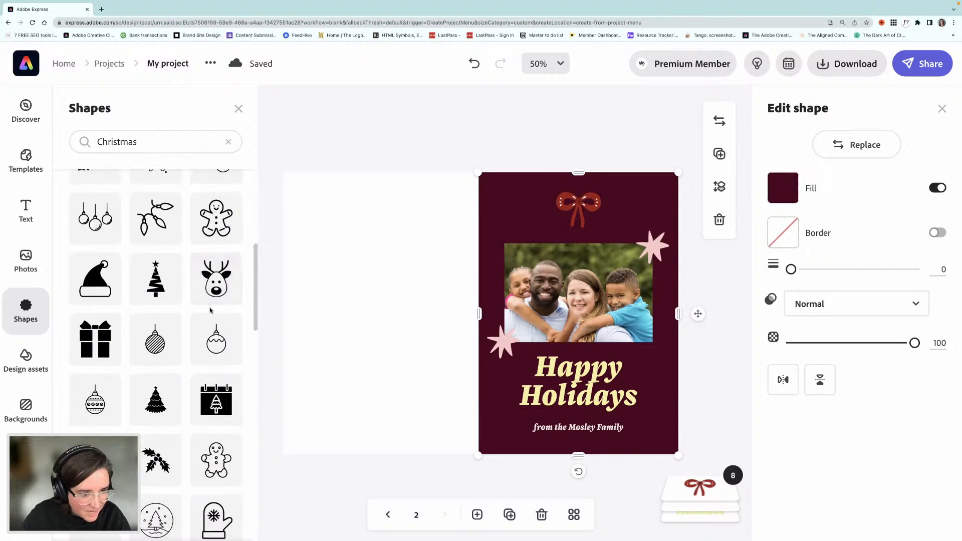
scroll(210, 310, "down", 3)
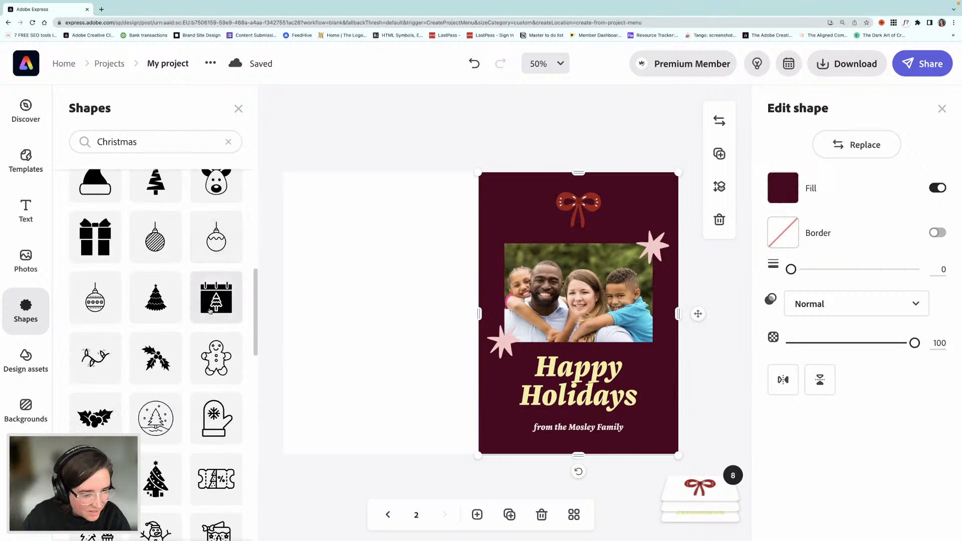
scroll(213, 301, "down", 2)
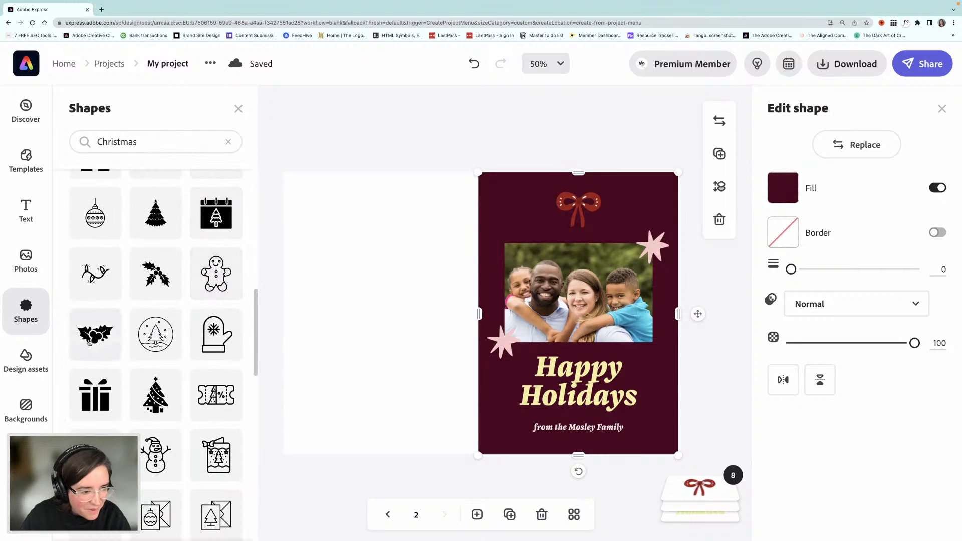
left_click(89, 343)
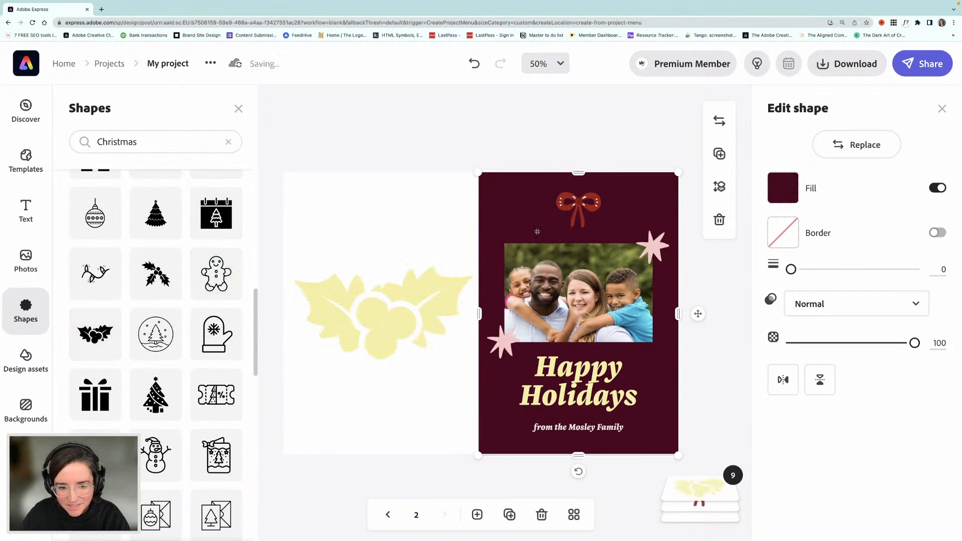
- Delete the red bow and put the holly, scaled down to a small ornament, in its place centered above the family photo
left_click(585, 215)
key("Delete")
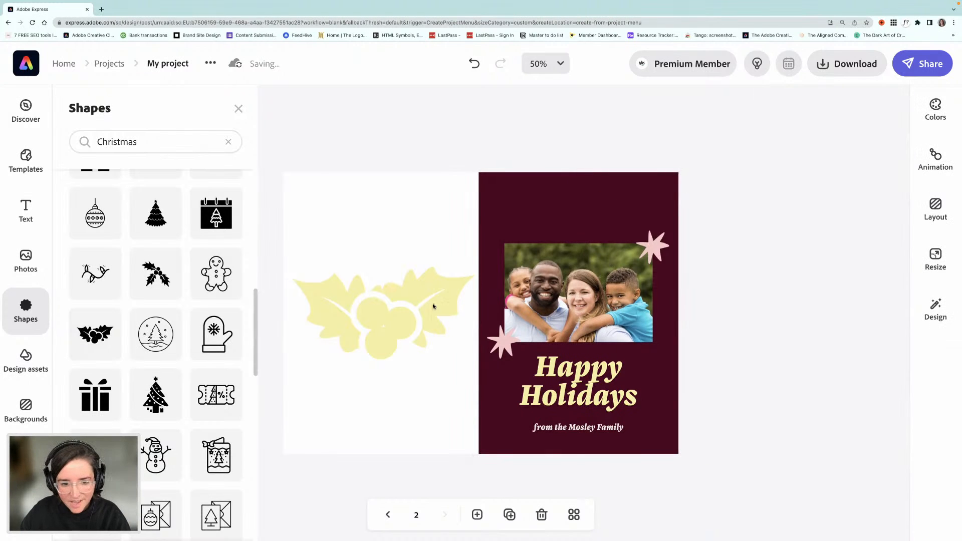
left_click_drag(393, 326, 601, 233)
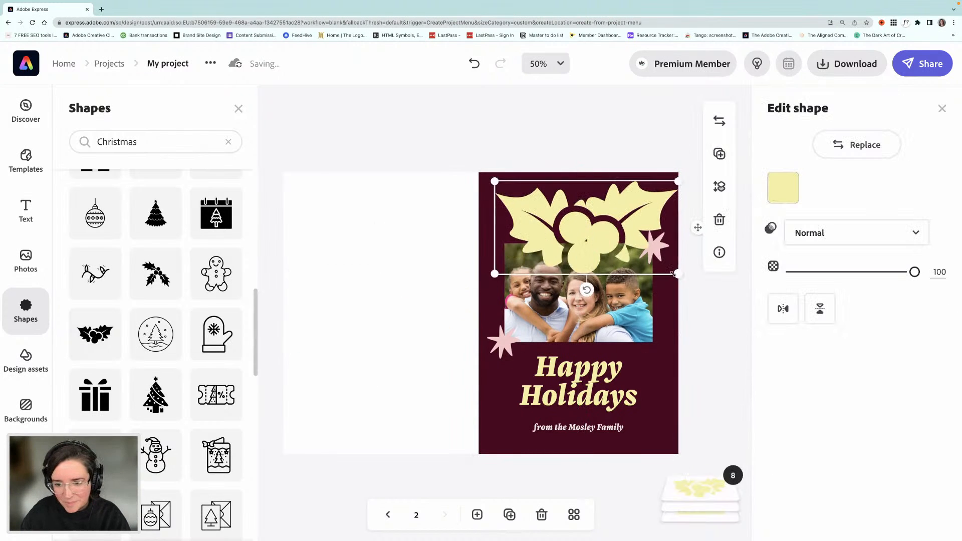
left_click_drag(678, 274, 584, 209)
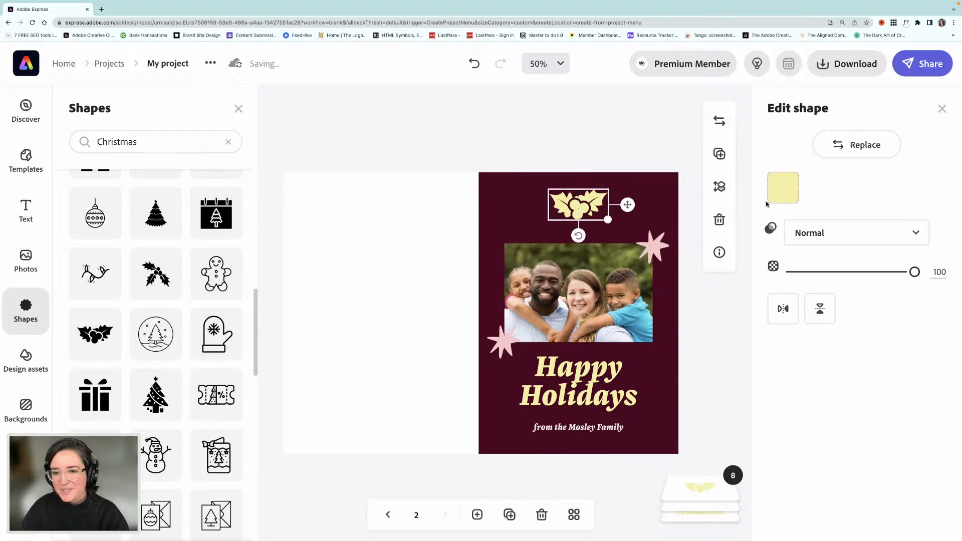
- Recolor the holly shape to the muted green #8DBC88 and deselect it
left_click(783, 194)
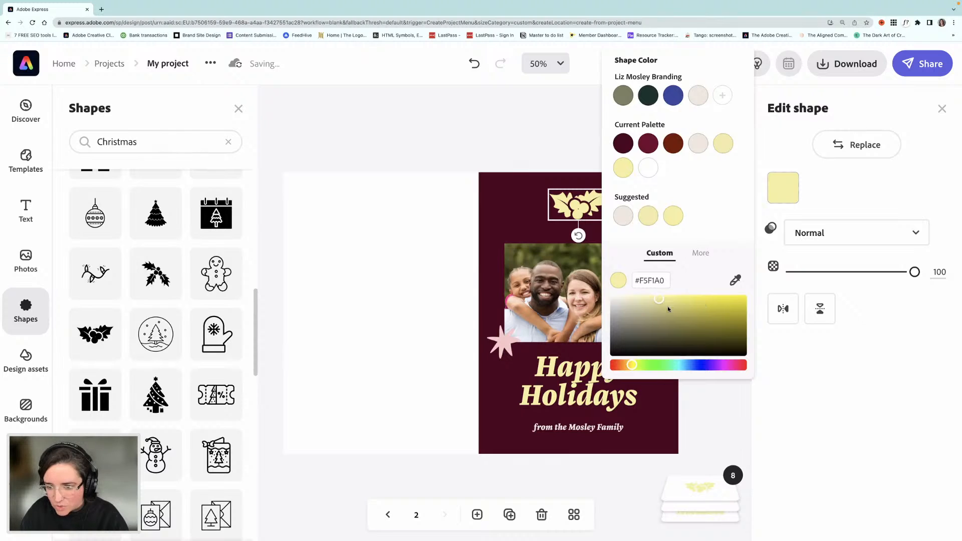
left_click_drag(633, 365, 654, 366)
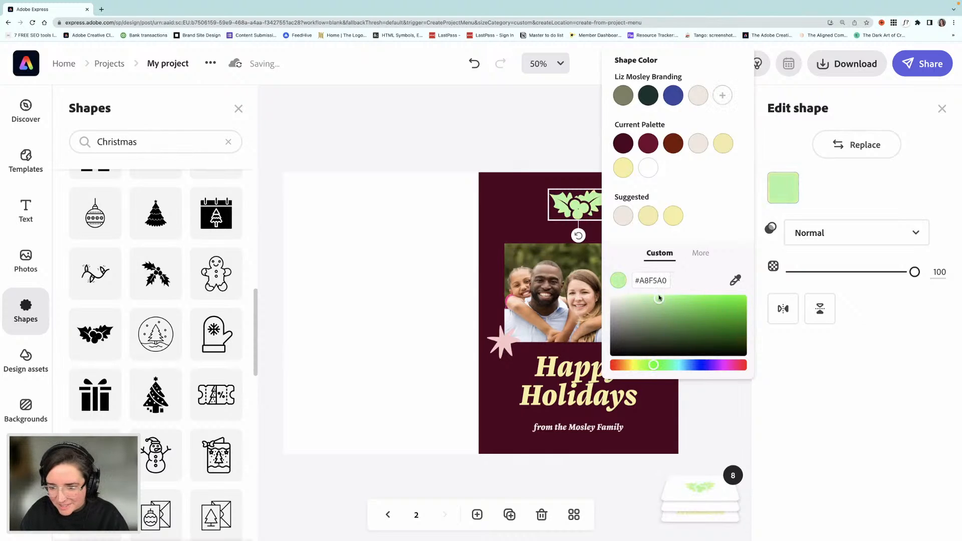
left_click_drag(662, 300, 649, 312)
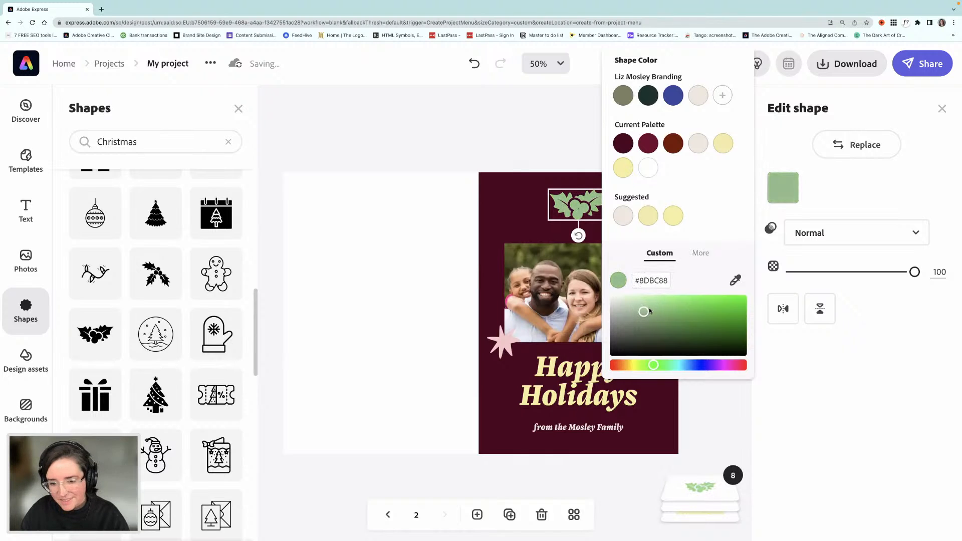
left_click(501, 144)
left_click(503, 151)
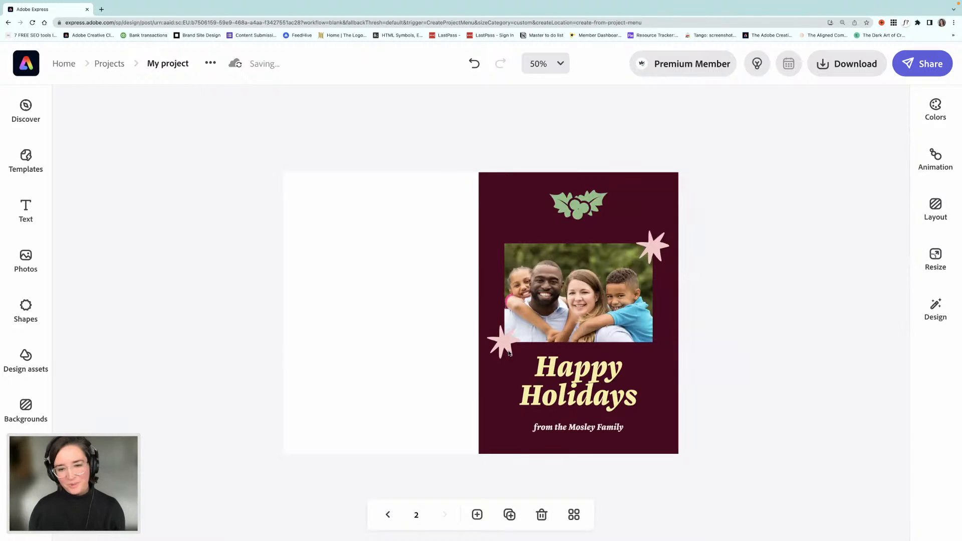
- Review the illustrated cover on page 1 and return to the family photo page
left_click(385, 515)
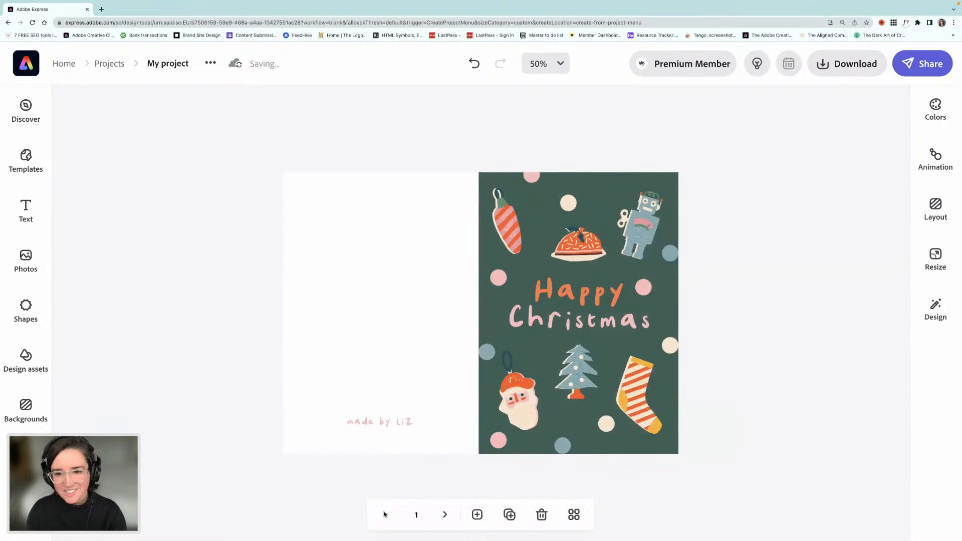
left_click(444, 514)
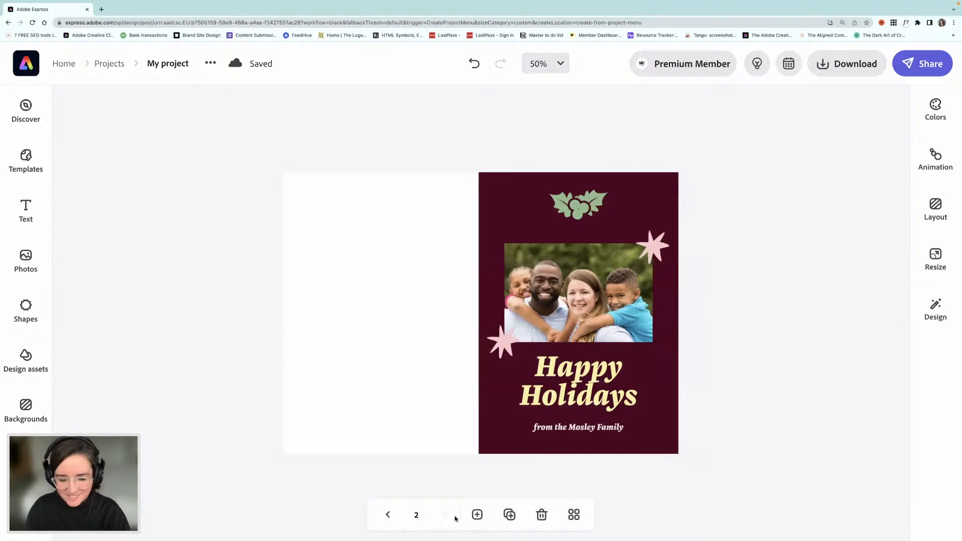
- Add a blank third page at the same size as the current page
mouse_move(454, 527)
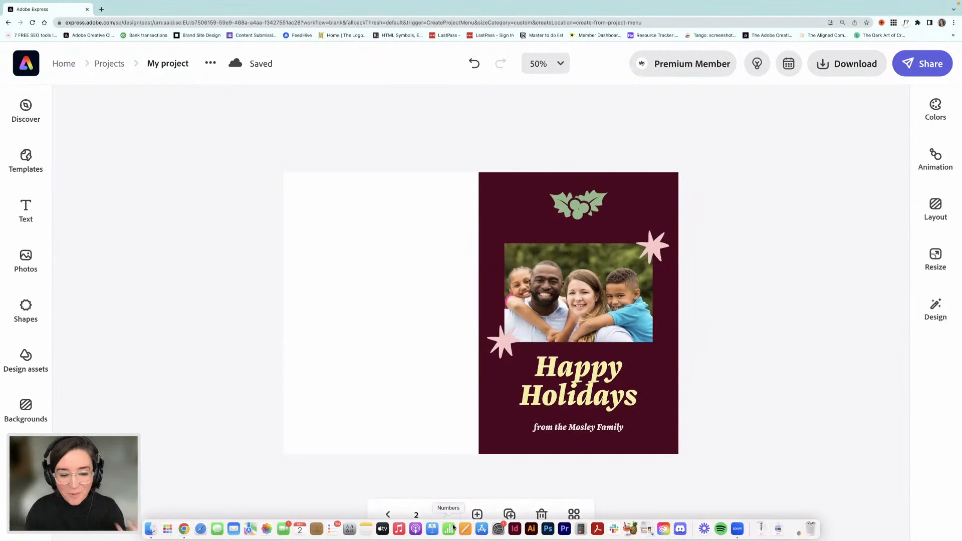
left_click(478, 514)
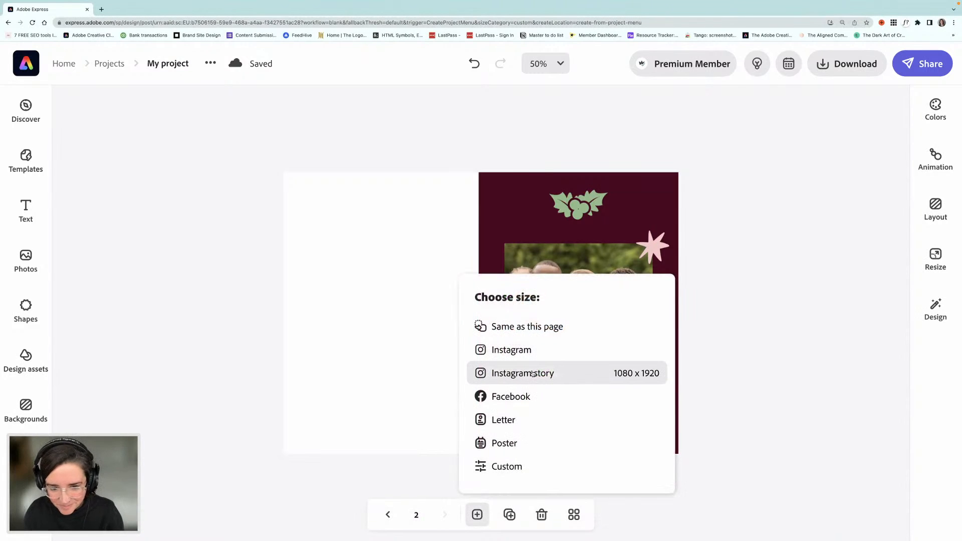
left_click(523, 350)
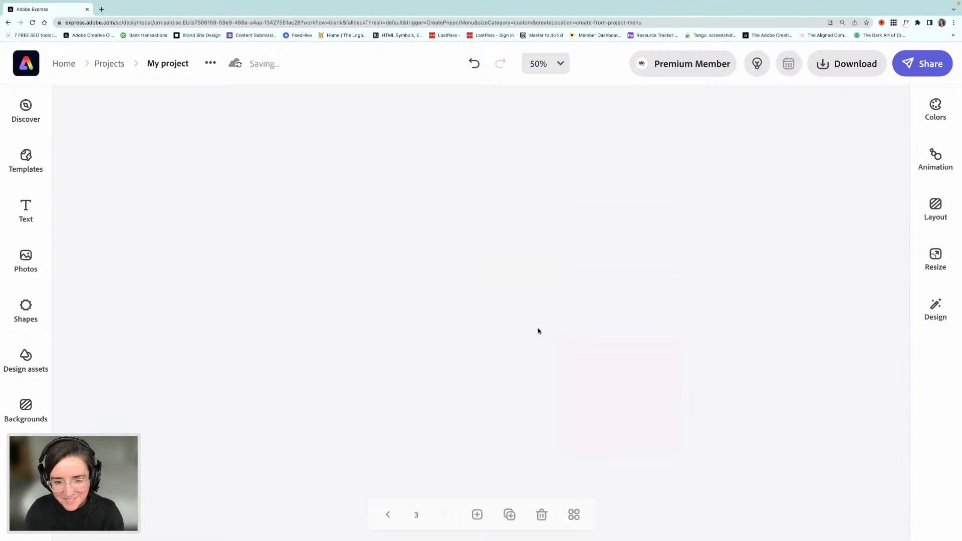
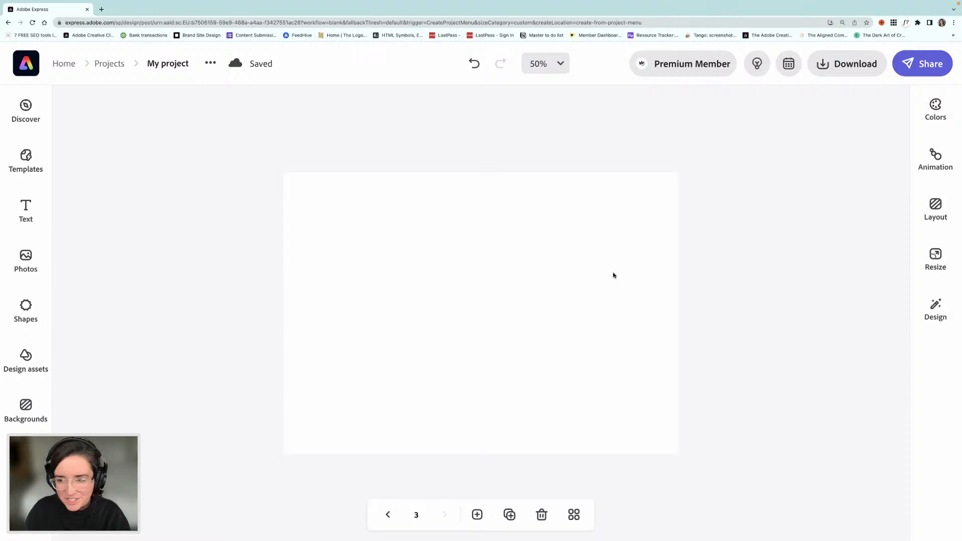
- Clear the shape search and insert a basic square on the blank third page
left_click(19, 307)
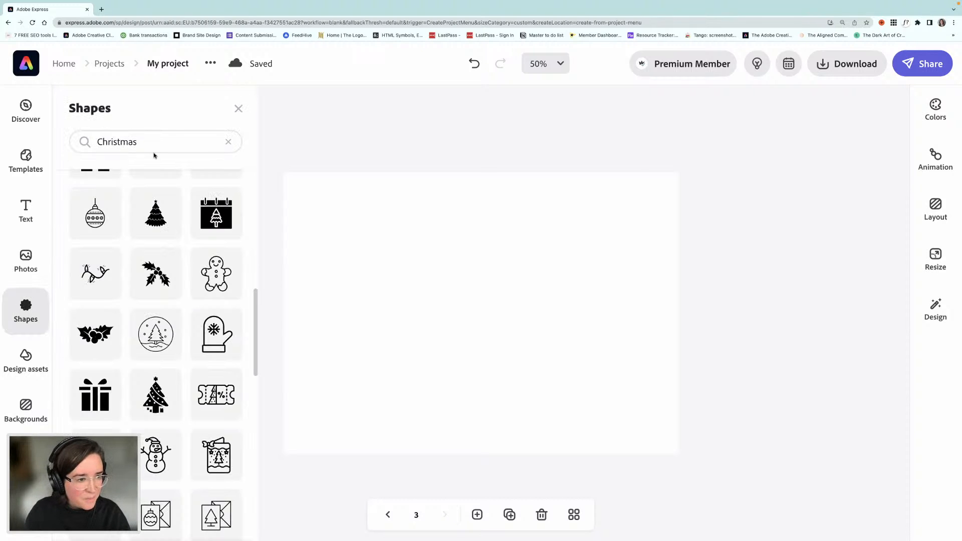
left_click(227, 142)
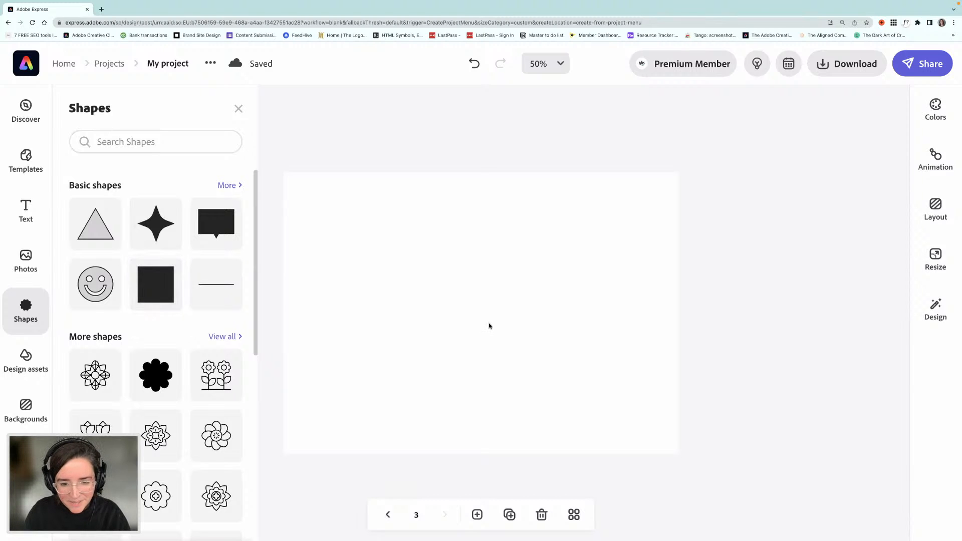
left_click(157, 287)
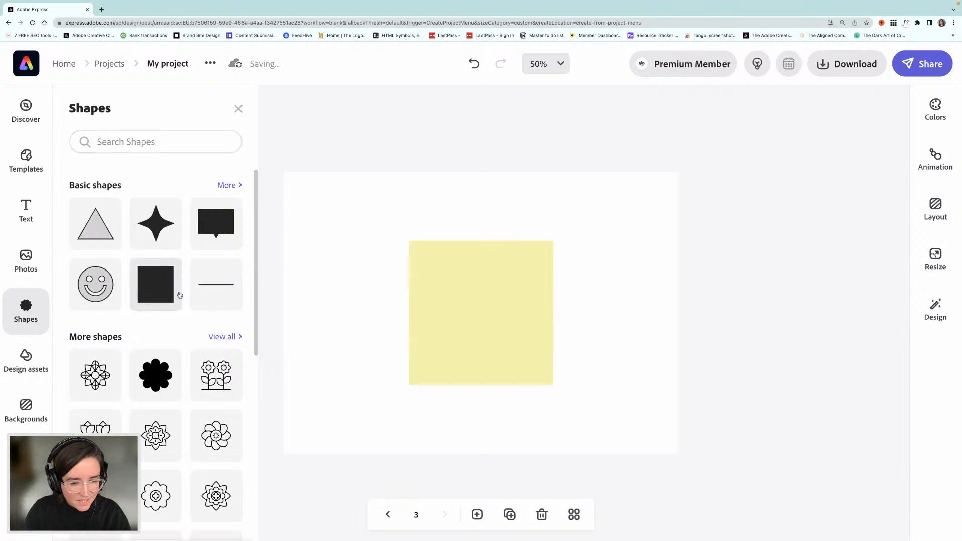
- Move and stretch the yellow square so it covers the whole third page, and deselect it
left_click(496, 322)
left_click_drag(496, 322, 604, 255)
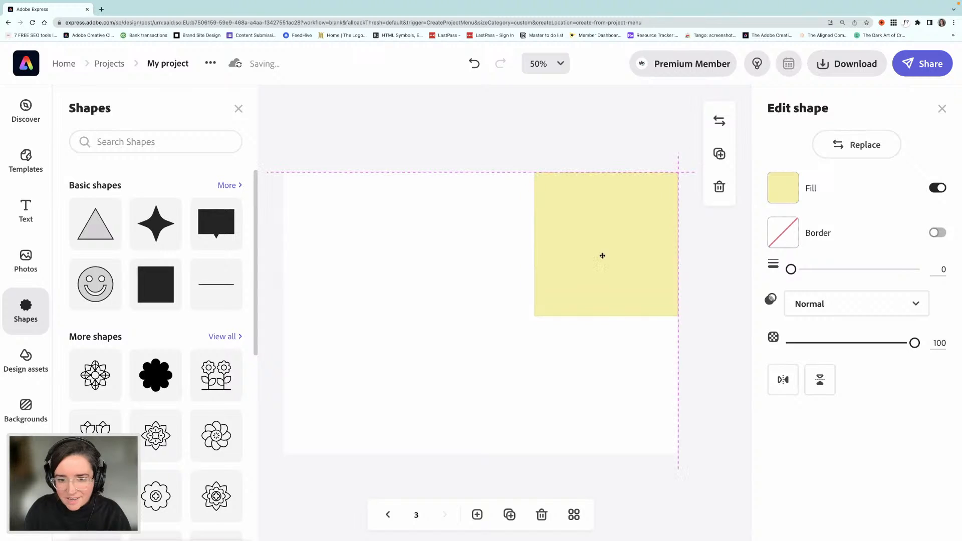
left_click_drag(535, 244, 282, 244)
left_click_drag(481, 321, 480, 457)
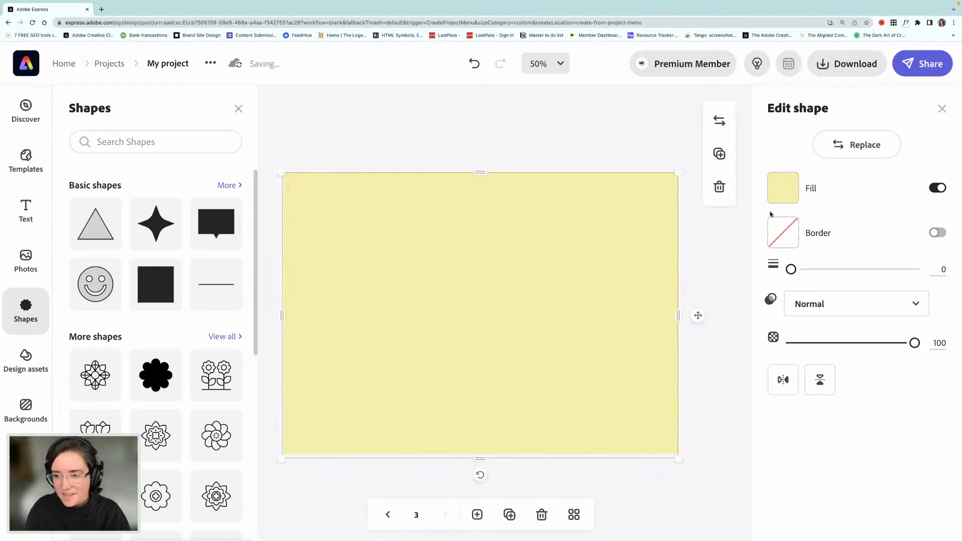
left_click(744, 180)
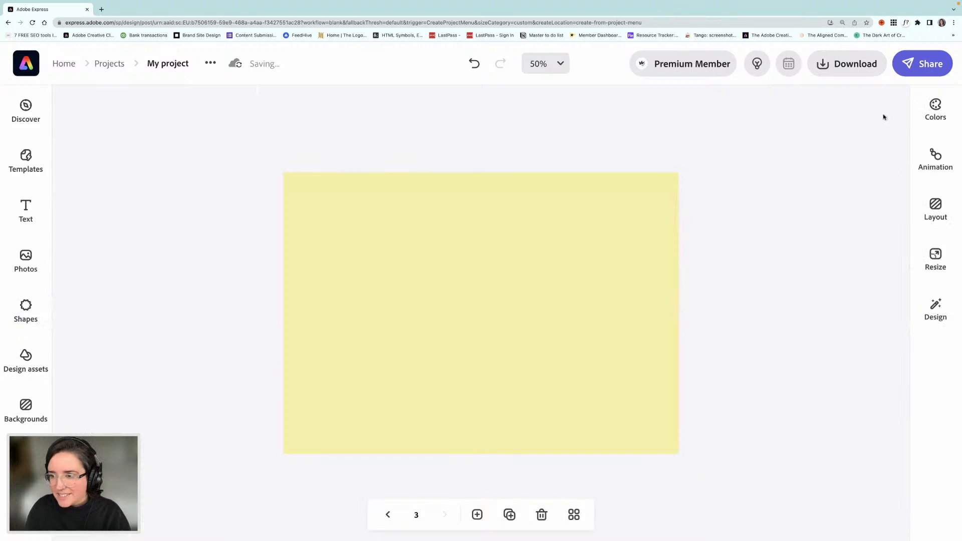
- Recolor the full-page rectangle's fill to the bright red #FB0108
left_click(935, 108)
scroll(826, 373, "down", 5)
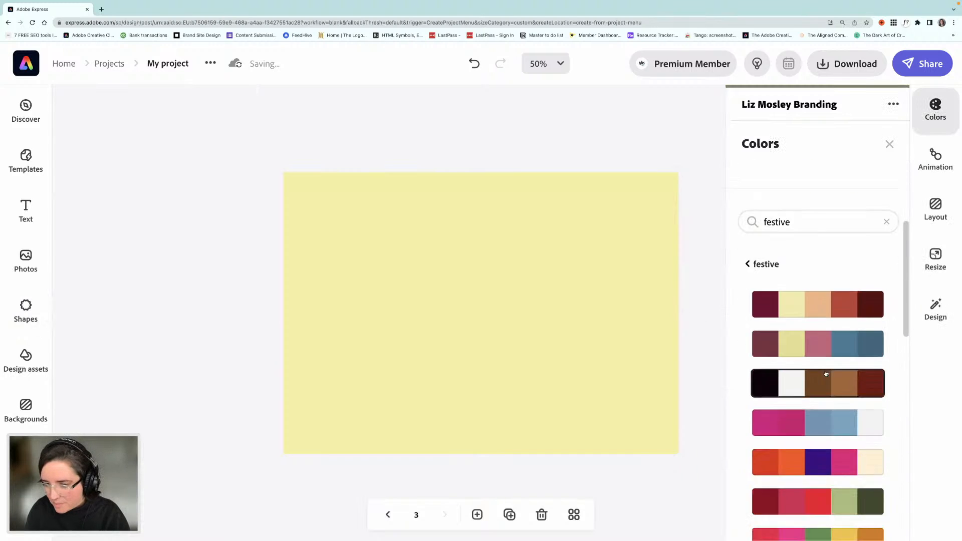
scroll(826, 373, "down", 1)
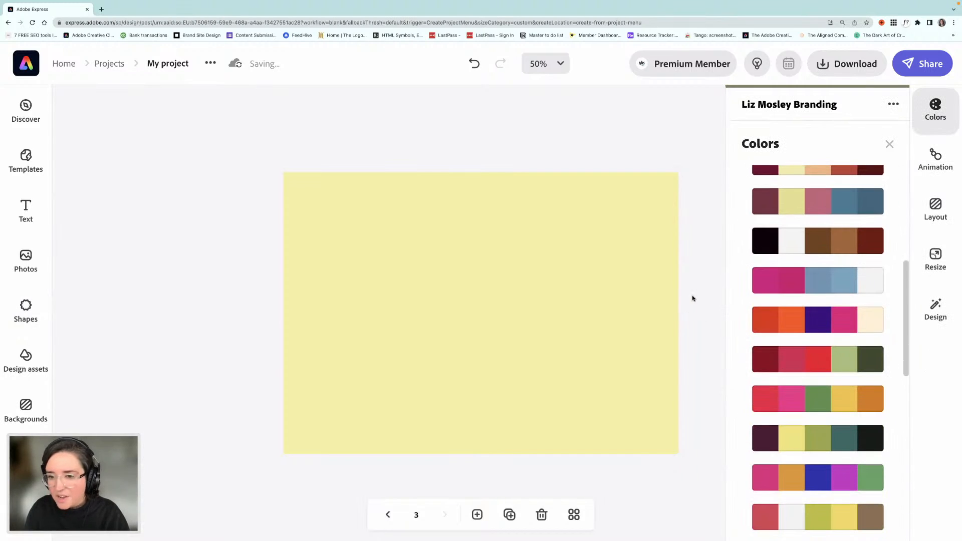
left_click(634, 300)
left_click(779, 190)
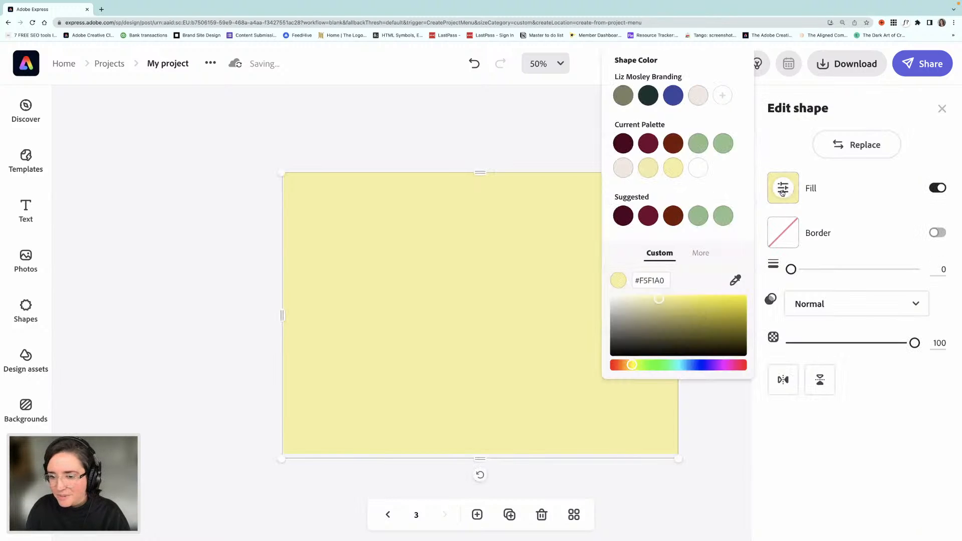
left_click_drag(696, 366, 746, 365)
left_click(738, 303)
mouse_move(747, 288)
left_mouse_down()
mouse_move(746, 310)
mouse_move(752, 298)
left_mouse_up()
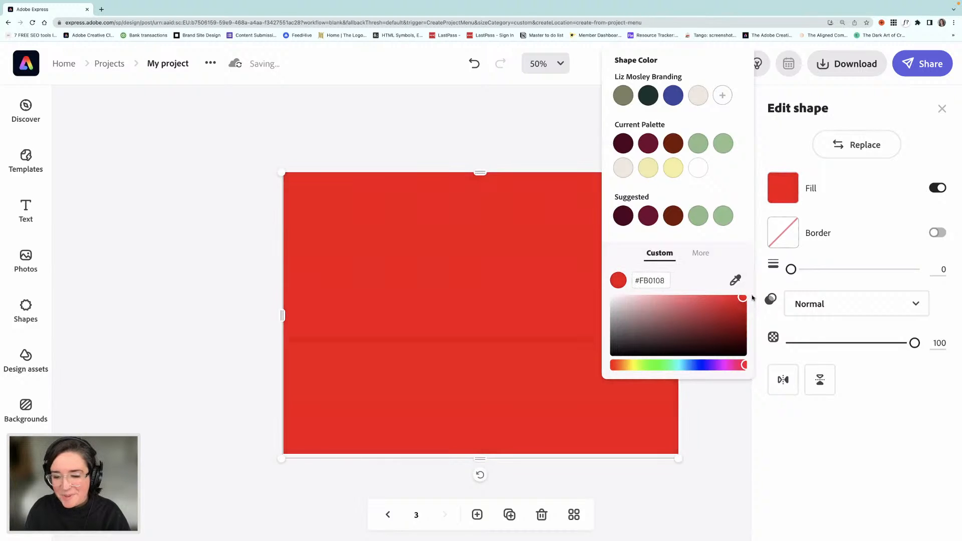
left_click(463, 145)
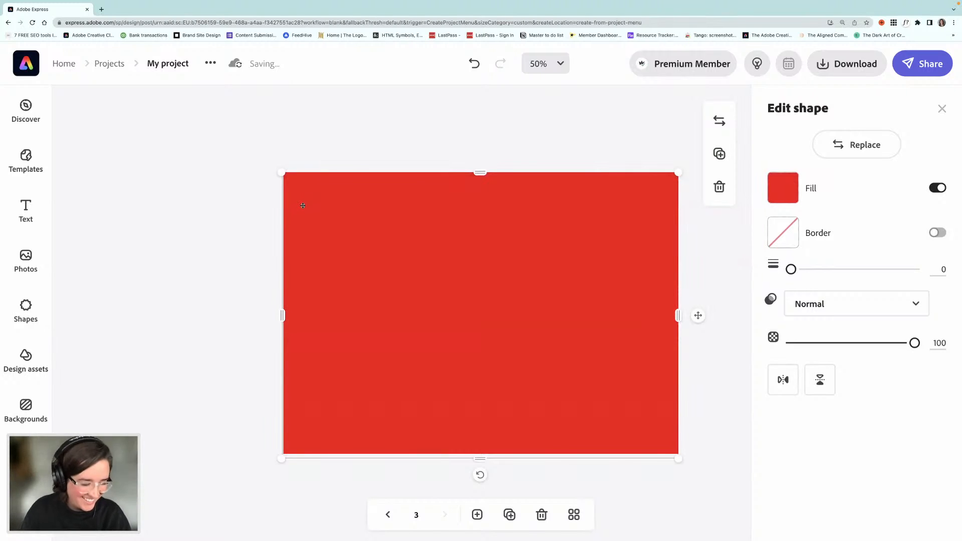
- Browse the social text designs, and add a plain text box reading "FESTIVE" on the red page
left_click(27, 208)
scroll(193, 334, "down", 12)
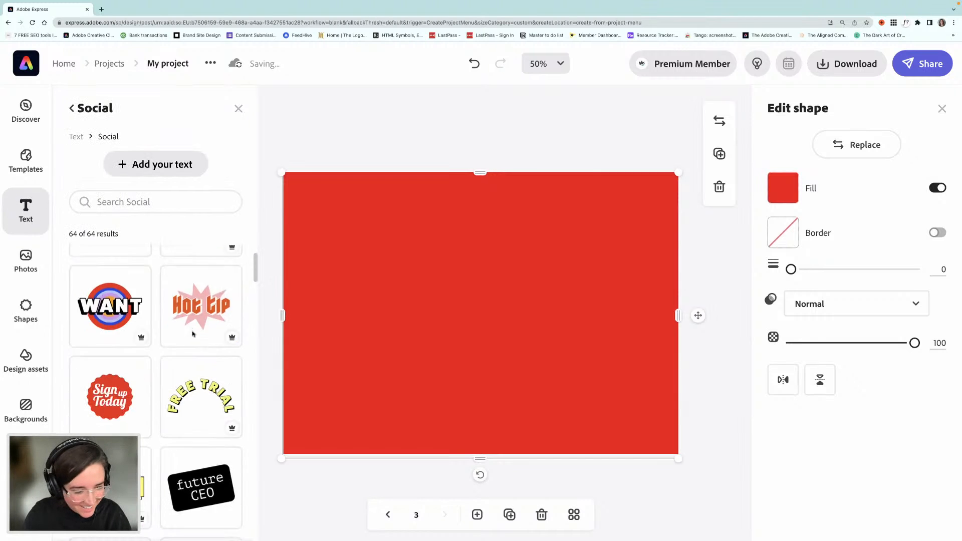
scroll(193, 334, "down", 10)
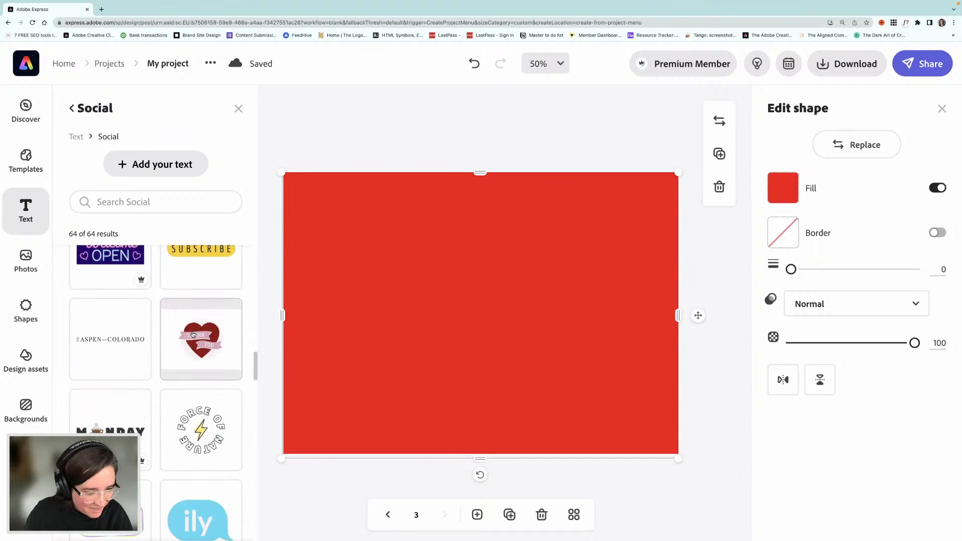
scroll(193, 334, "down", 4)
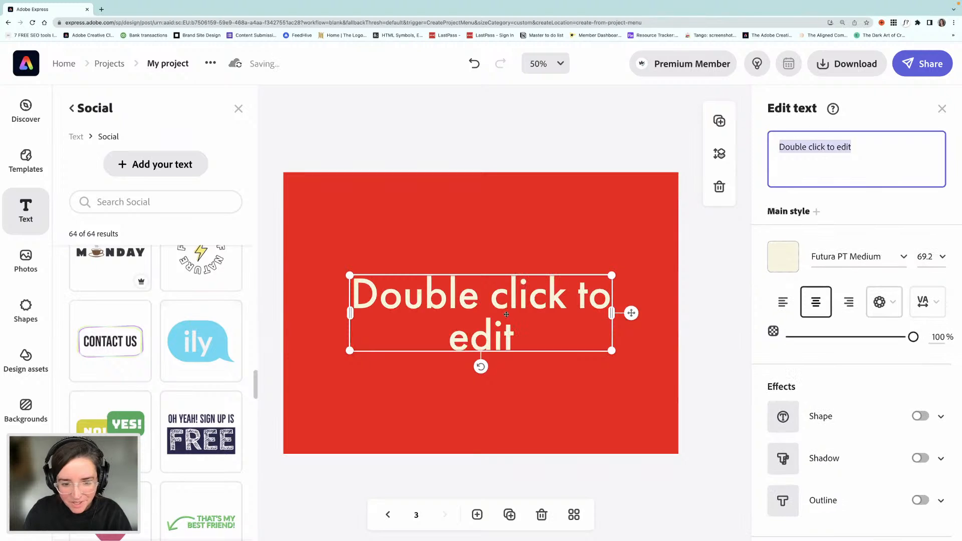
type("FESTIVE")
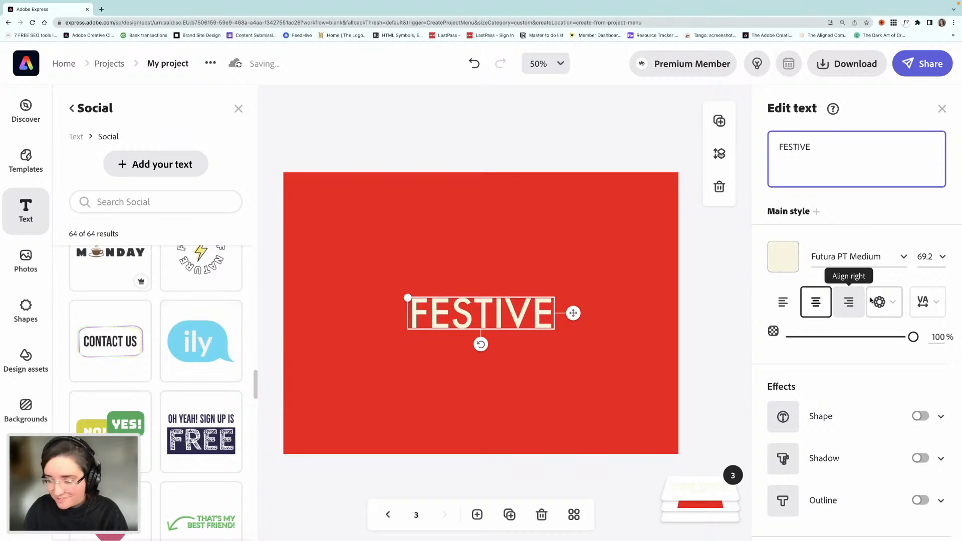
- Change the font of the FESTIVE text to Brevia ExtraBlack
left_click(905, 258)
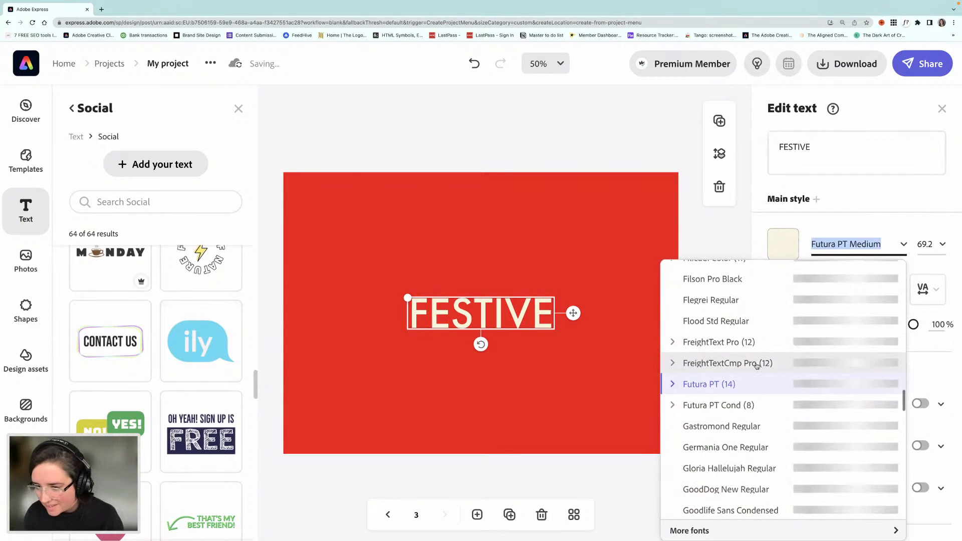
scroll(770, 385, "up", 5)
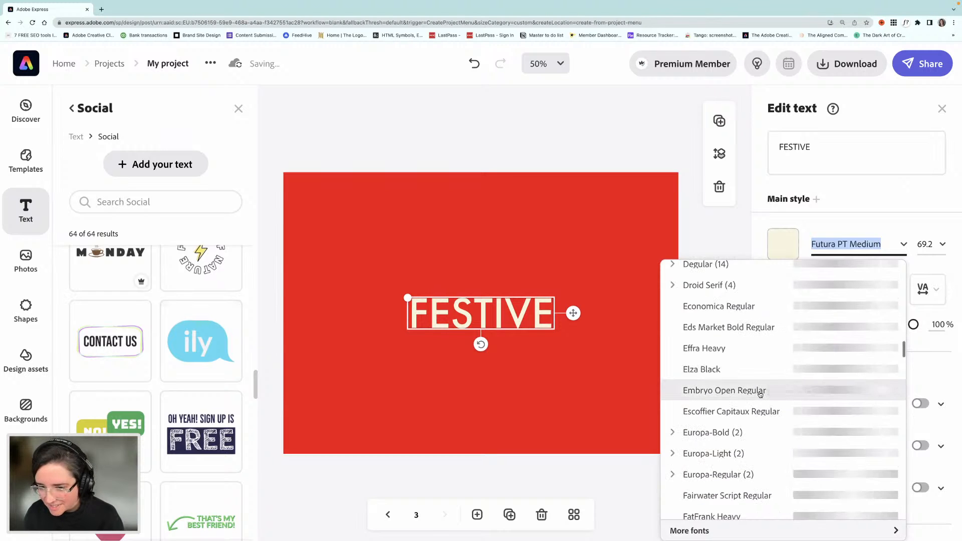
scroll(761, 395, "down", 2)
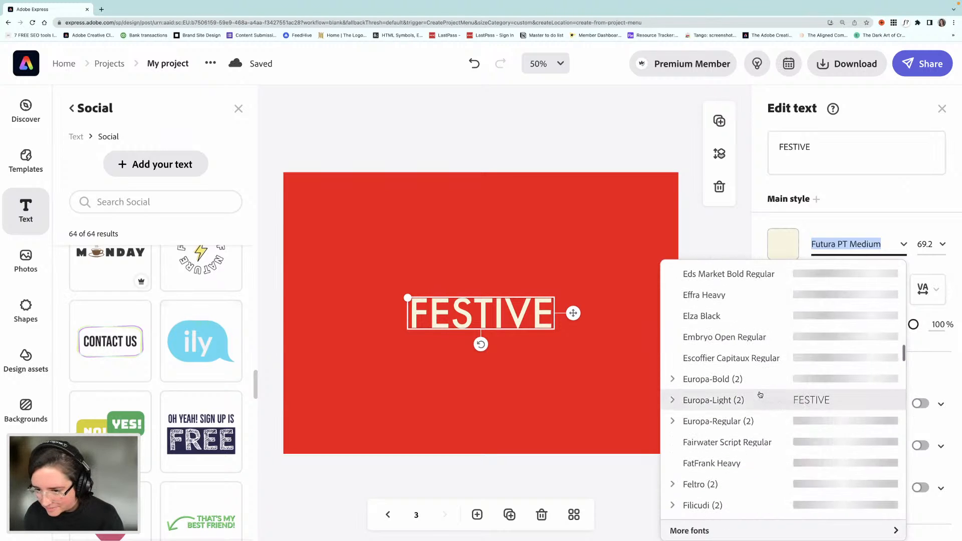
scroll(760, 395, "up", 10)
scroll(761, 394, "down", 2)
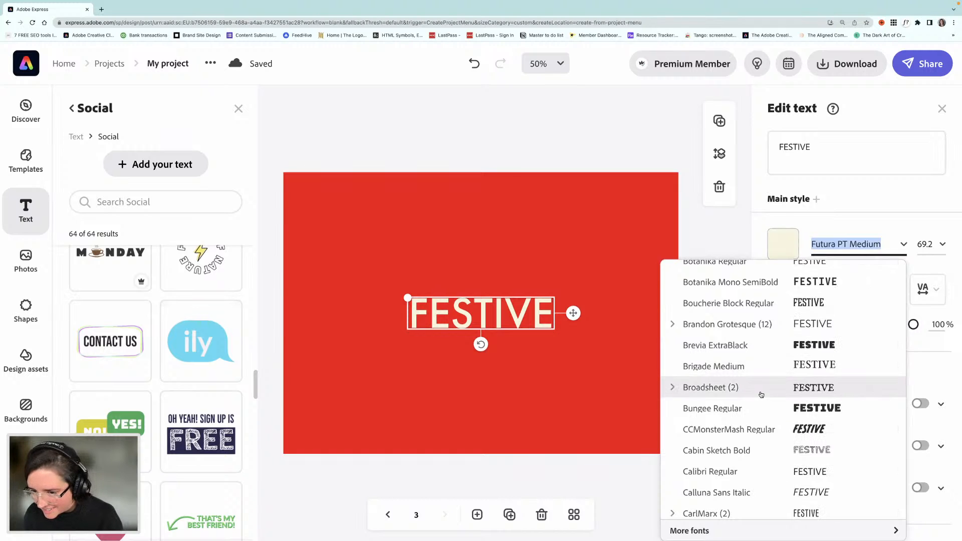
scroll(763, 412, "up", 2)
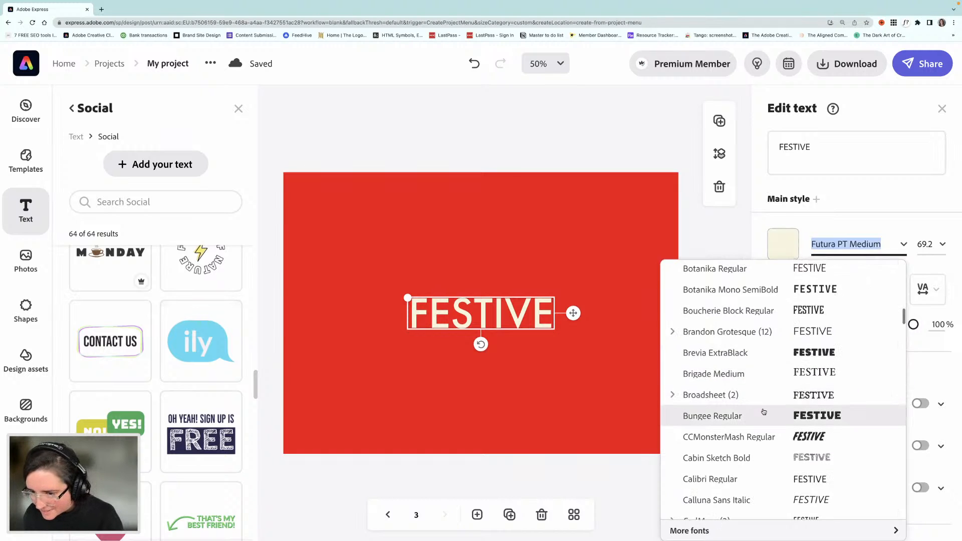
left_click(763, 385)
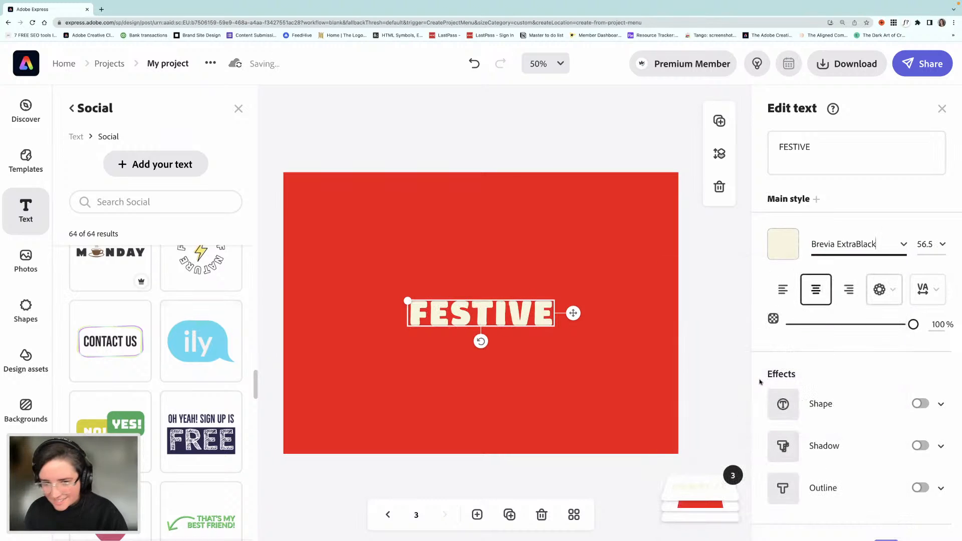
- Enlarge the FESTIVE text to size 101 and place it near the page's top-right corner
left_click_drag(406, 301, 296, 276)
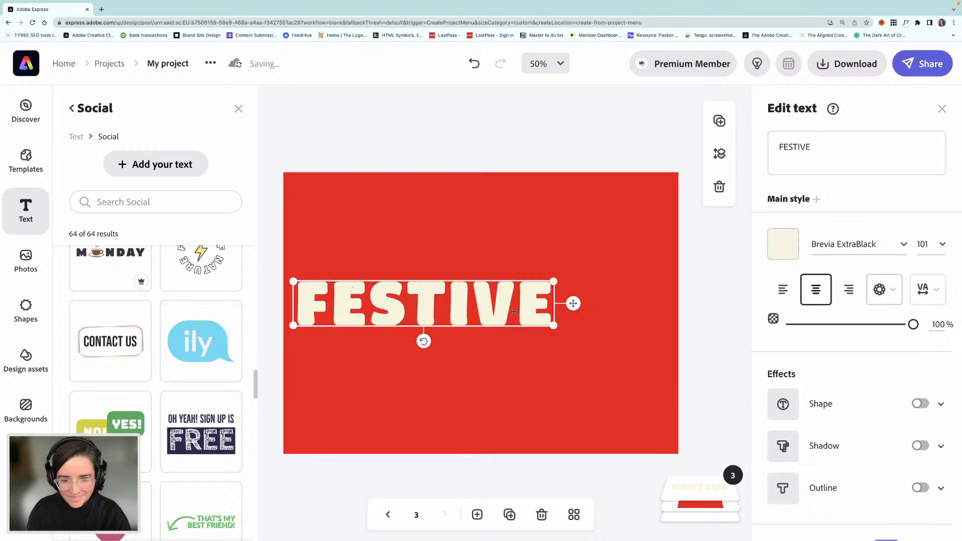
left_click_drag(493, 313, 603, 219)
left_click_drag(580, 274, 580, 273)
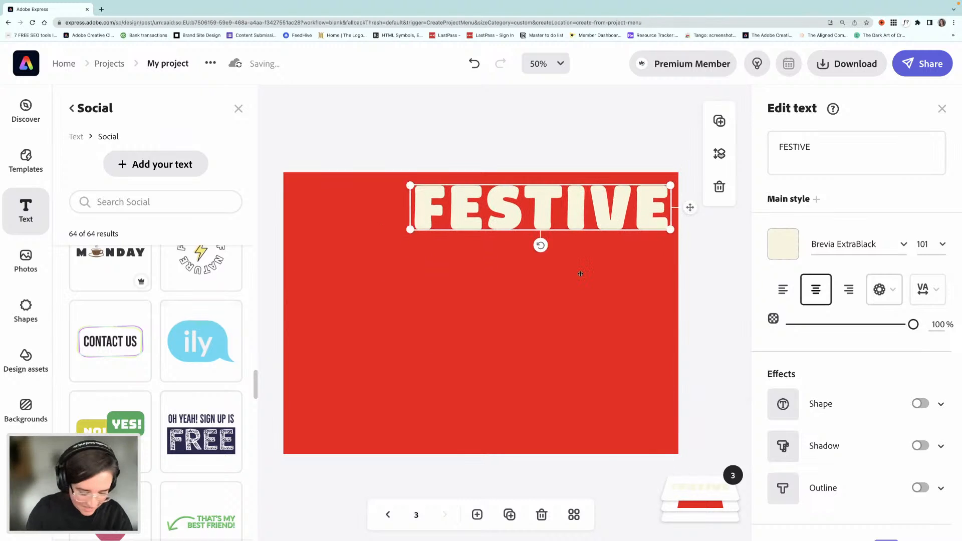
- Duplicate FESTIVE onto a second row running off the page's right edge, with a smaller copy below it
key("super+d")
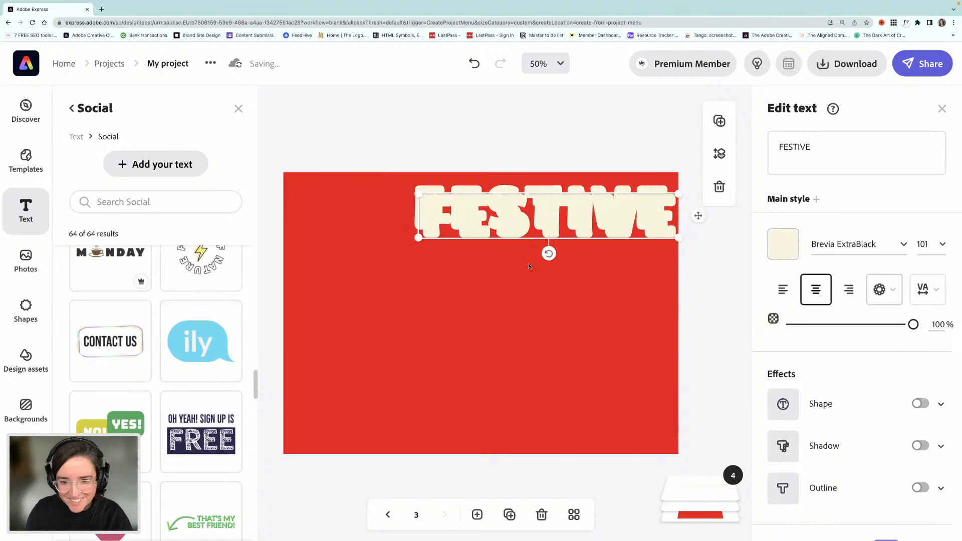
left_click_drag(516, 217, 613, 279)
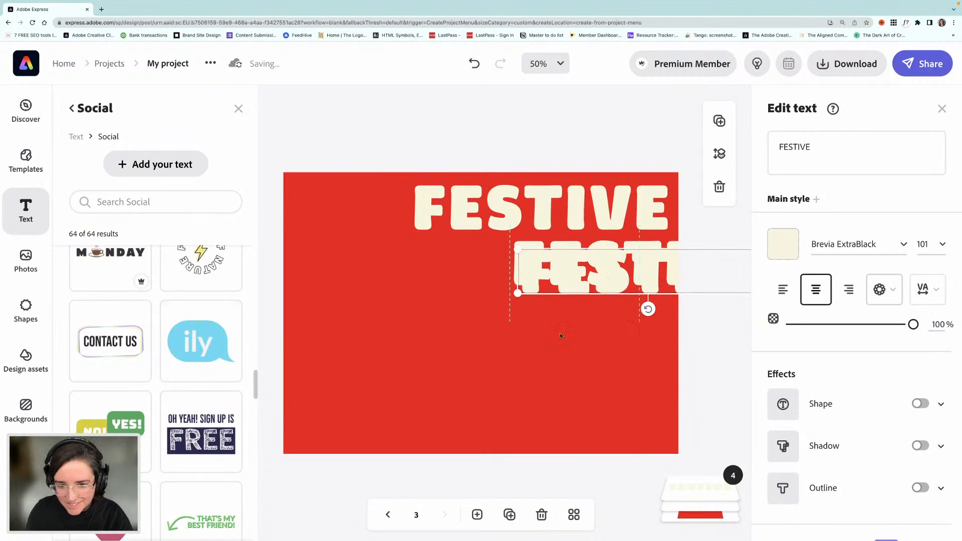
left_click_drag(560, 335, 560, 335)
left_click_drag(720, 347, 518, 367)
- Change another small FESTIVE copy to "FUN", enlarge it to size 99.2 and place it on the fourth row by the page's right edge
key("super+v")
double_click(803, 147)
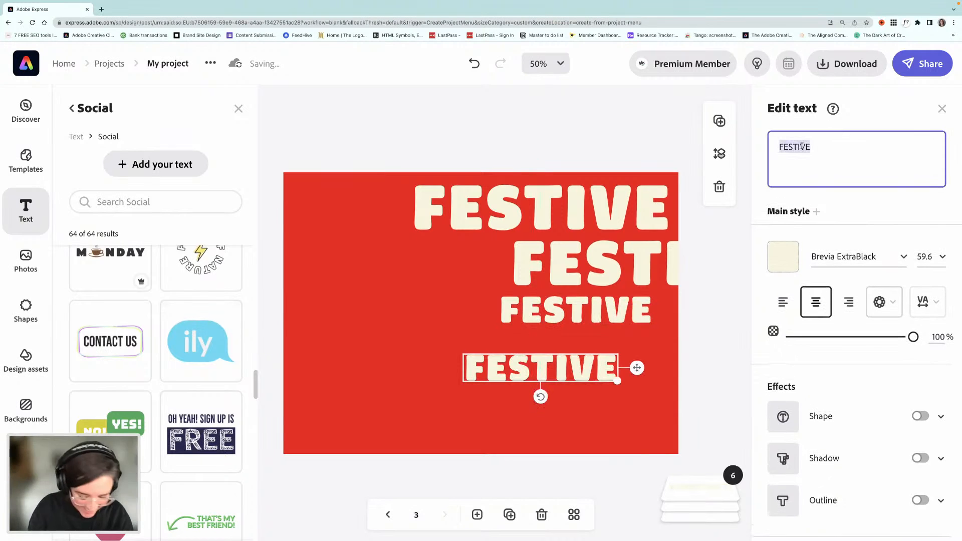
type("FUN")
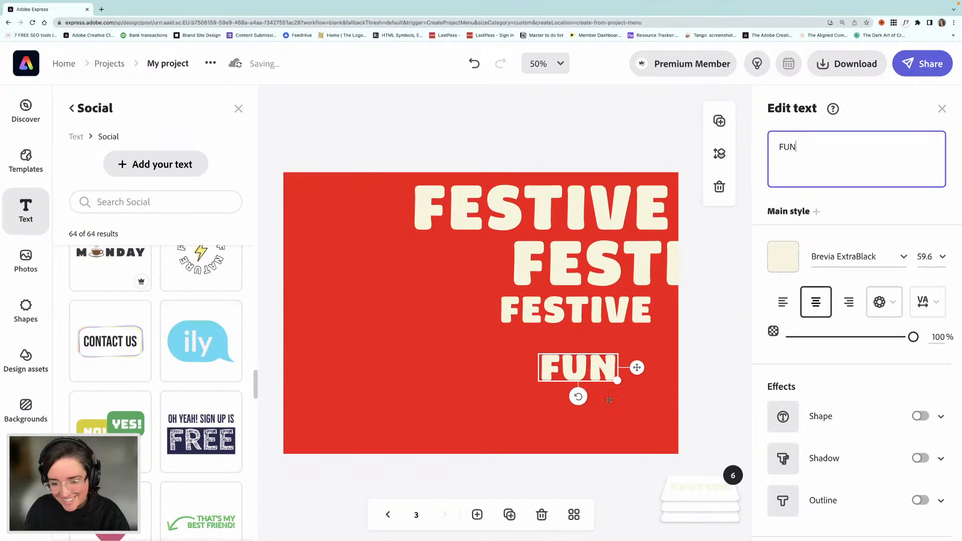
left_click_drag(656, 413, 664, 416)
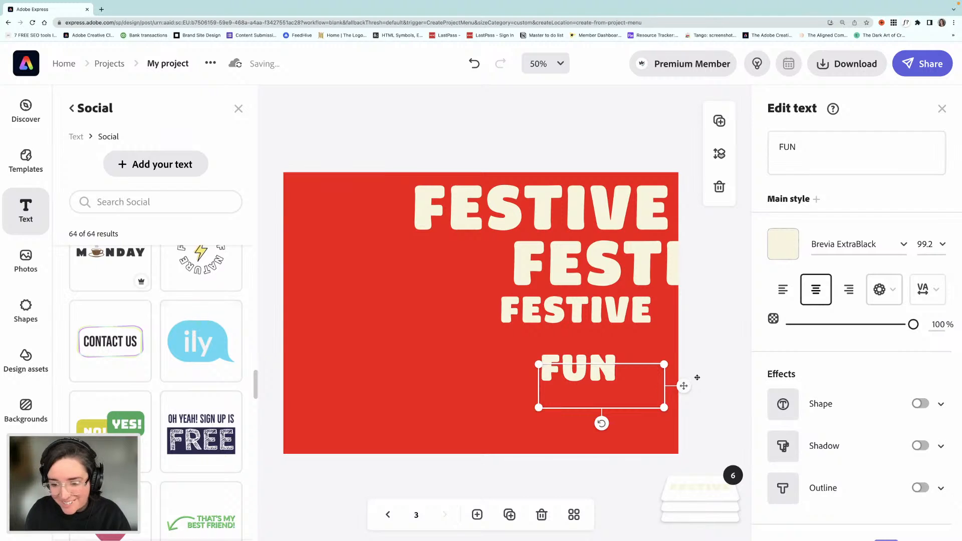
left_click_drag(605, 383, 608, 351)
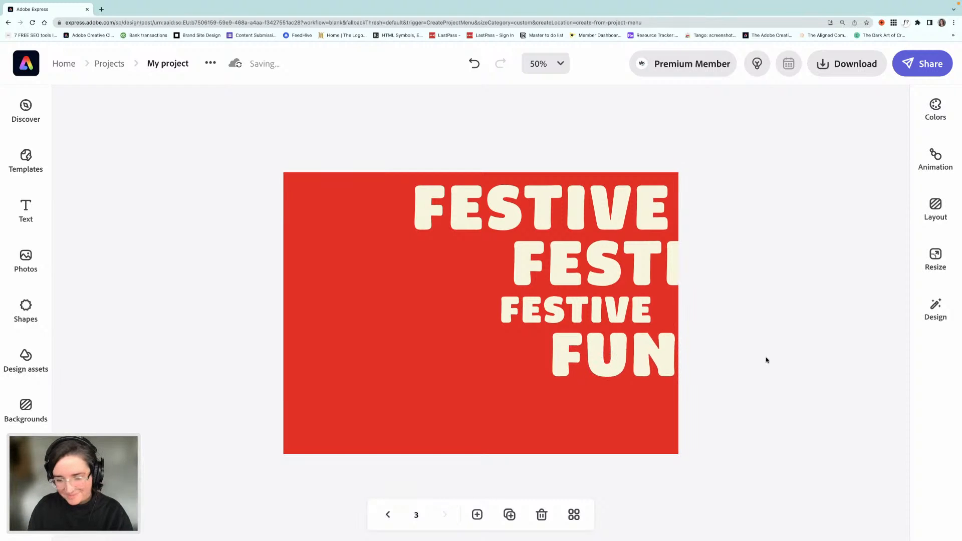
- Duplicate the top FESTIVE text onto the fourth row before FUN, and again onto the fifth row against the page's right edge
left_click(520, 214)
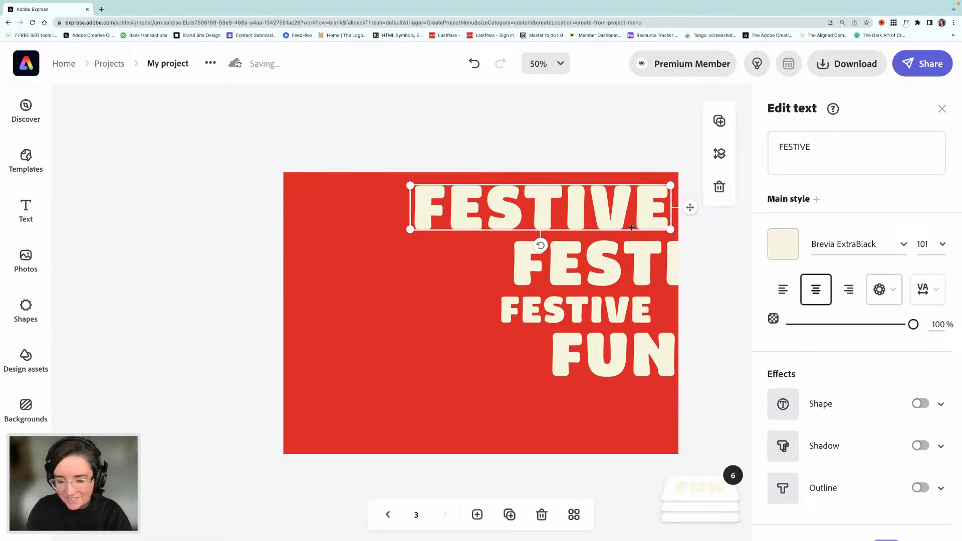
left_click(446, 152)
left_click(472, 213)
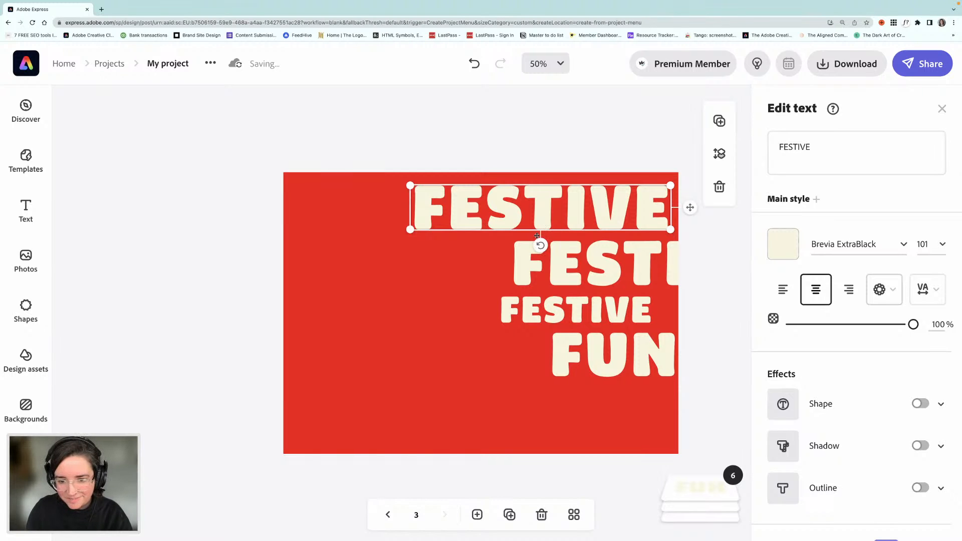
left_click_drag(536, 235, 505, 291)
key("super+z")
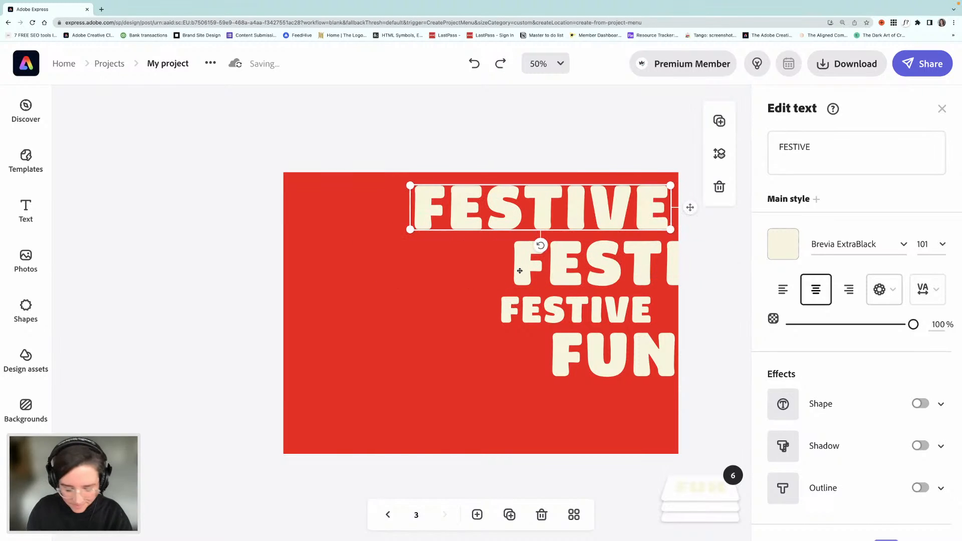
key("super+d")
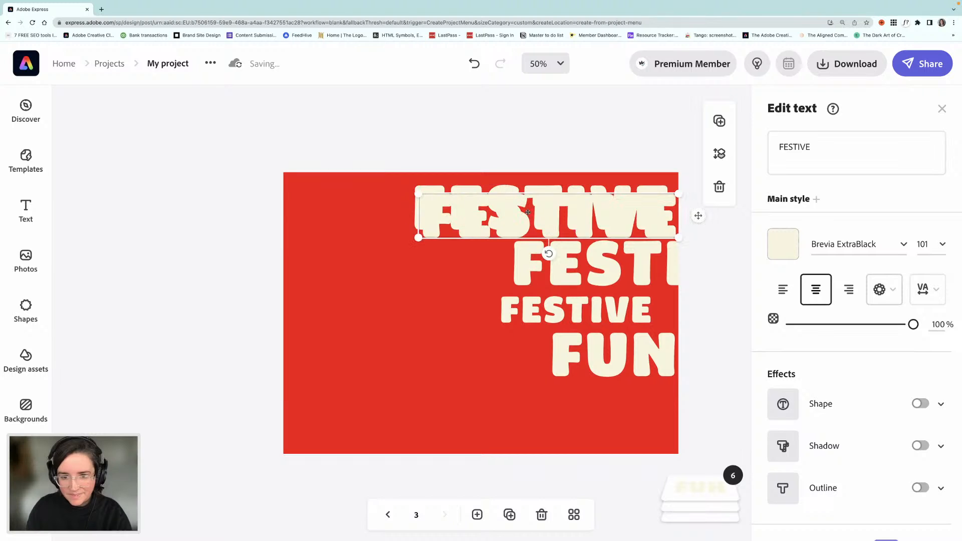
left_click_drag(541, 216, 407, 358)
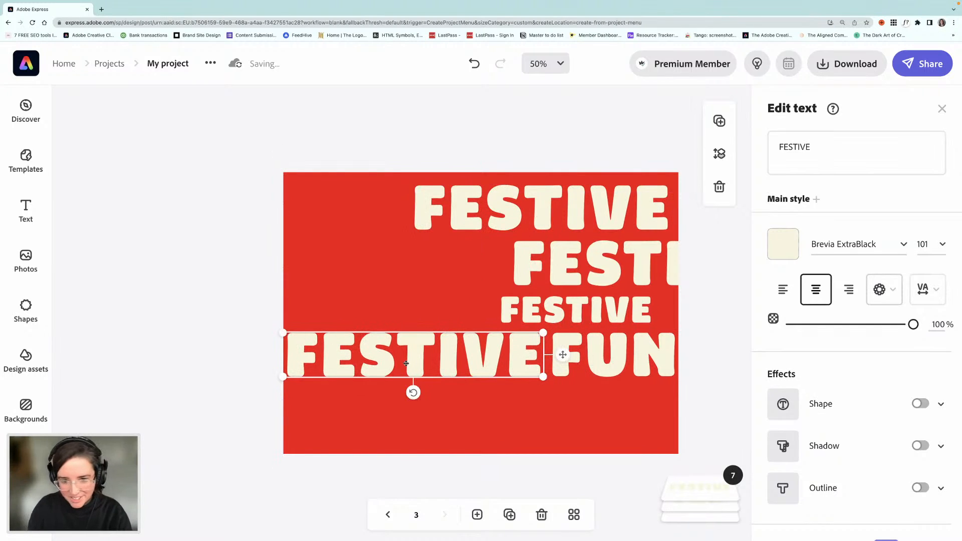
key("super+d")
left_click_drag(507, 384, 608, 406)
- Duplicate the FUN text, place the copy on the second row before the cropped FESTIVE, and nudge it left for spacing
left_click(649, 355)
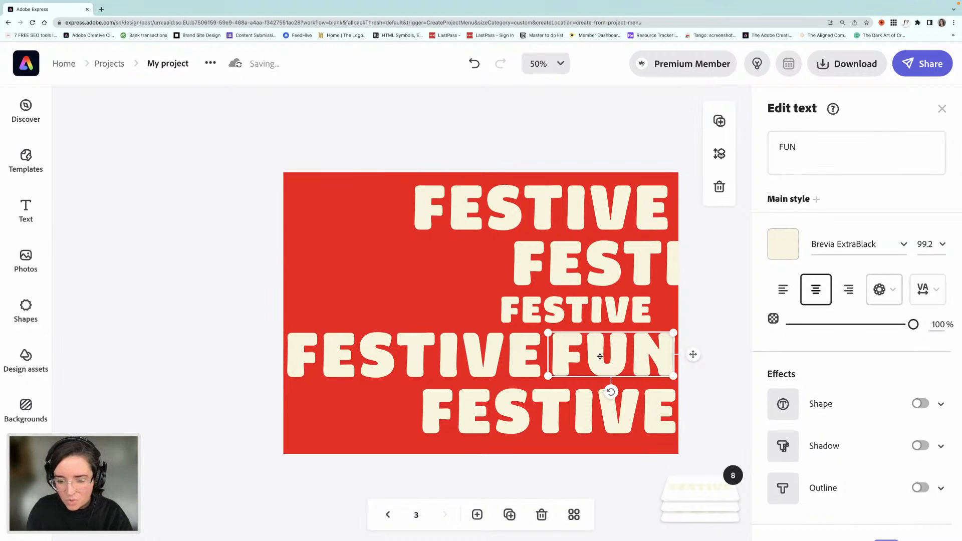
left_click_drag(581, 356, 511, 342)
key("ctrl+z")
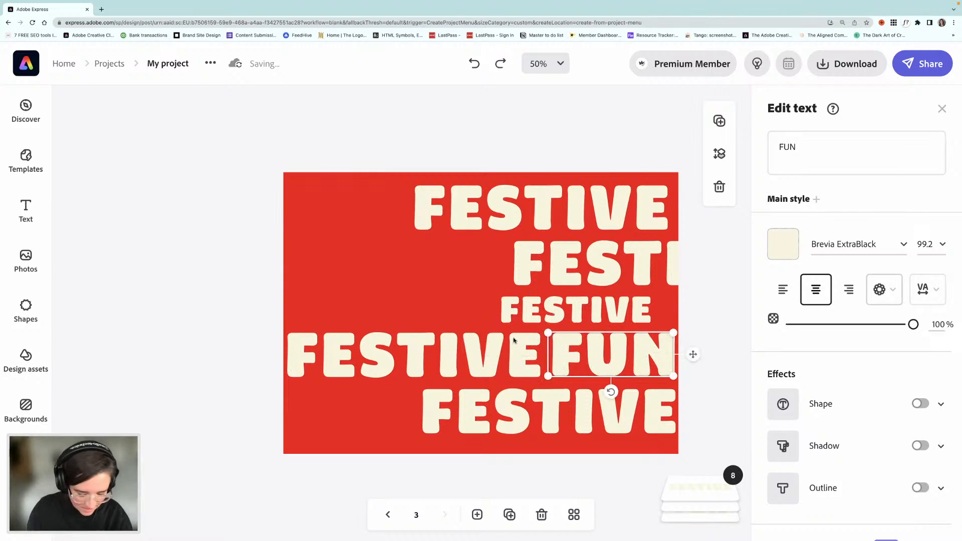
key("super+v")
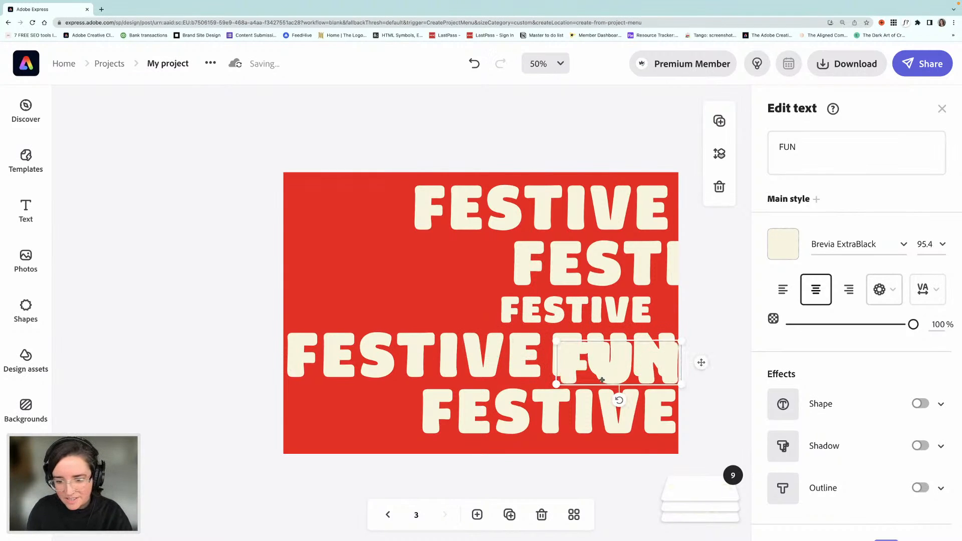
left_click_drag(604, 373, 430, 283)
key("Left")
key("Left")
key("Left")
key("Left")
key("Left")
key("Left")
key("Left")
key("Left")
key("Left")
key("Left")
key("Left")
key("Left")
key("Left")
key("Left")
key("Left")
key("Left")
key("Left")
key("Left")
key("Left")
key("Left")
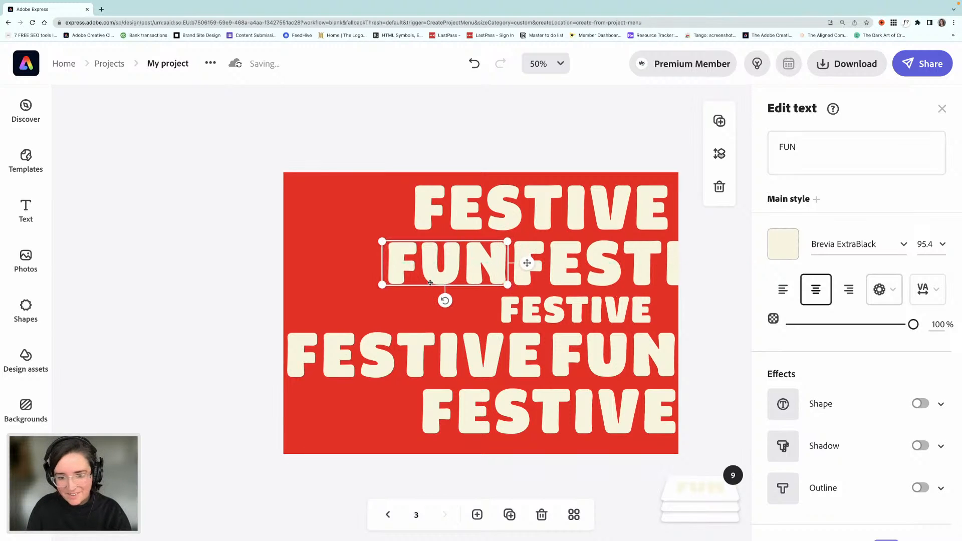
- Nudge the second-row FUN text slightly right to fine-tune its gap before the cropped FESTIVE
key("Right")
key("Right")
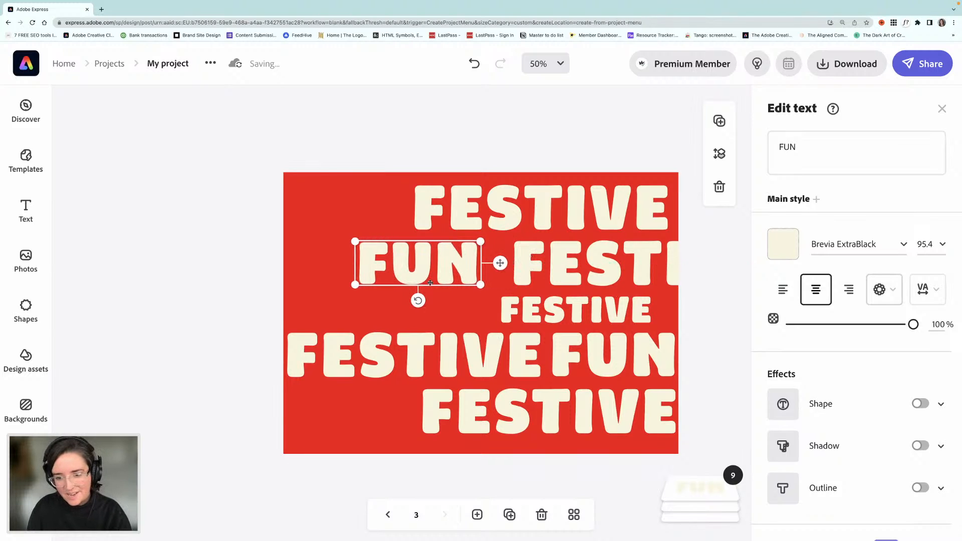
left_click(514, 137)
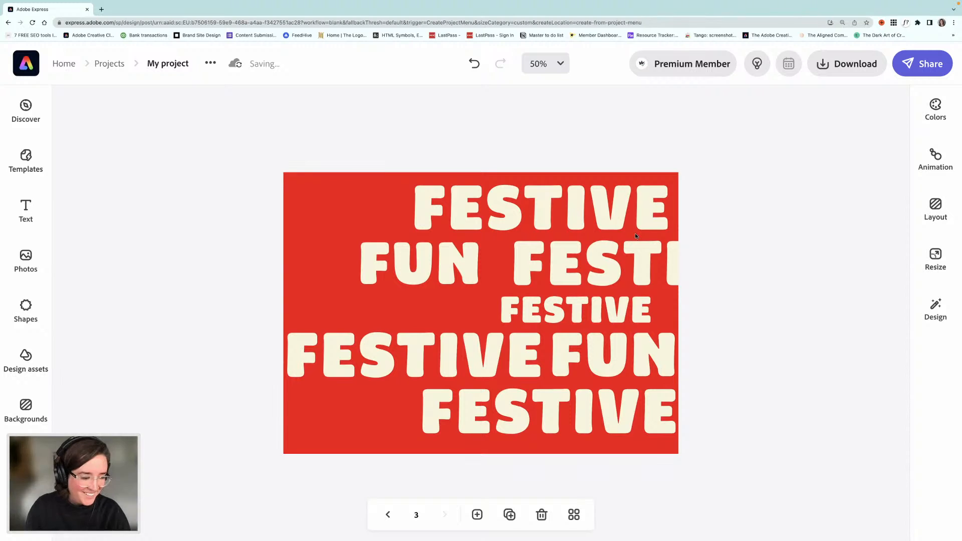
- Nudge the top FESTIVE and both second-row words, FESTIVE and FUN, slightly upward to adjust the row spacing
left_click(546, 209)
key("Up")
key("Up")
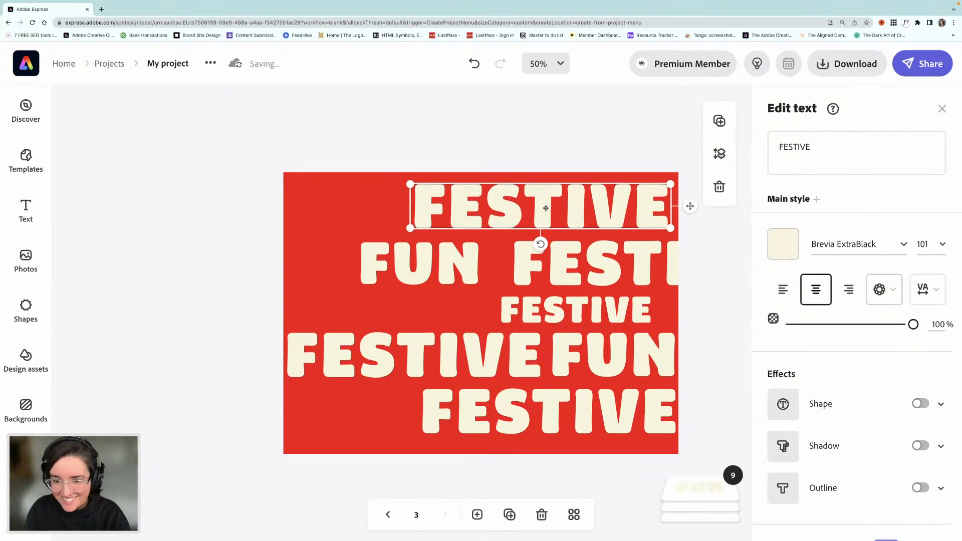
left_click(574, 260)
key("Up")
key("Up")
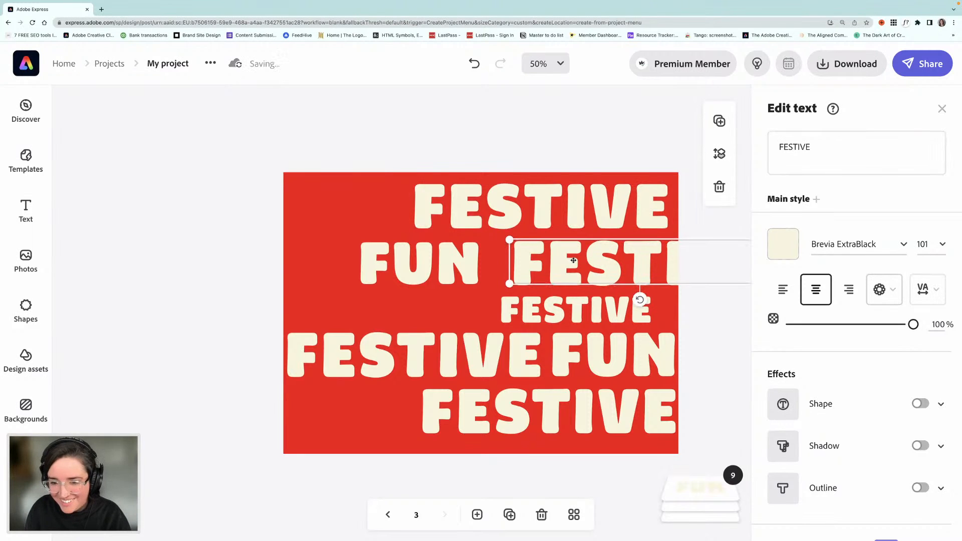
left_click(469, 265)
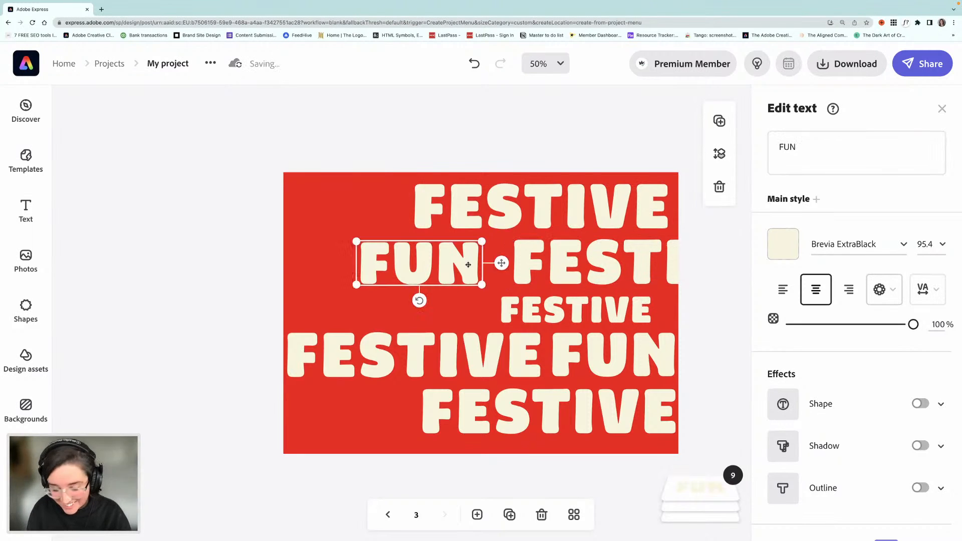
key("Up")
key("Up")
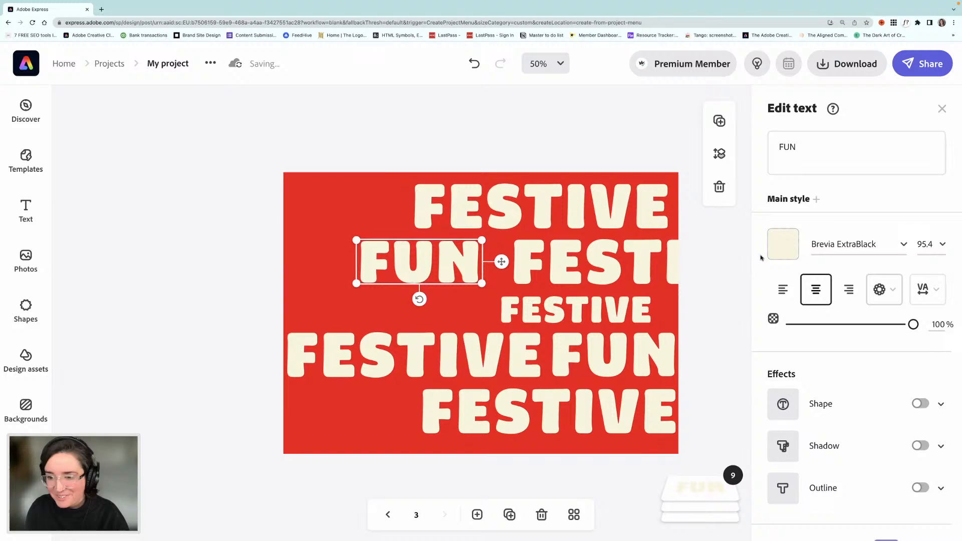
- Recolour the second-row FUN text with the suggested brown, #751C00
left_click(783, 244)
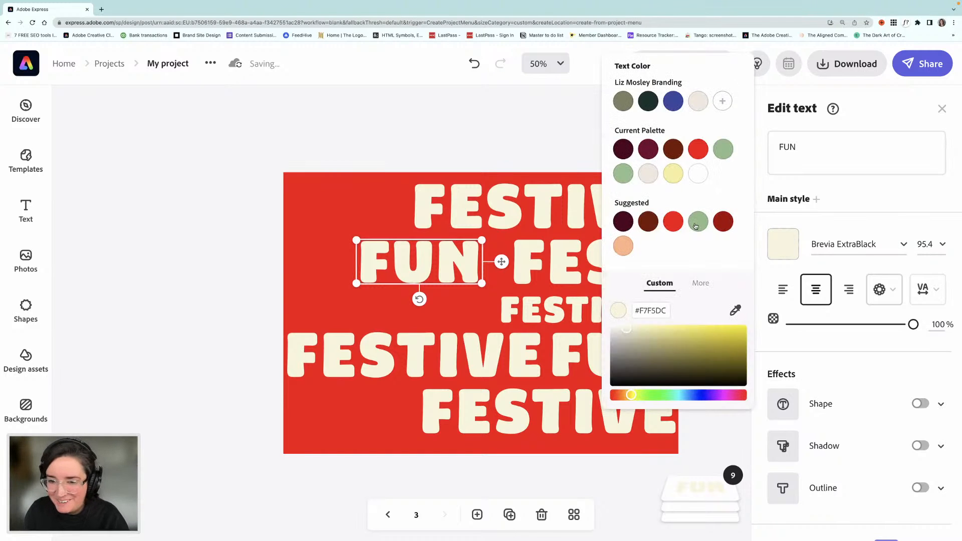
left_click(649, 223)
left_click(557, 245)
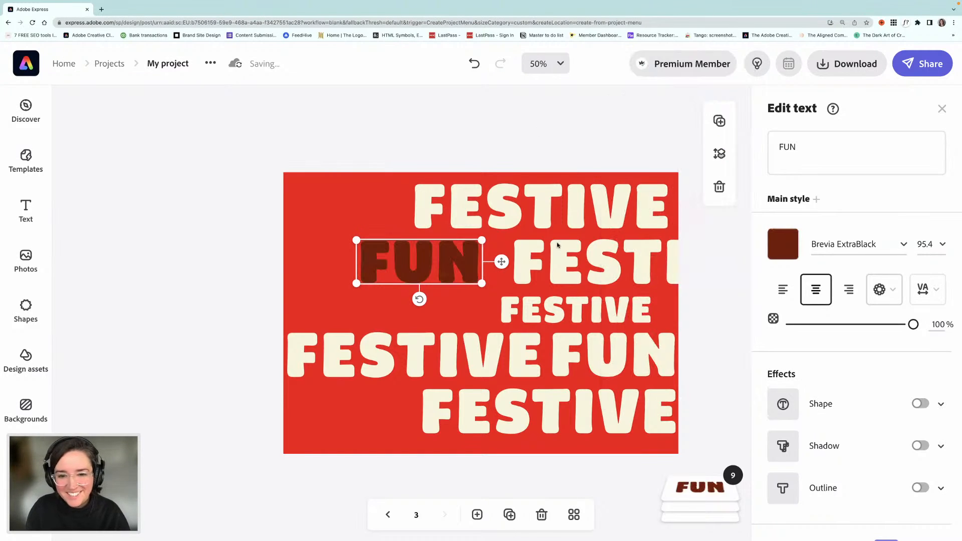
- Recolour the cropped second-row FESTIVE text with a custom lilac, #D4BAFE
left_click(564, 253)
left_click(784, 244)
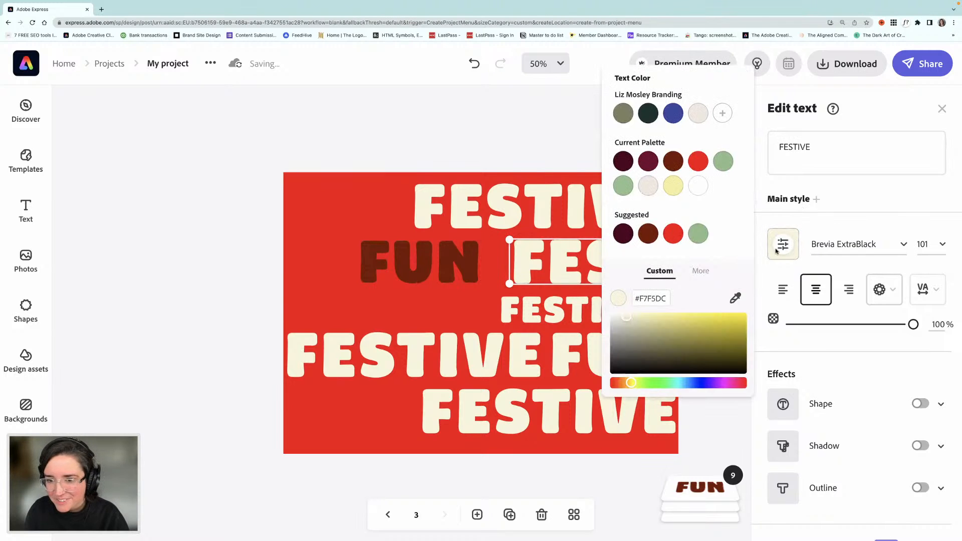
left_click(730, 383)
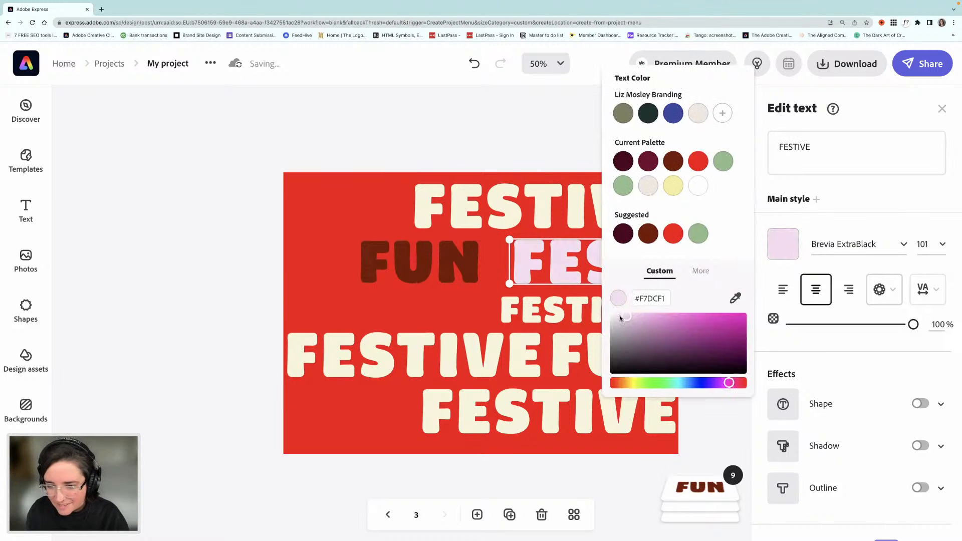
left_click_drag(620, 317, 643, 314)
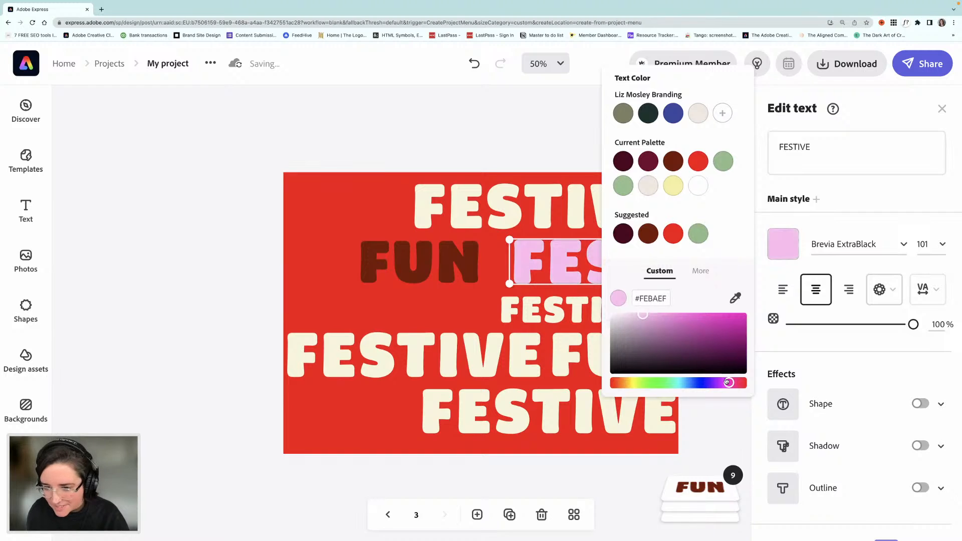
left_click_drag(727, 382, 710, 383)
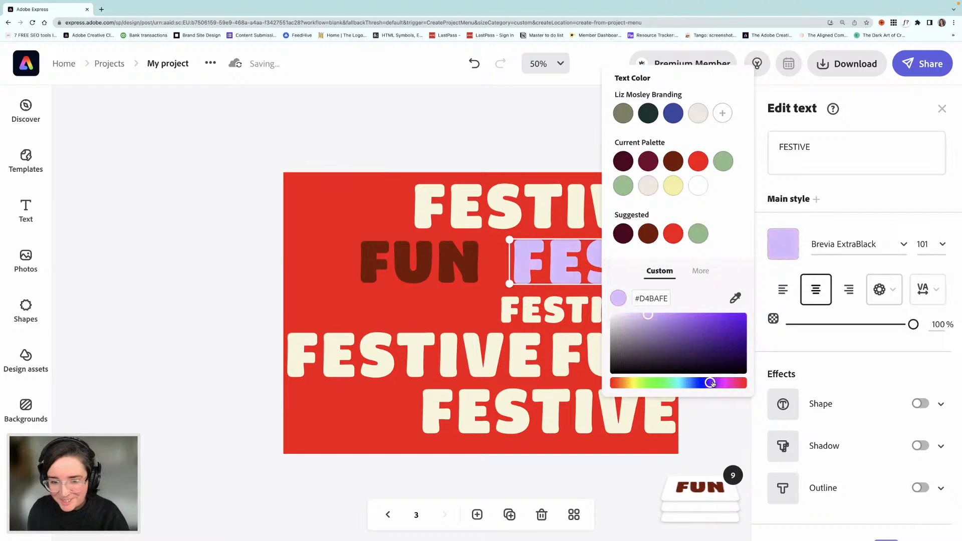
left_click(520, 126)
- Recolour the second-row FUN text black using a custom colour
left_click(474, 256)
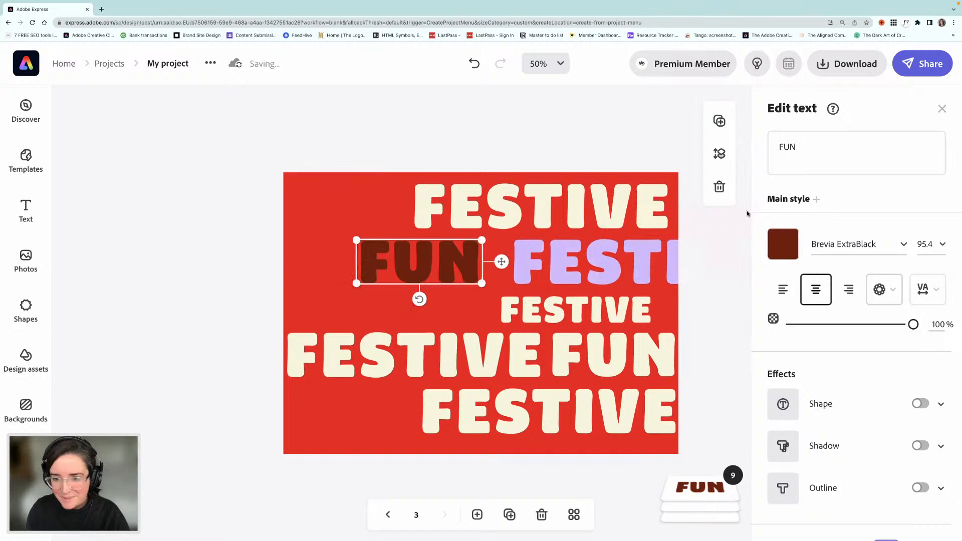
left_click(783, 244)
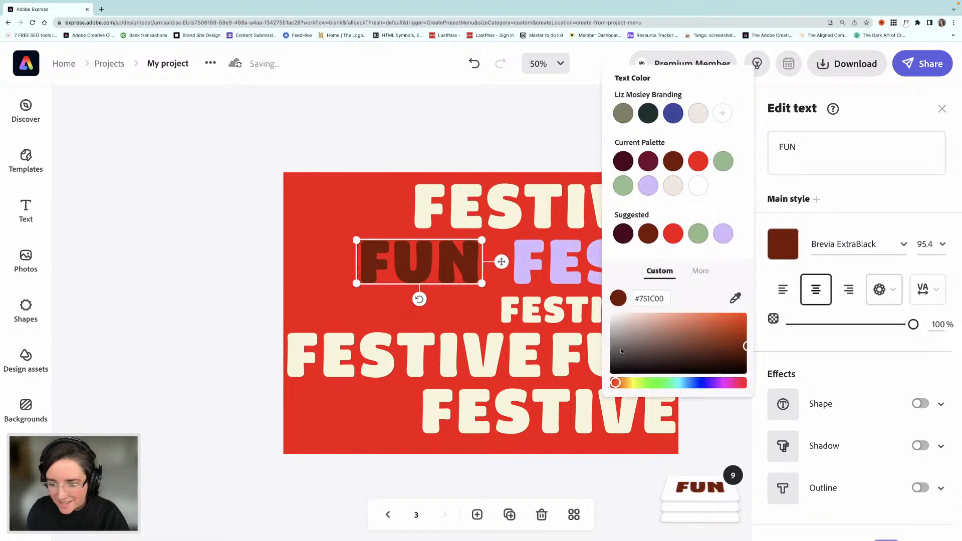
left_click_drag(620, 351, 611, 374)
left_click(538, 121)
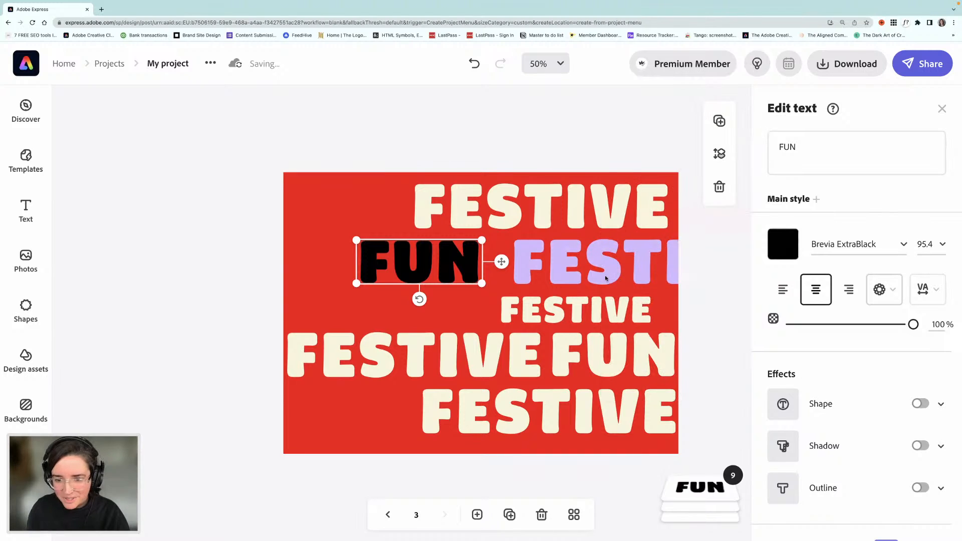
- Recolour the fourth-row FESTIVE text with the same lilac, #D4BAFE
left_click(448, 367)
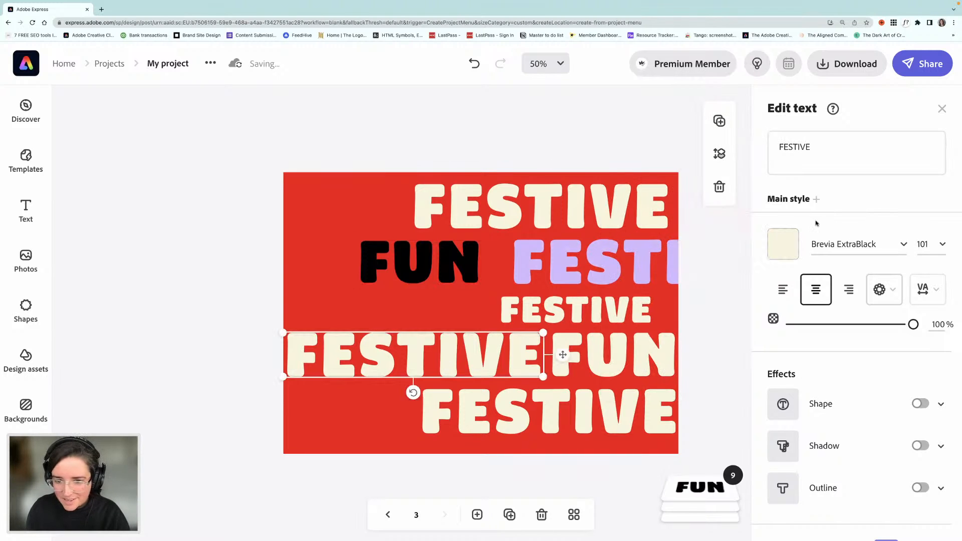
left_click(783, 244)
left_click(698, 234)
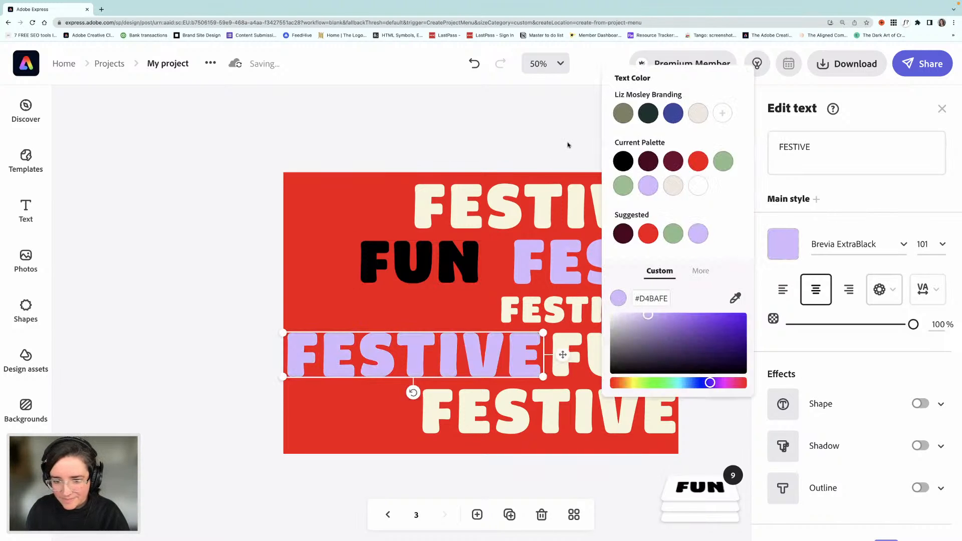
- Recolour the small third-row FESTIVE text green from the current palette, and lighten it to #B5DEB1
left_click(590, 310)
left_click(596, 310)
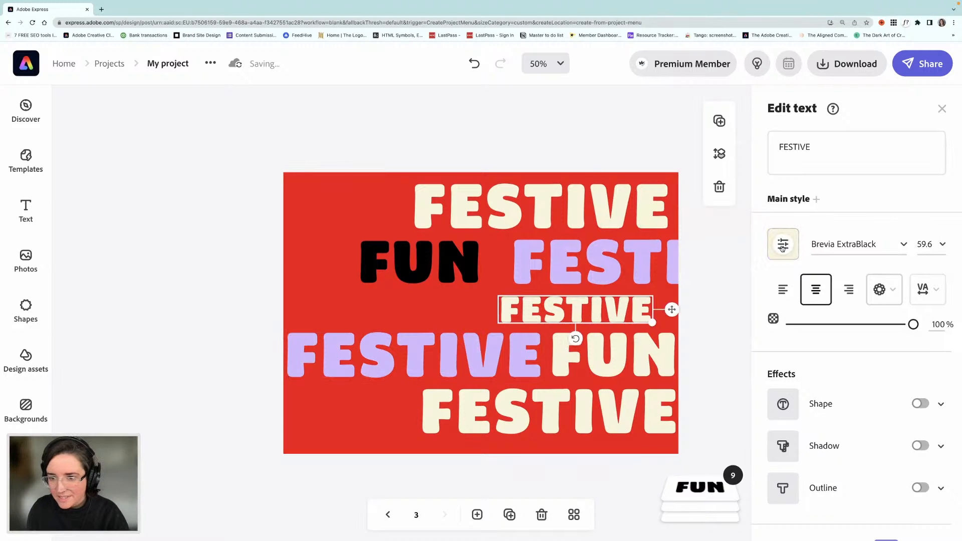
left_click(782, 246)
left_click(625, 187)
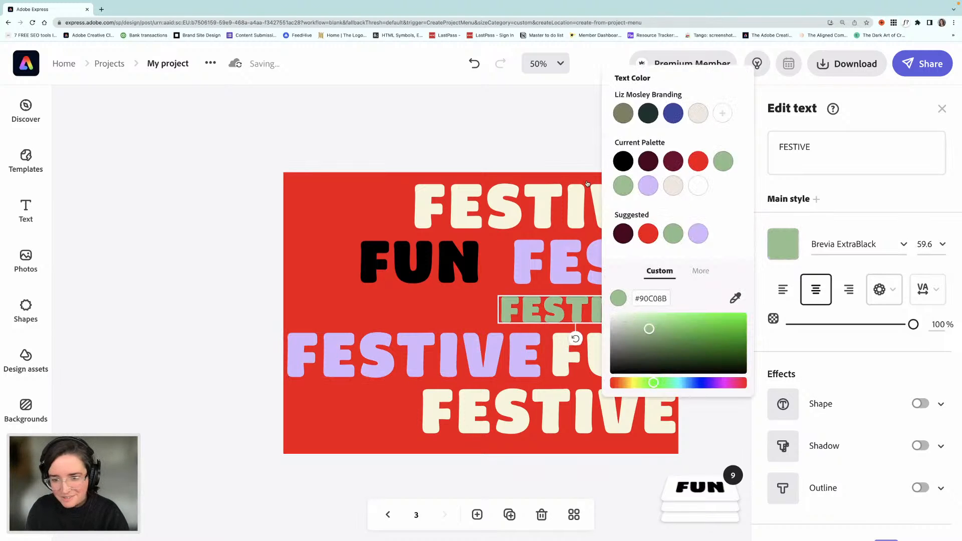
left_click_drag(649, 323, 640, 321)
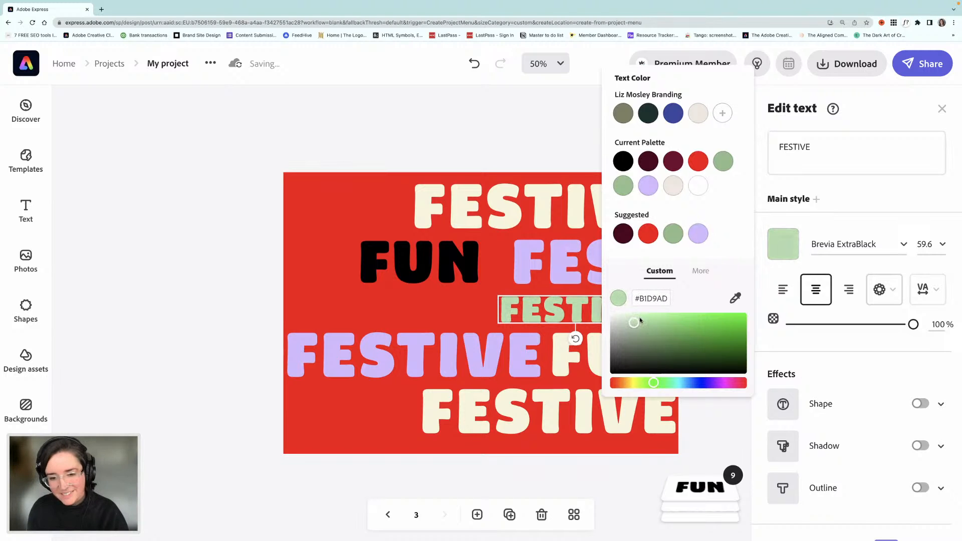
left_click(559, 94)
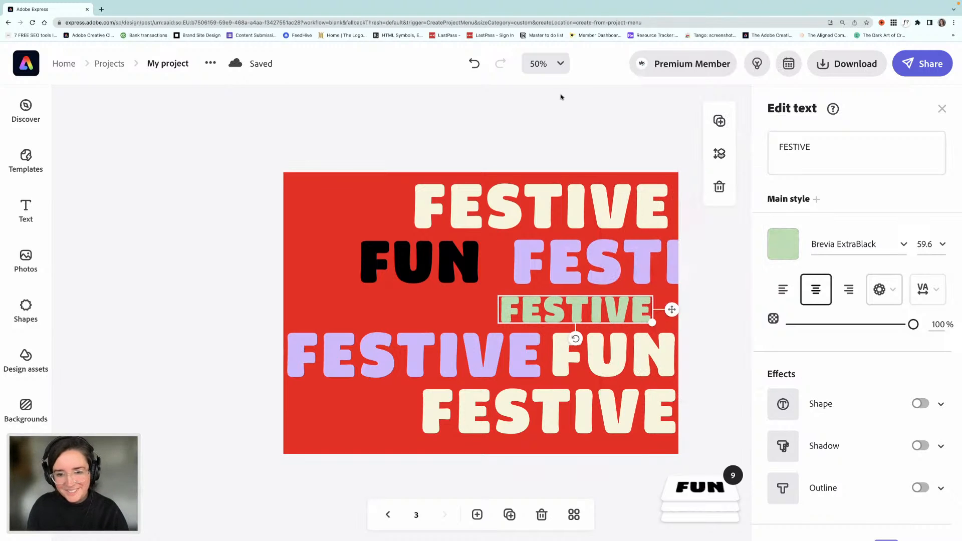
- Recolour the fourth-row FUN text with the suggested dark maroon, #4C031E
left_click(579, 196)
left_click(618, 374)
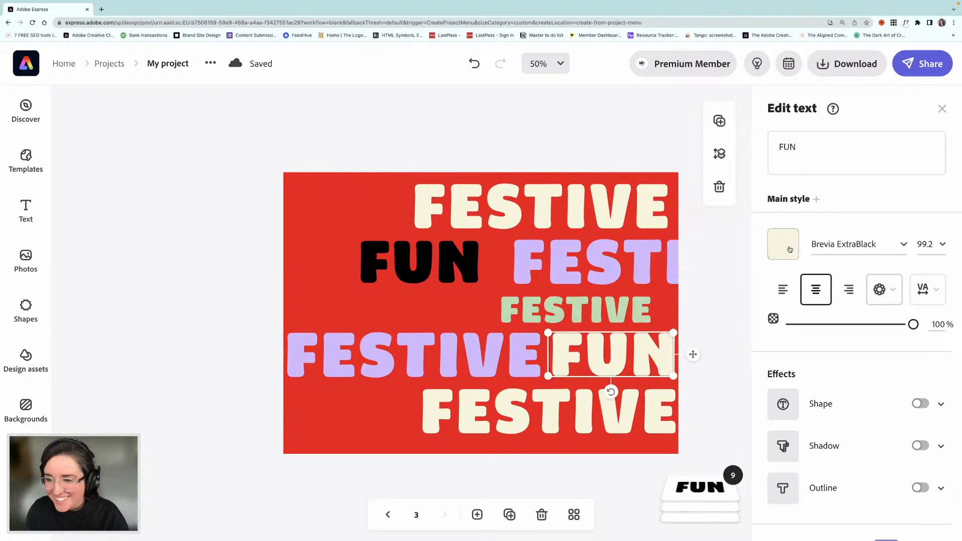
left_click(784, 244)
left_click(621, 234)
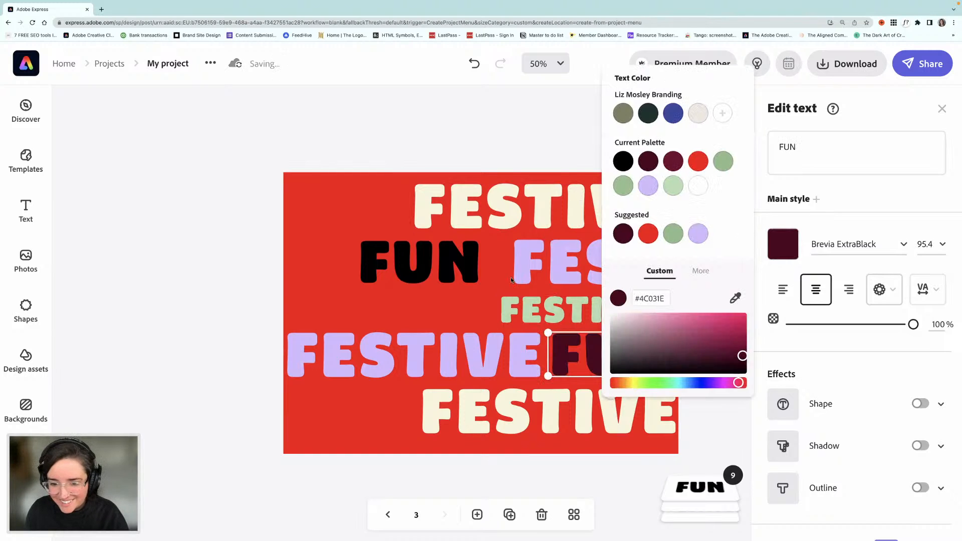
- Recolour the second-row FUN text dark maroon, #4C031E, to match the fourth-row FUN
left_click(479, 267)
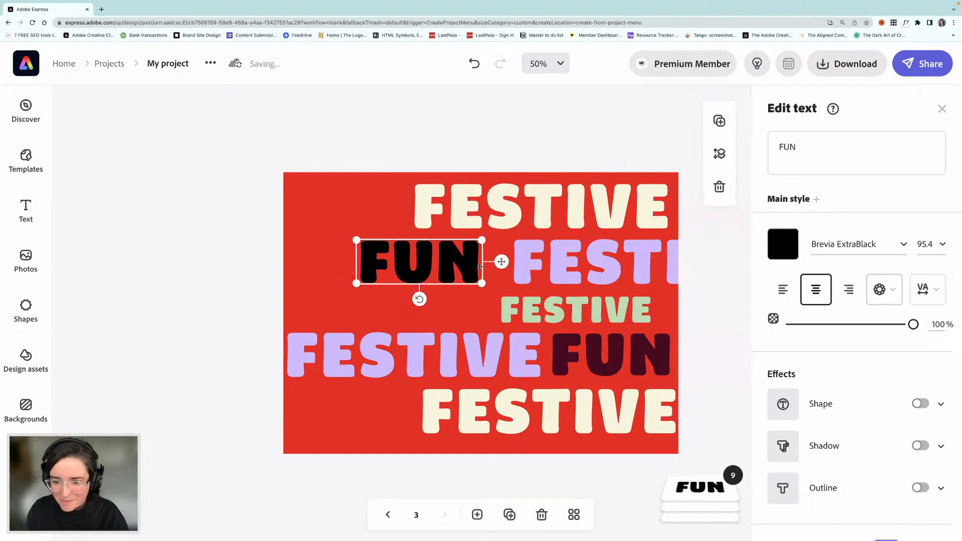
left_click(772, 249)
left_click(624, 234)
left_click(540, 148)
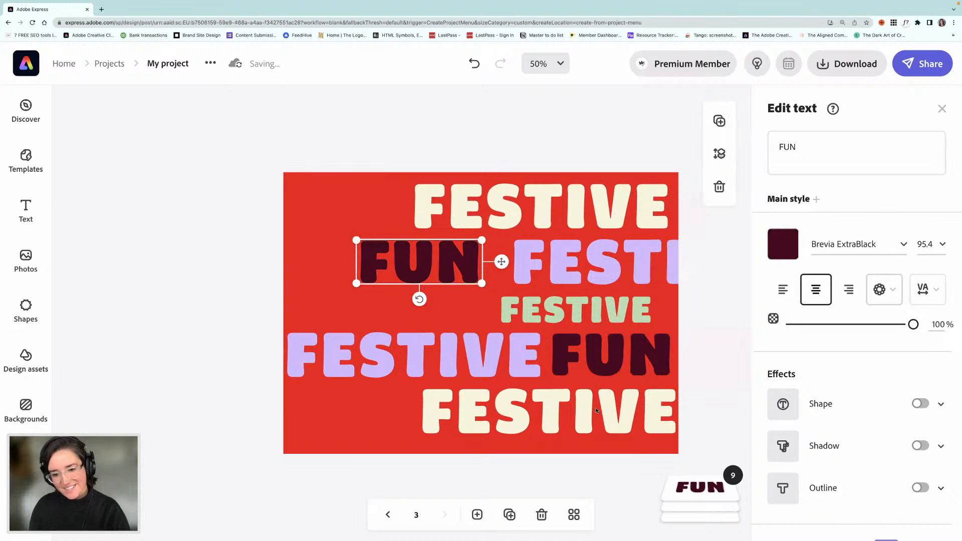
- Recolour the bottom-row FESTIVE text with the light green #B5DEB1 from the current palette
left_click(585, 411)
left_click(782, 244)
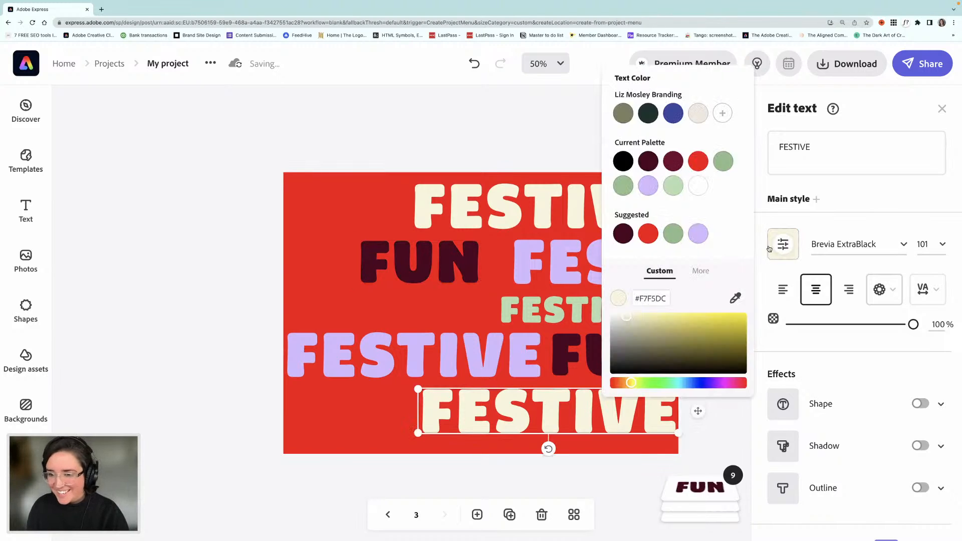
left_click(681, 190)
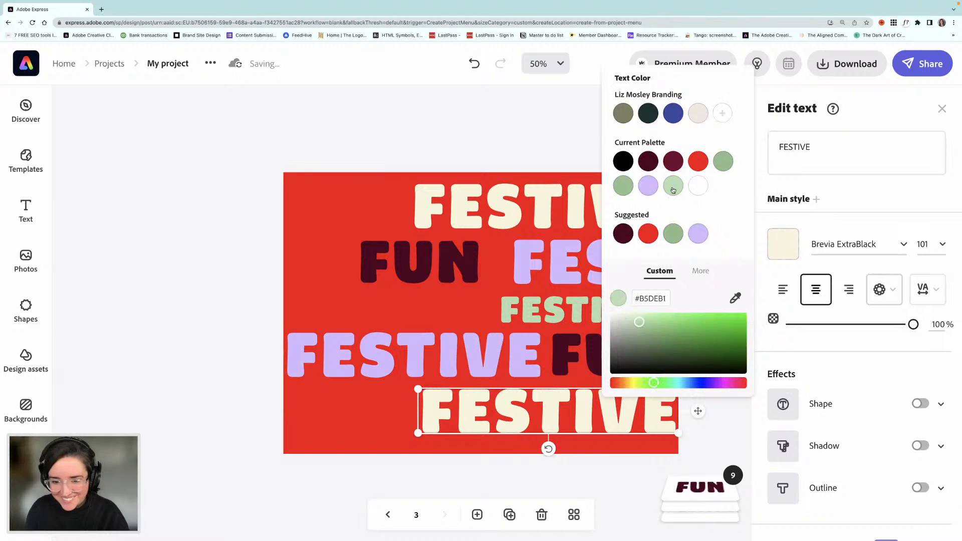
left_click(549, 150)
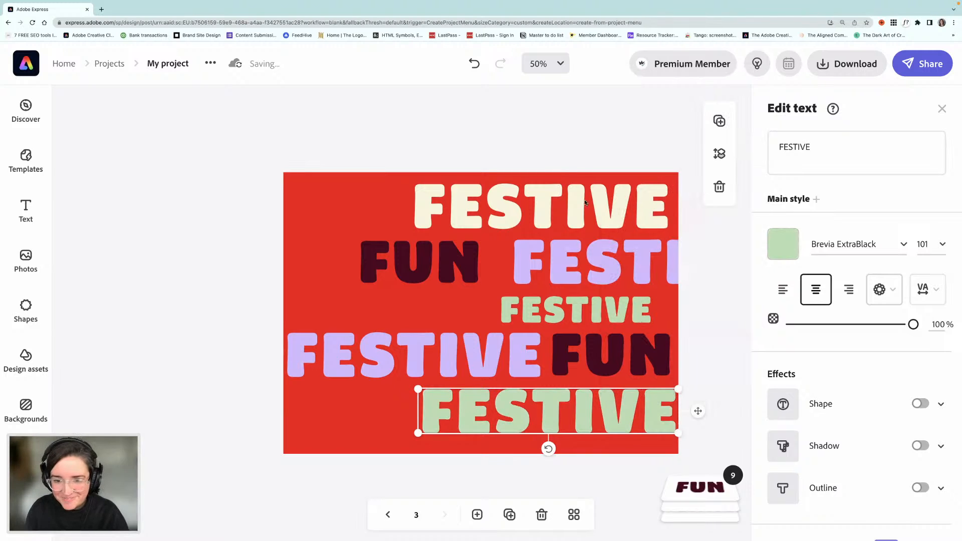
- Recolour the top-row FESTIVE text with the suggested dark maroon, #4C031E, and deselect it
left_click(575, 205)
left_click(782, 244)
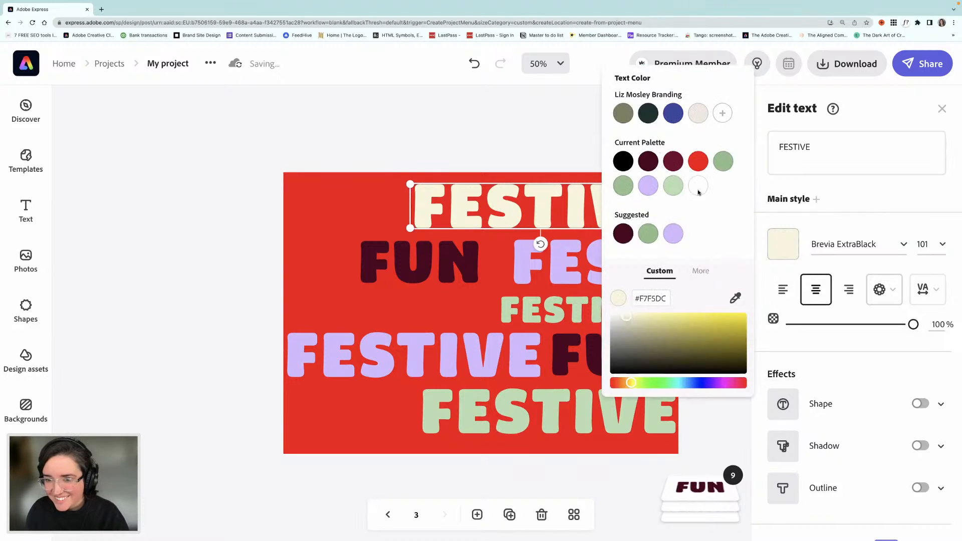
left_click(630, 233)
left_click(562, 149)
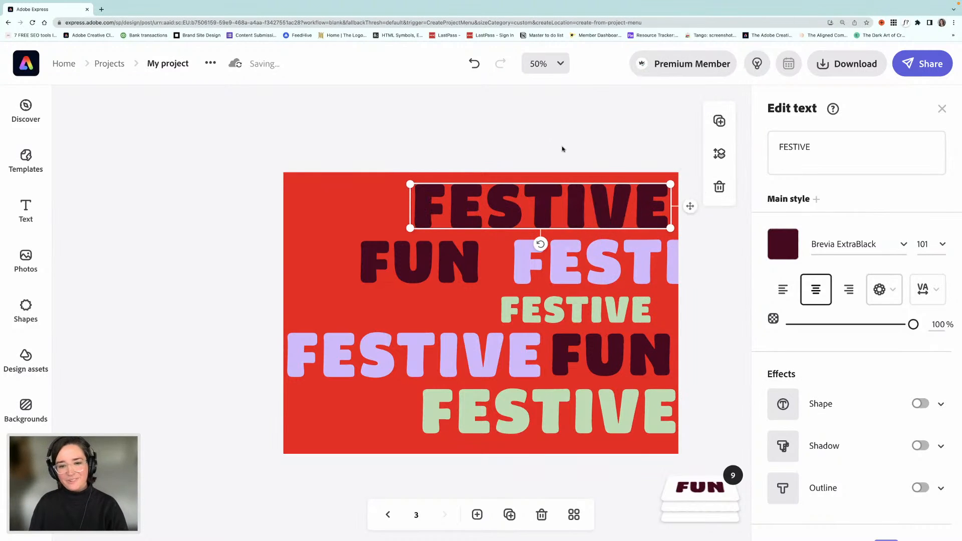
left_click(562, 149)
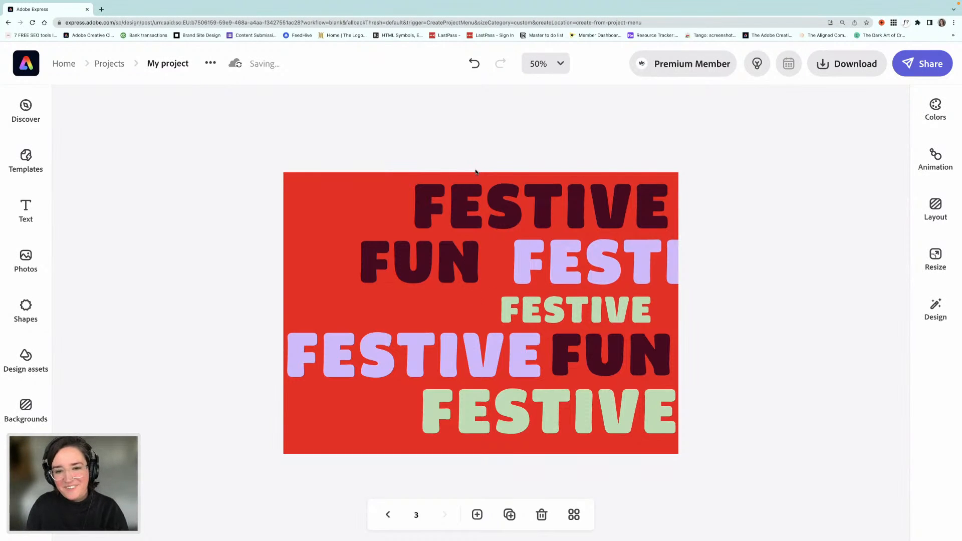
- Move the second-row FUN text right, closer to the cropped lilac FESTIVE beside it
left_click(463, 265)
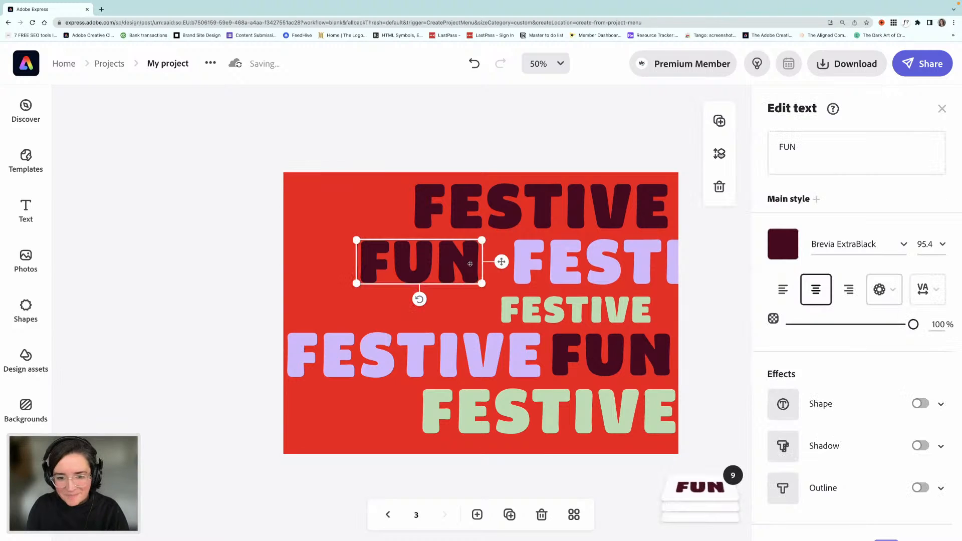
left_click_drag(463, 265, 475, 265)
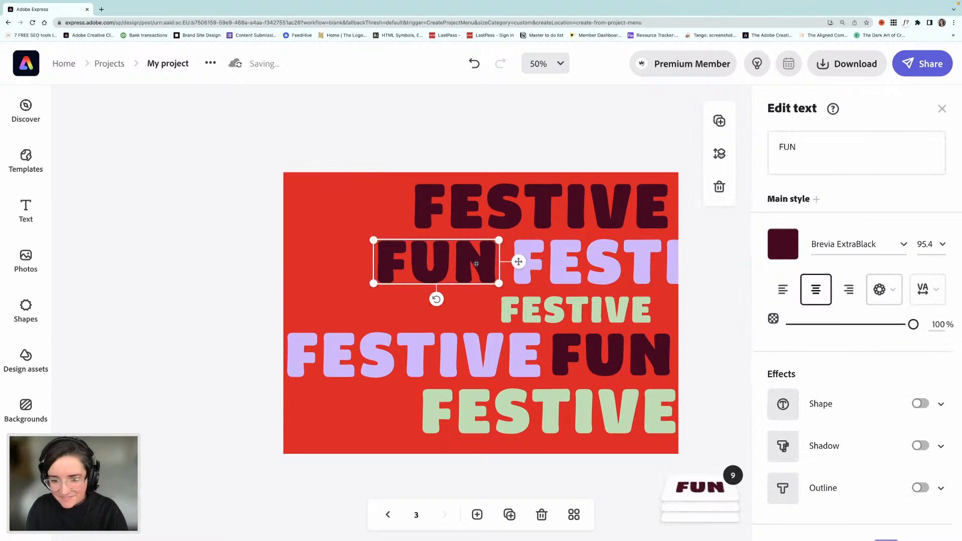
left_click(504, 118)
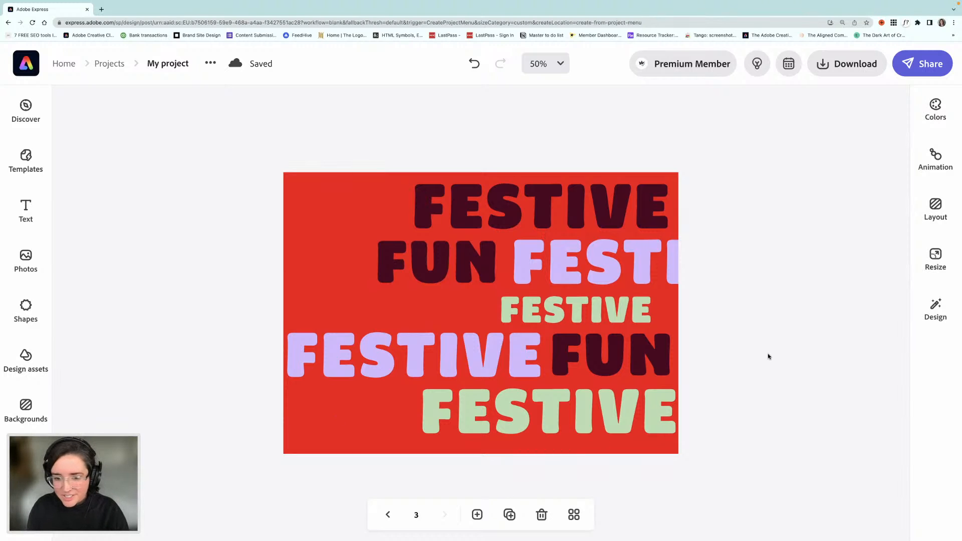
left_click(382, 275)
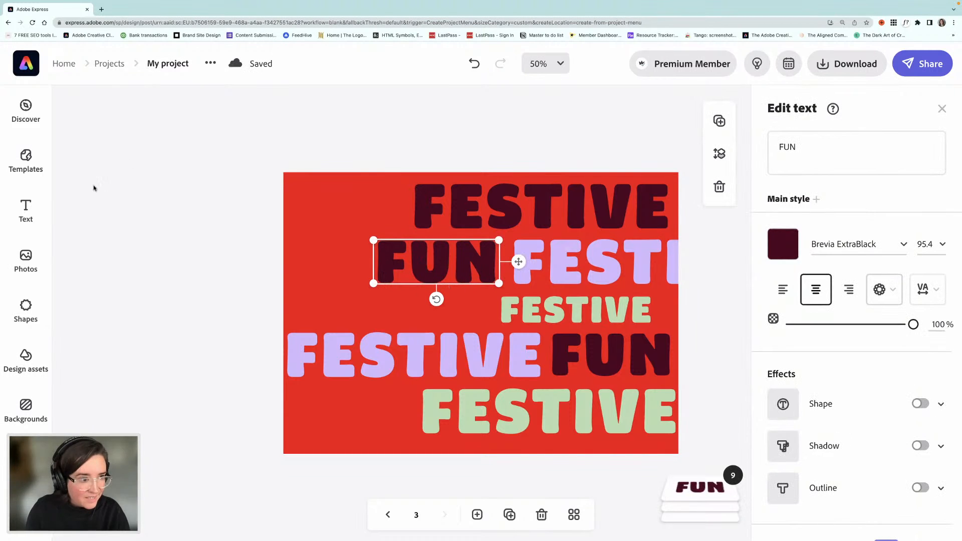
- Add a "Made with love" text in dark maroon Brevia ExtraBlack to page three and shrink it to size 20.5
left_click(23, 213)
left_click(155, 164)
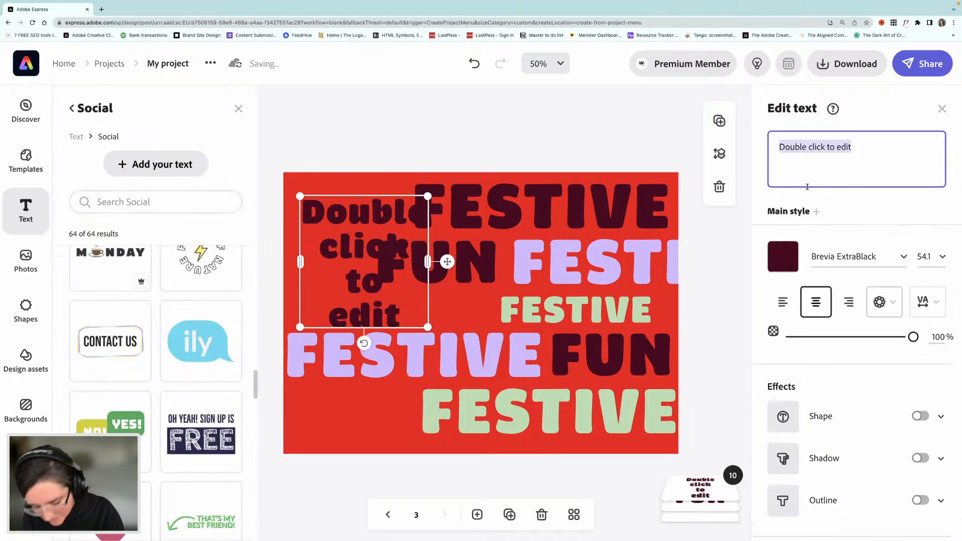
type("Made with love")
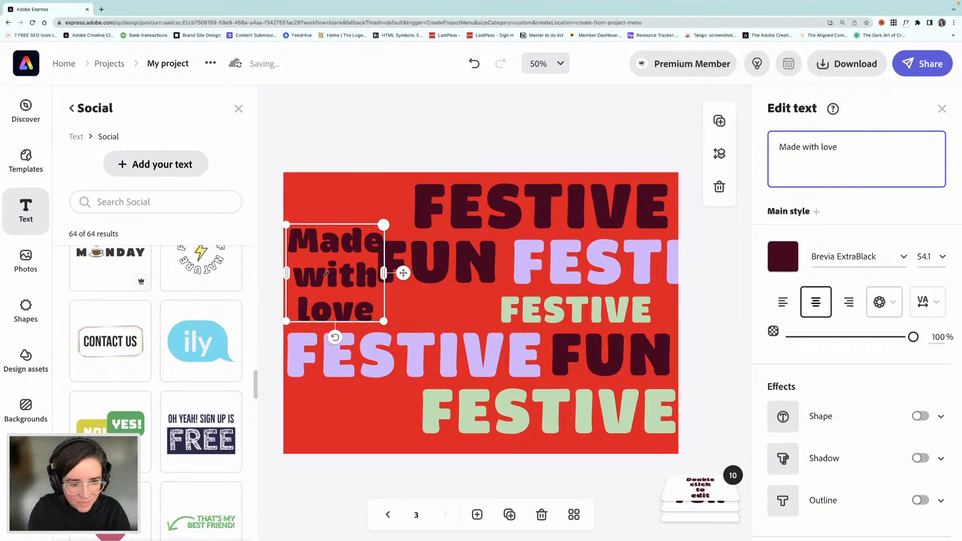
left_click(308, 301)
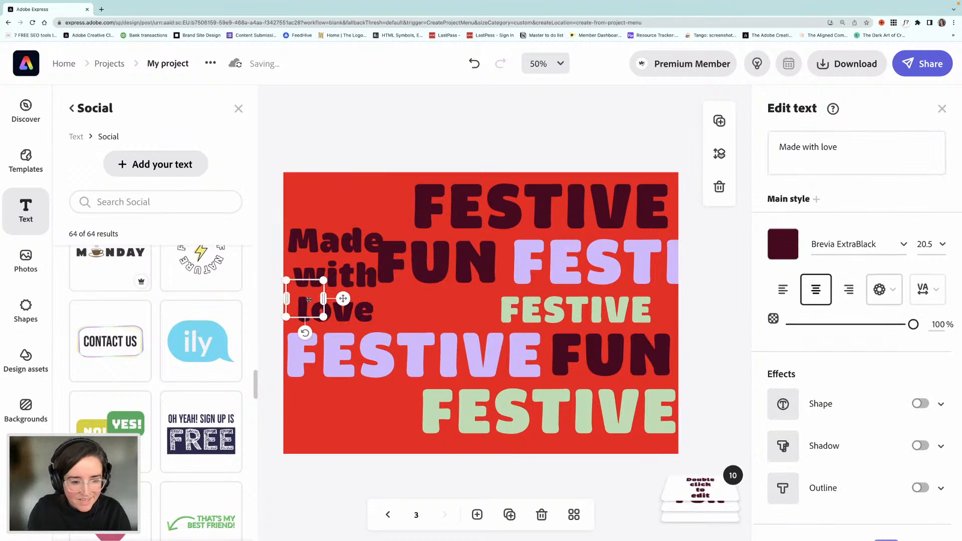
- Position the "Made with love" text in the page's lower-left corner, below the lilac FESTIVE, fine-tune its placement and deselect it
left_click(324, 430)
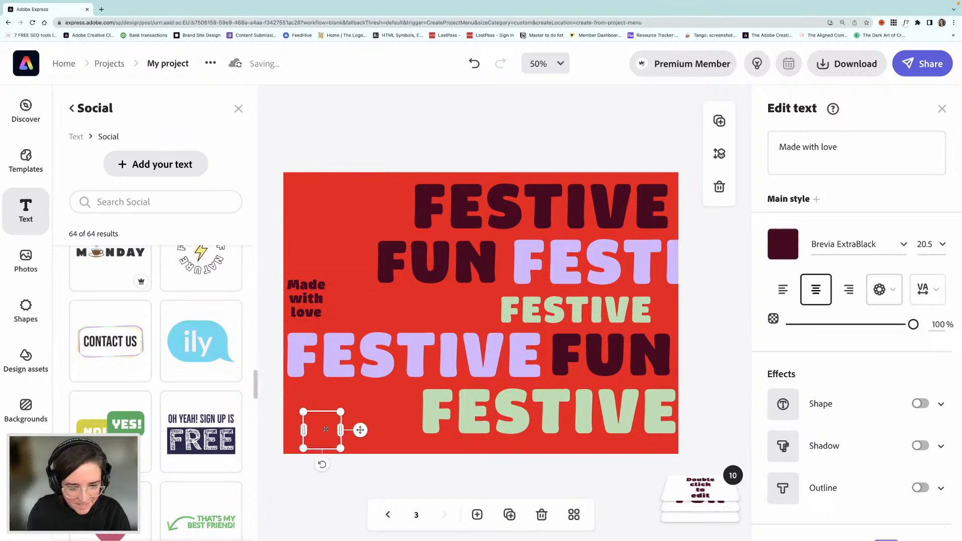
left_click_drag(323, 415, 325, 424)
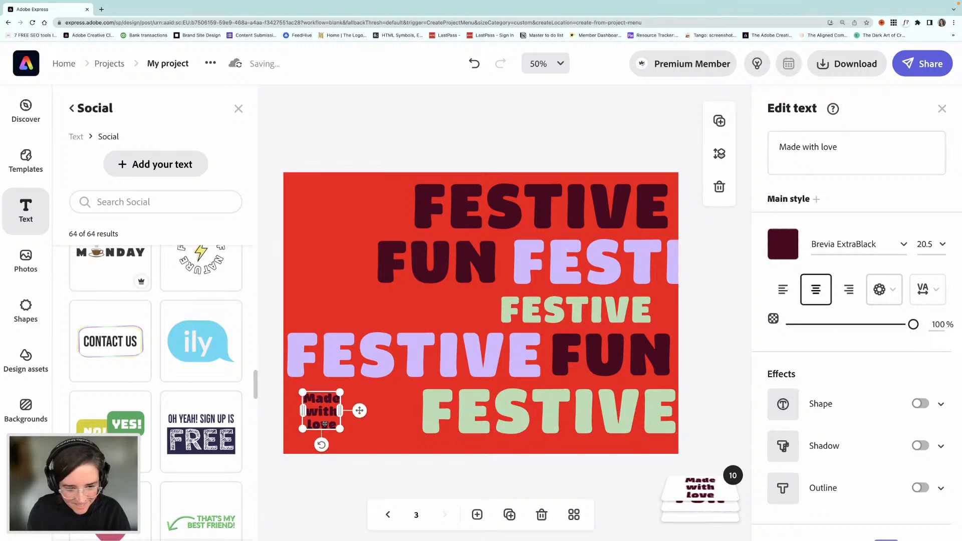
key("Down")
key("Down")
key("Down")
key("Down")
key("Down")
key("Down")
key("Down")
key("Down")
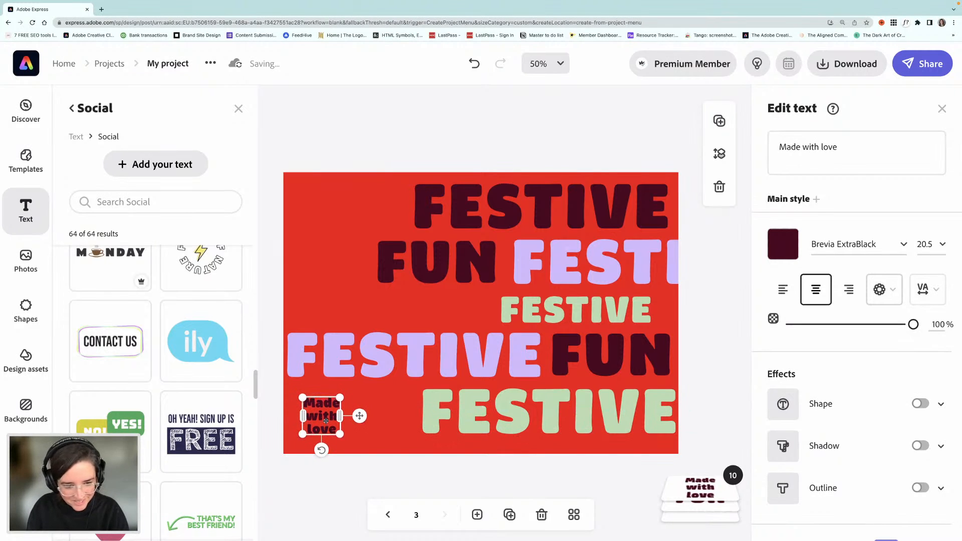
key("Left")
key("Left")
key("Left")
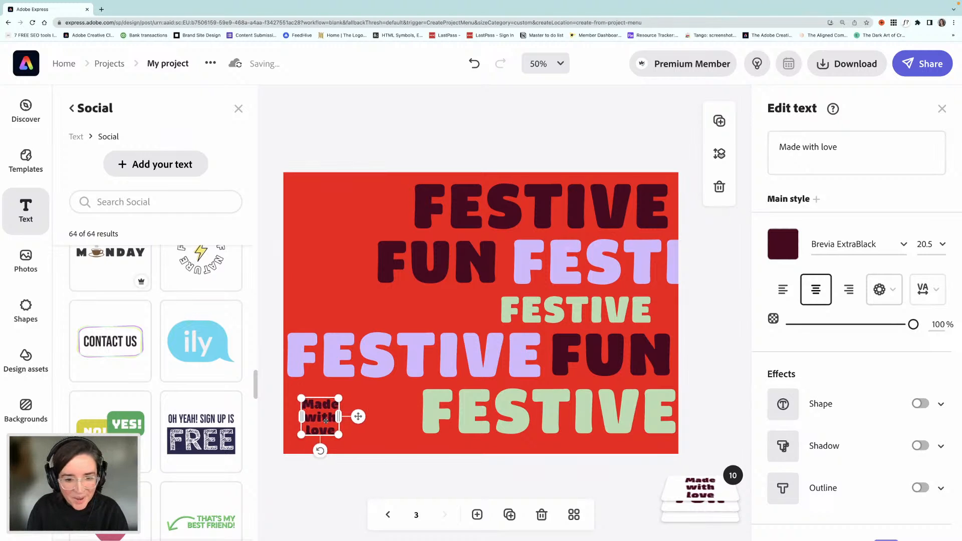
left_click(436, 118)
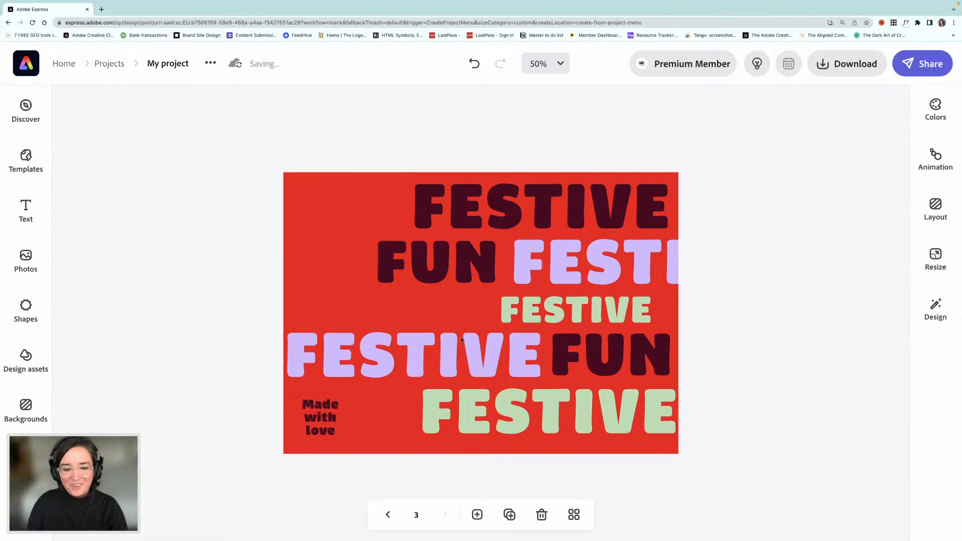
- Review the finished card designs on pages one and two, ending back on page three
left_click(389, 516)
left_click(390, 519)
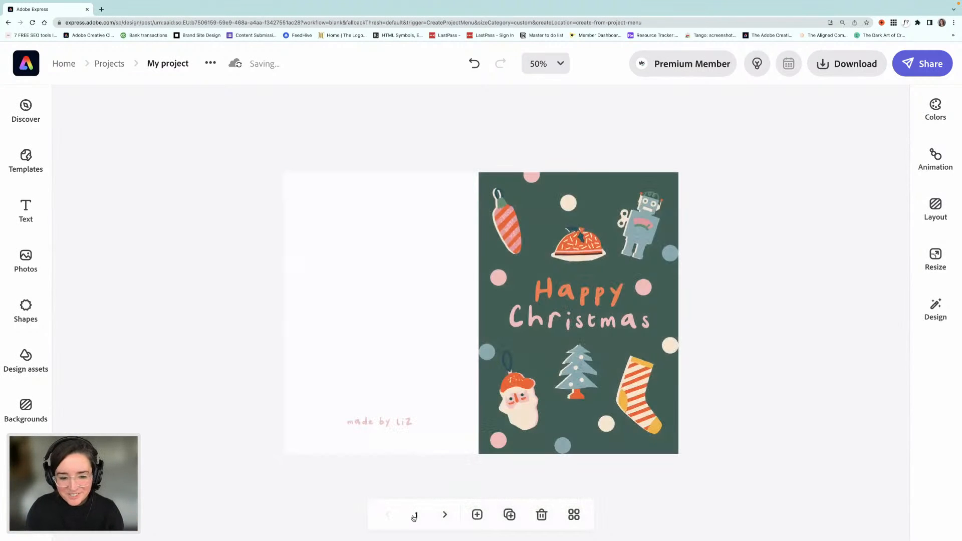
left_click(445, 515)
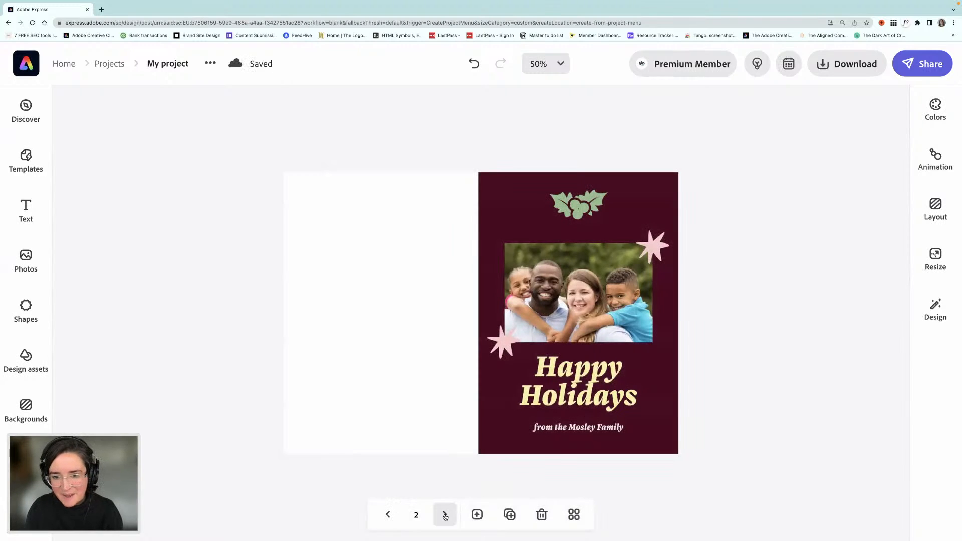
left_click(445, 515)
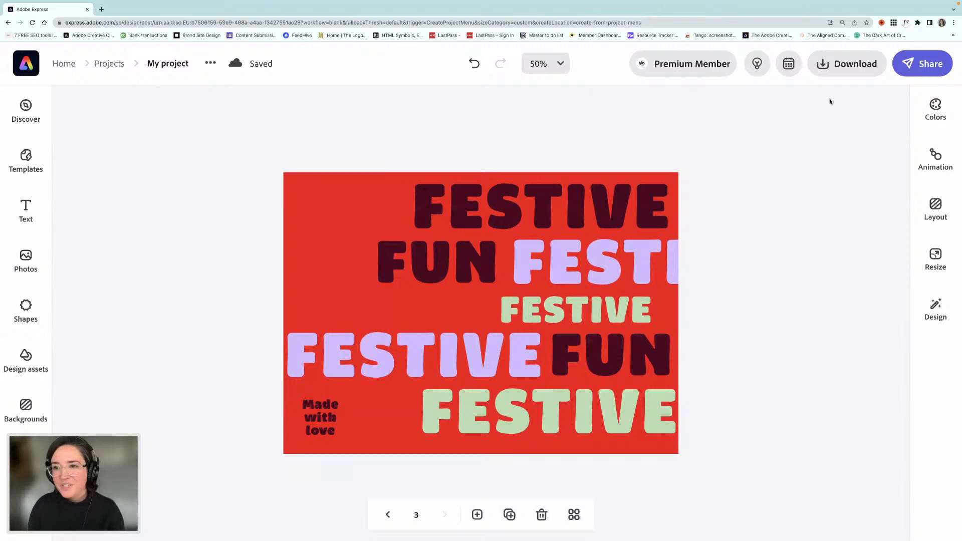
- Try to download only the current page, page three, as a PDF and dismiss the resulting dialog
left_click(826, 68)
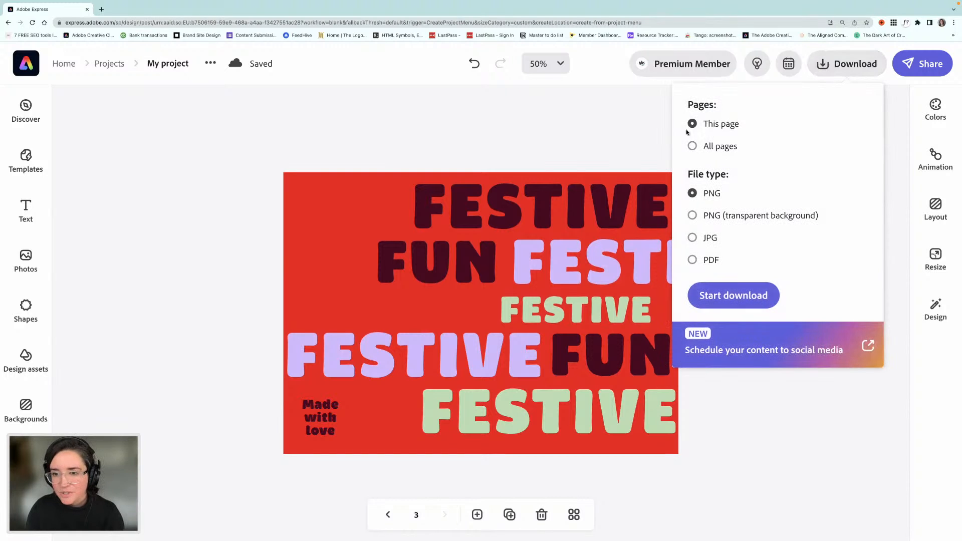
left_click(692, 260)
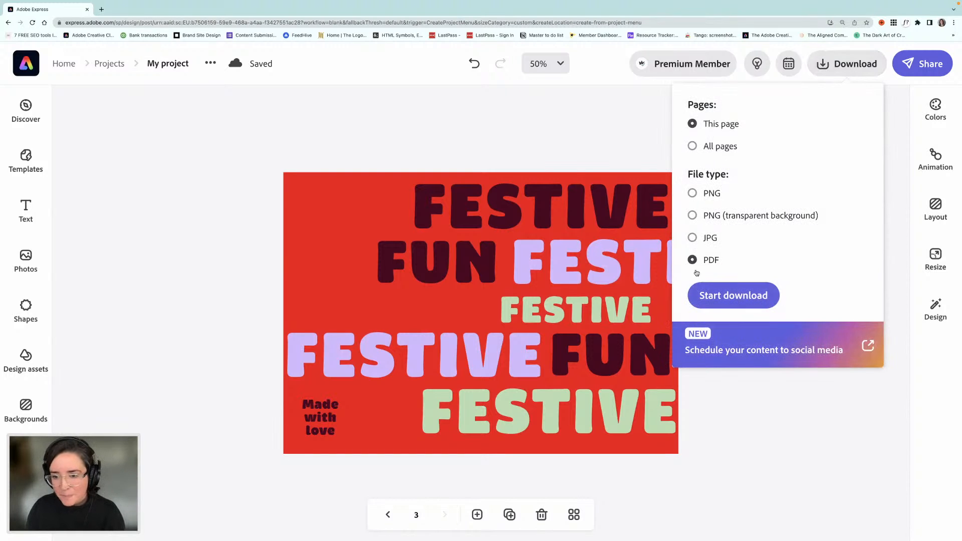
left_click(737, 296)
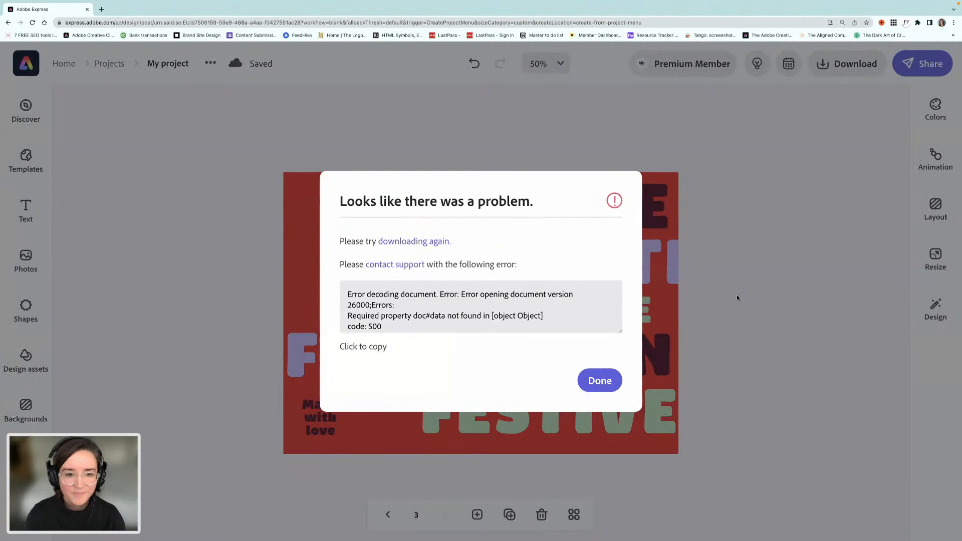
left_click(600, 386)
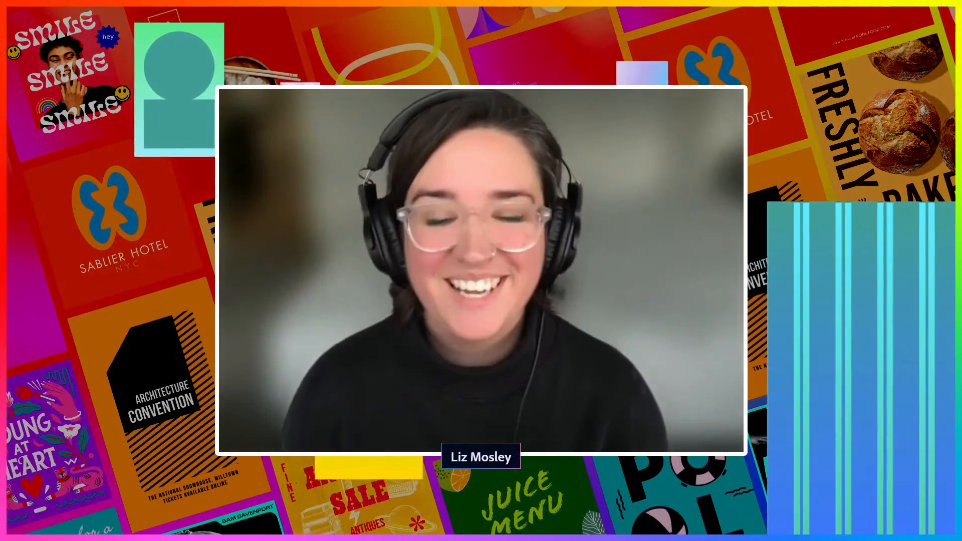